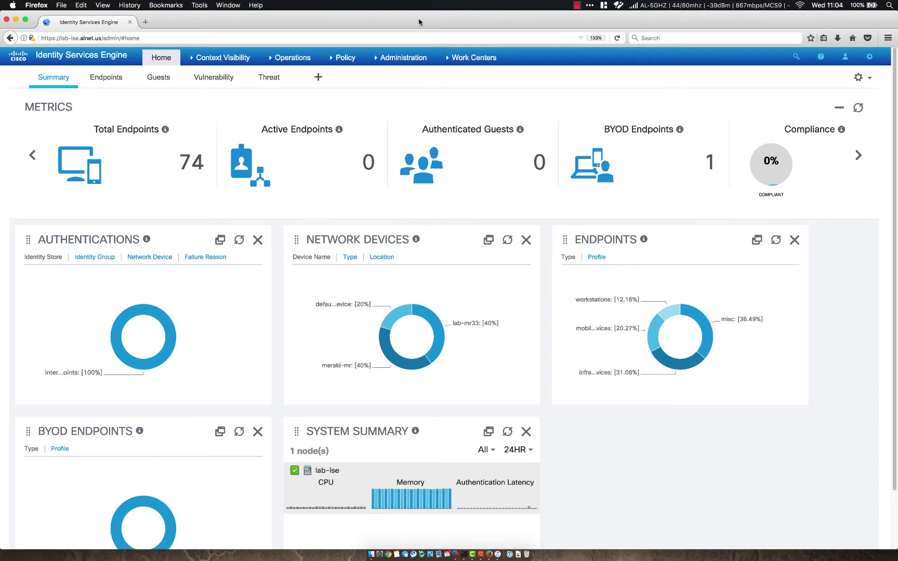
Step: Bring up the Administration mega-menu from the ISE home dashboard
mouse_move(399, 61)
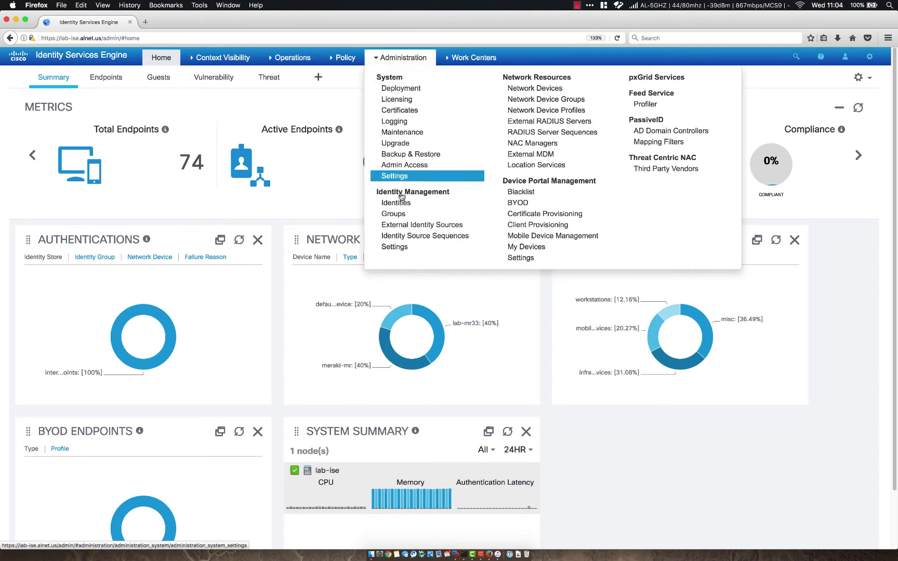
Step: Review System and Trusted Certificates under Administration > Certificates, then open Certificate Signing Requests
click(398, 111)
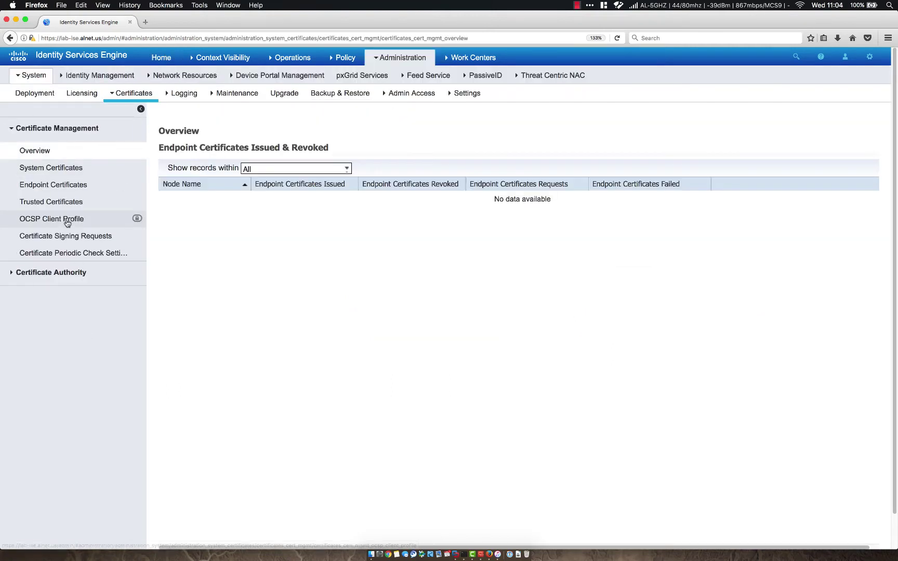
click(45, 169)
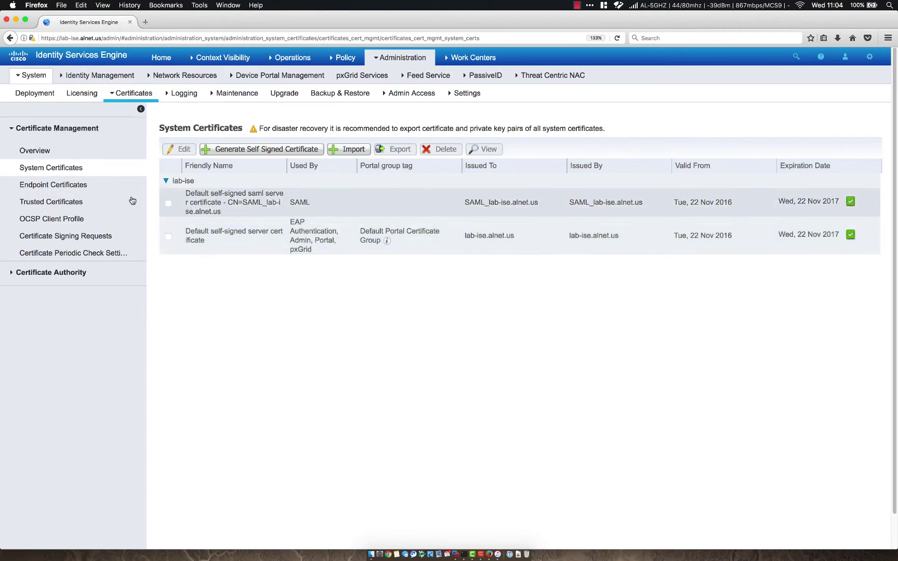
click(72, 201)
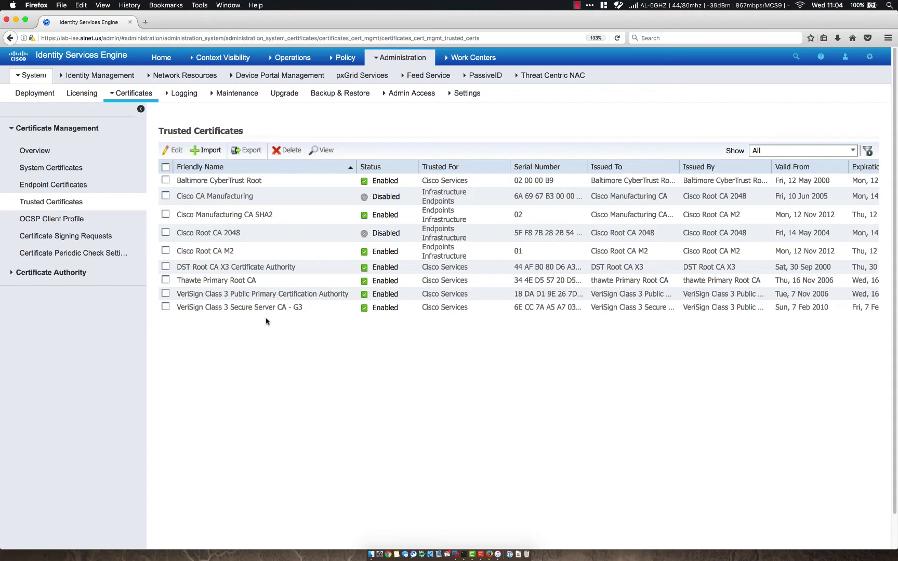
click(91, 240)
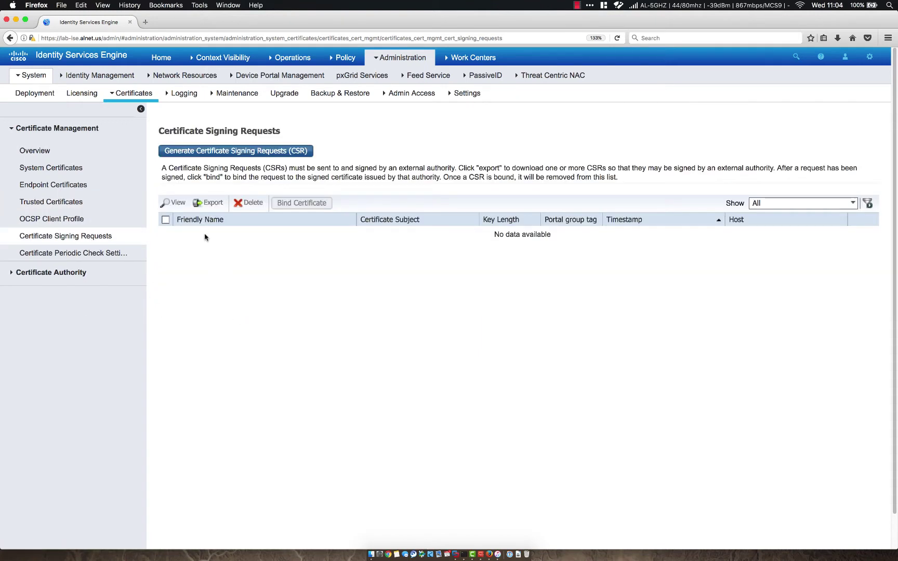
Step: Start a new CSR with Multi-Use certificate usage for node lab-ise
click(249, 150)
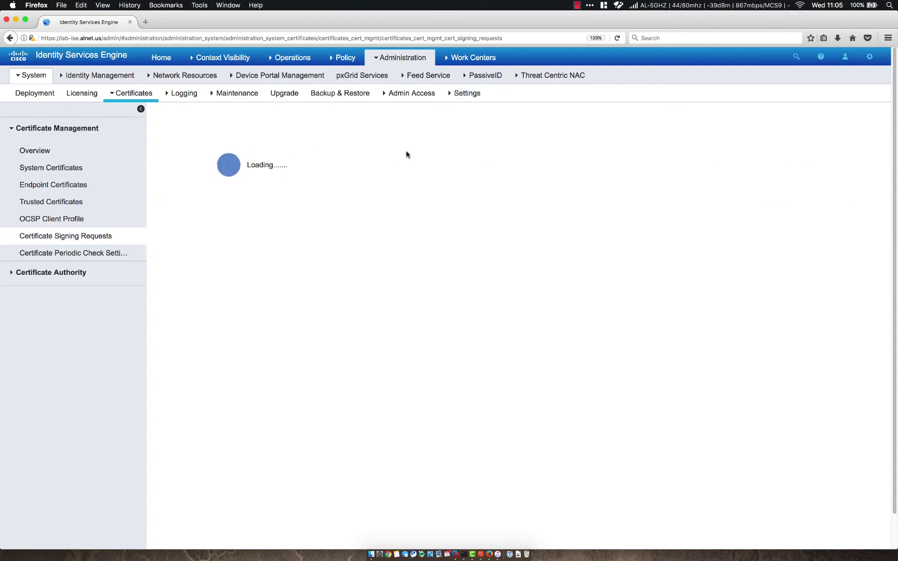
scroll(399, 240, down, 2)
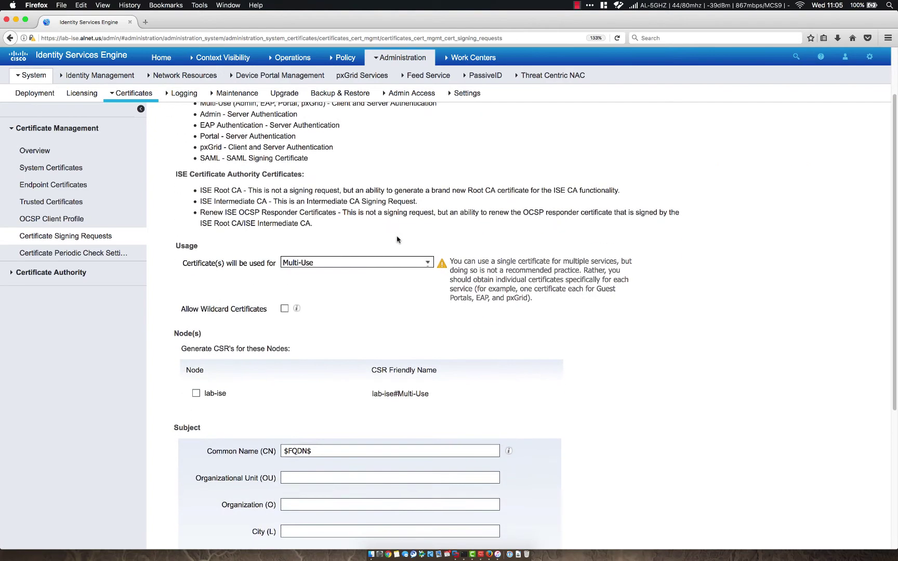
scroll(327, 174, up, 2)
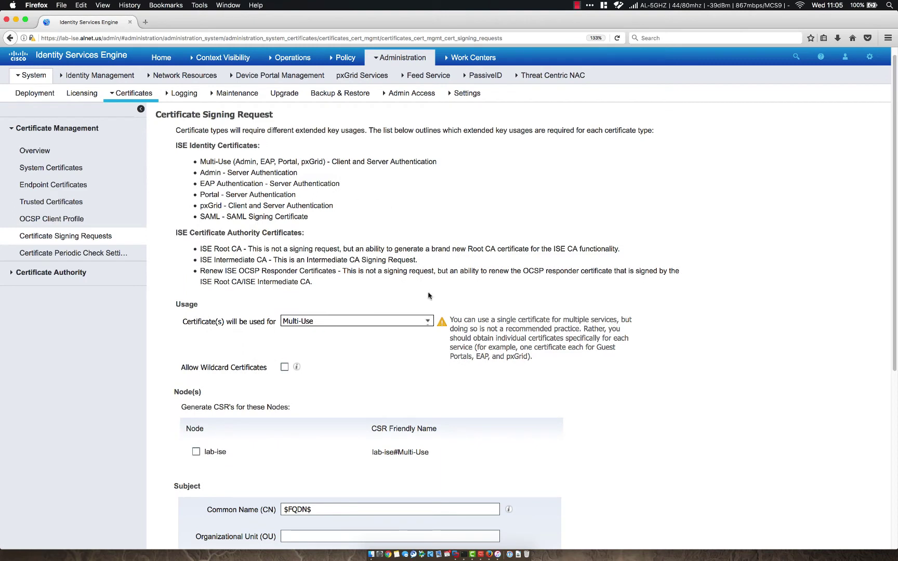
click(427, 322)
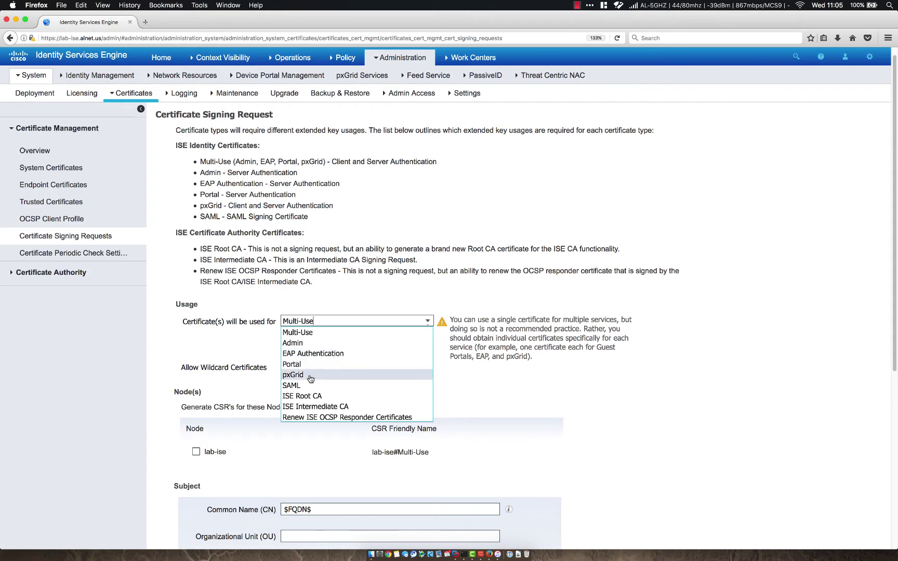
click(241, 369)
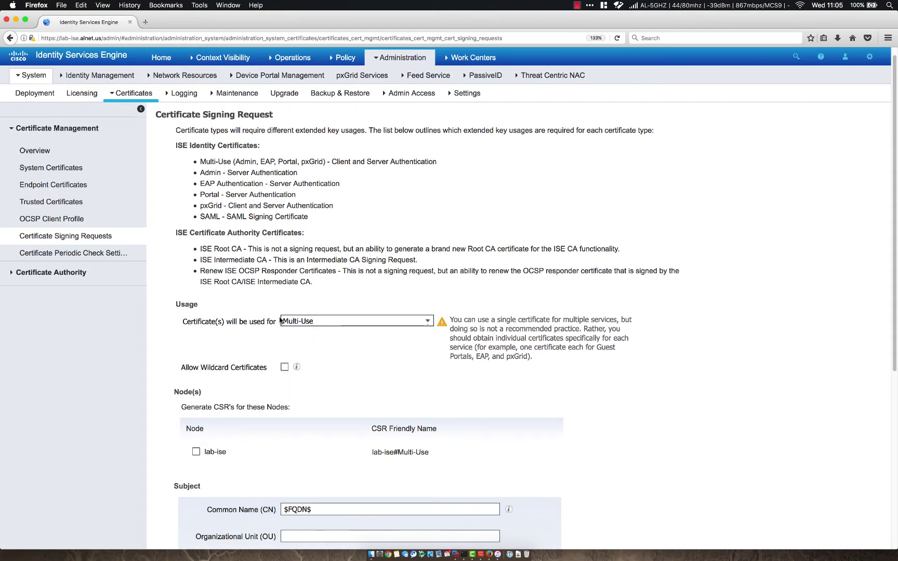
scroll(166, 321, down, 5)
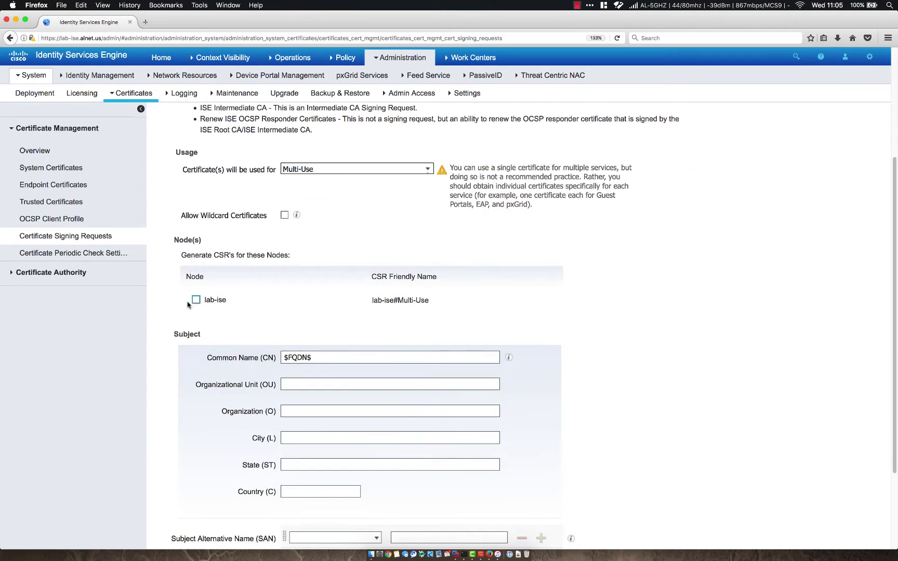
click(196, 300)
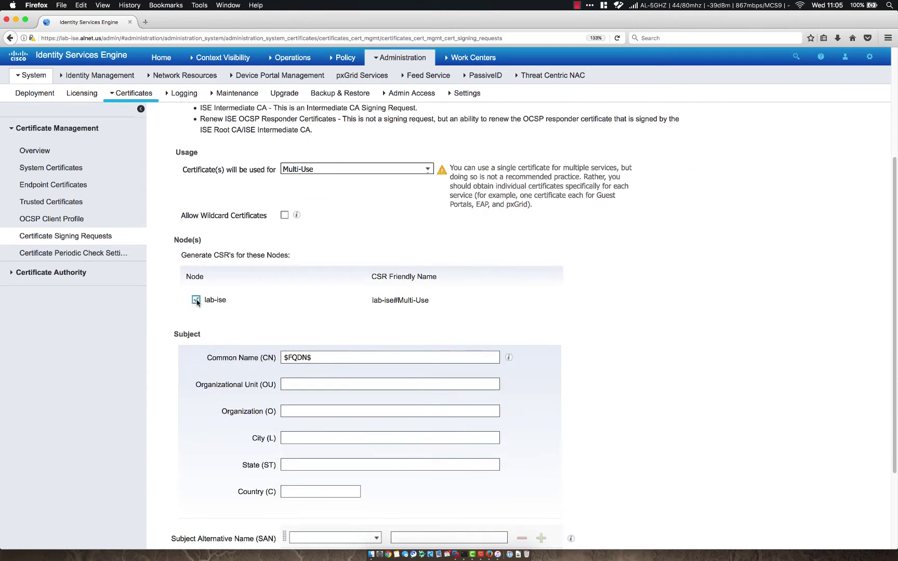
click(427, 170)
click(194, 206)
scroll(171, 251, down, 2)
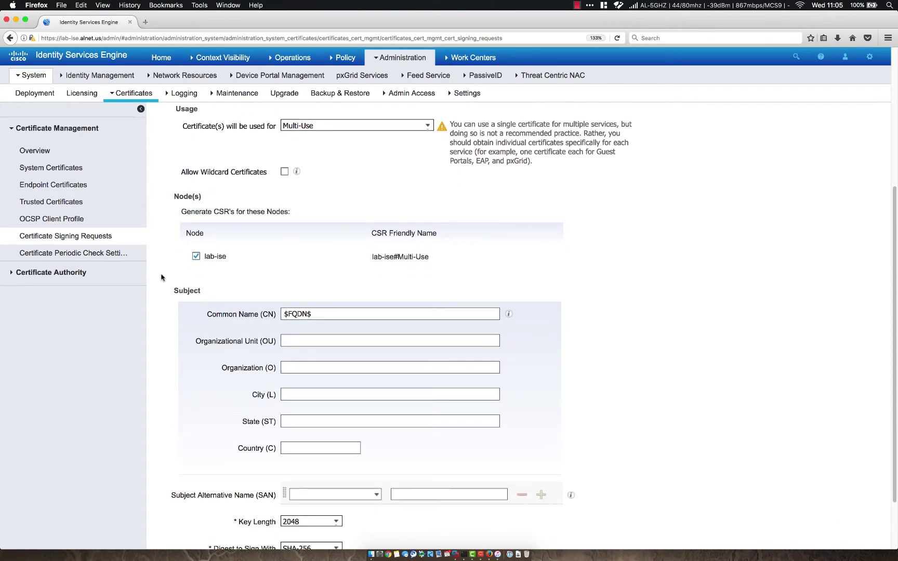
scroll(161, 278, down, 1)
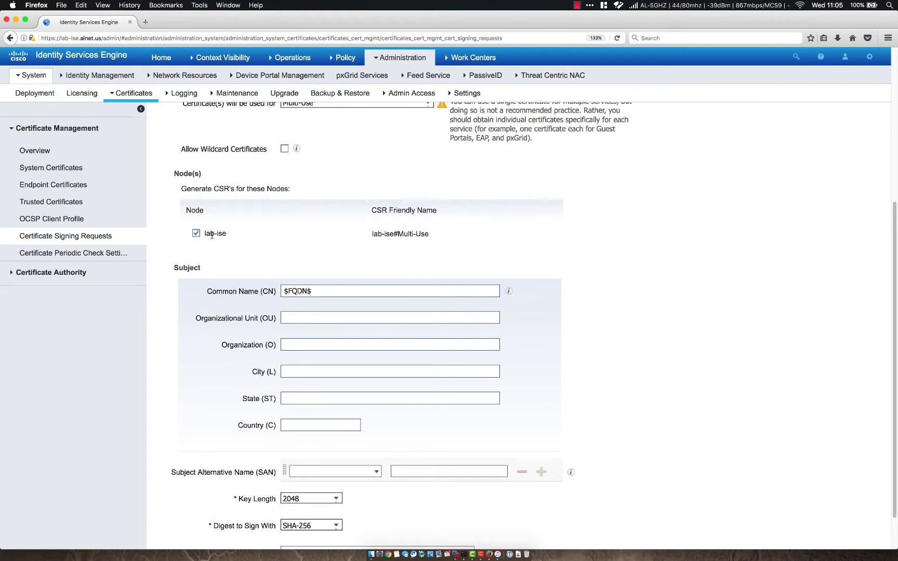
drag(312, 291, 283, 291)
Step: Fill the subject: OU IT, Organization ALNET, City Castle Rock, State CO, Country US
click(316, 317)
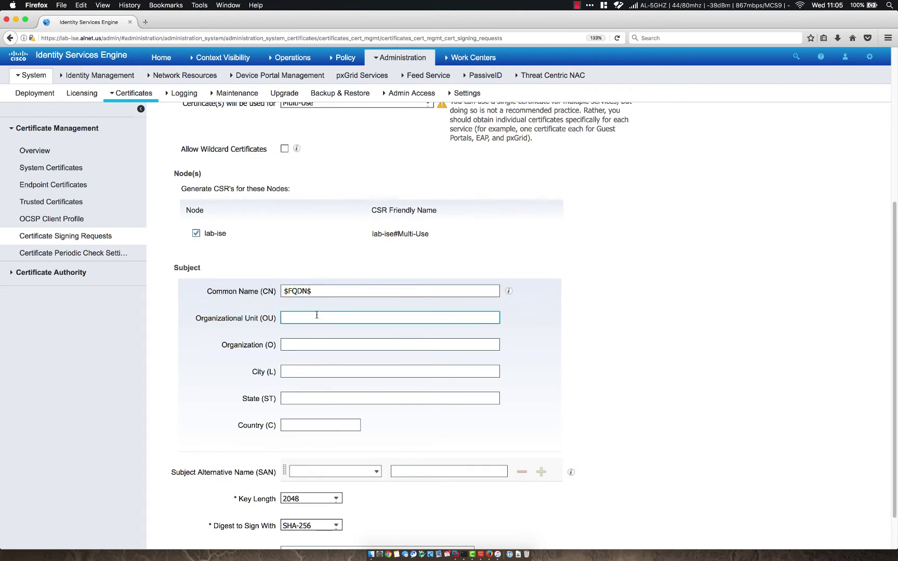
text(IT)
click(285, 344)
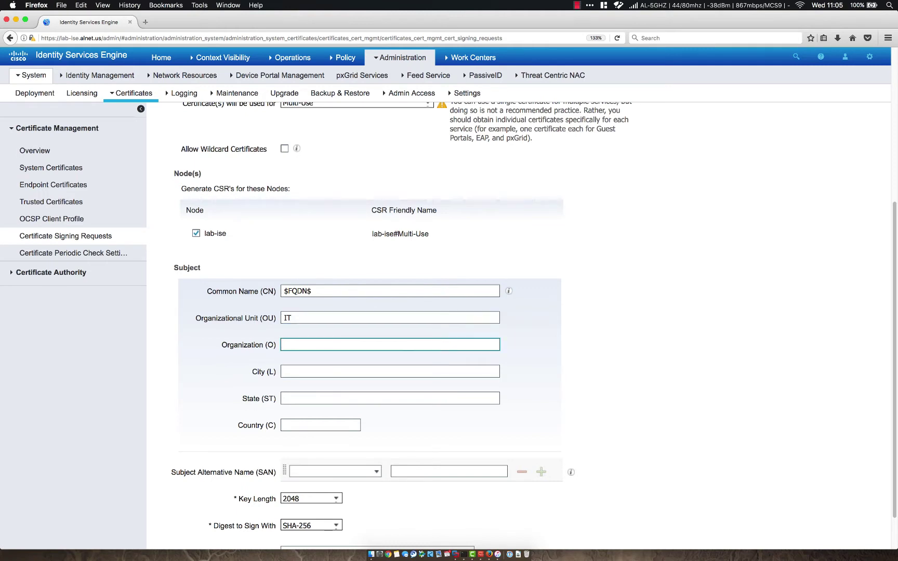
text(ALNET)
key(Tab)
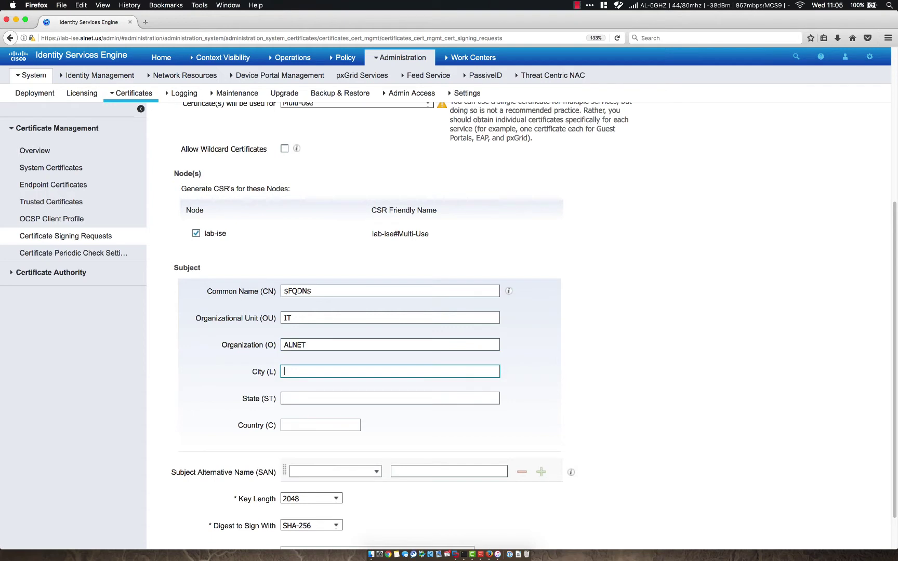
text(Castle Rock)
key(Tab)
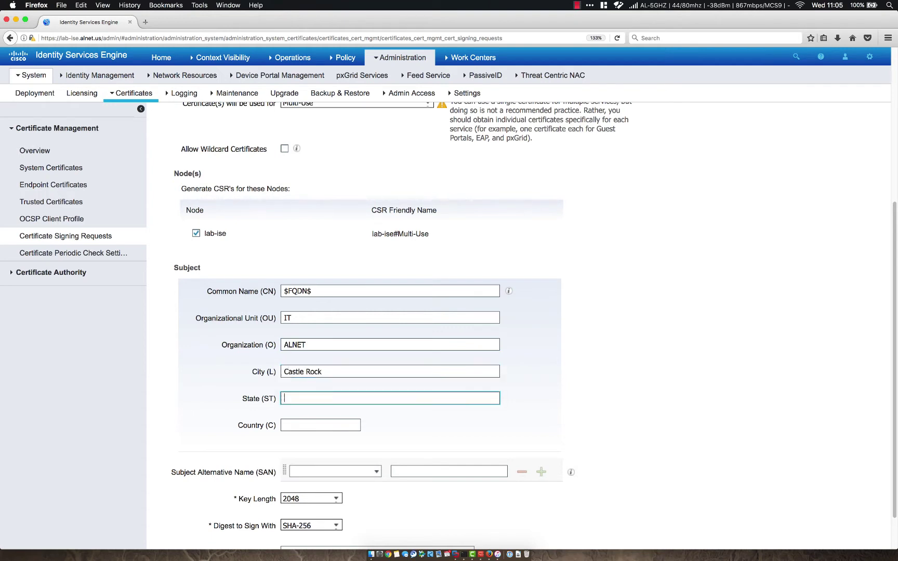
text(CO)
key(Tab)
text(US)
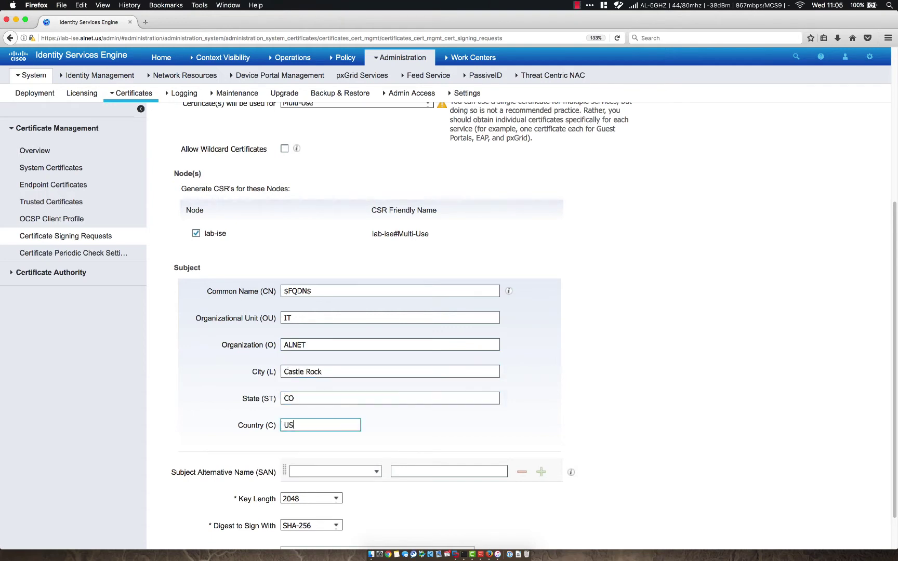
scroll(174, 353, down, 2)
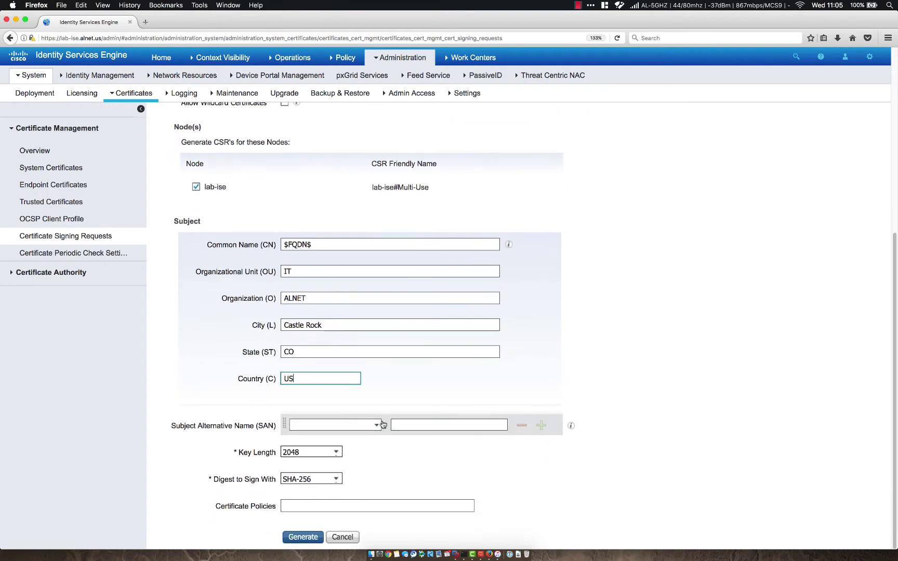
Step: Add SANs IP Address 10.10.1.36 and DNS Name lab-ise.alnet.us
click(376, 426)
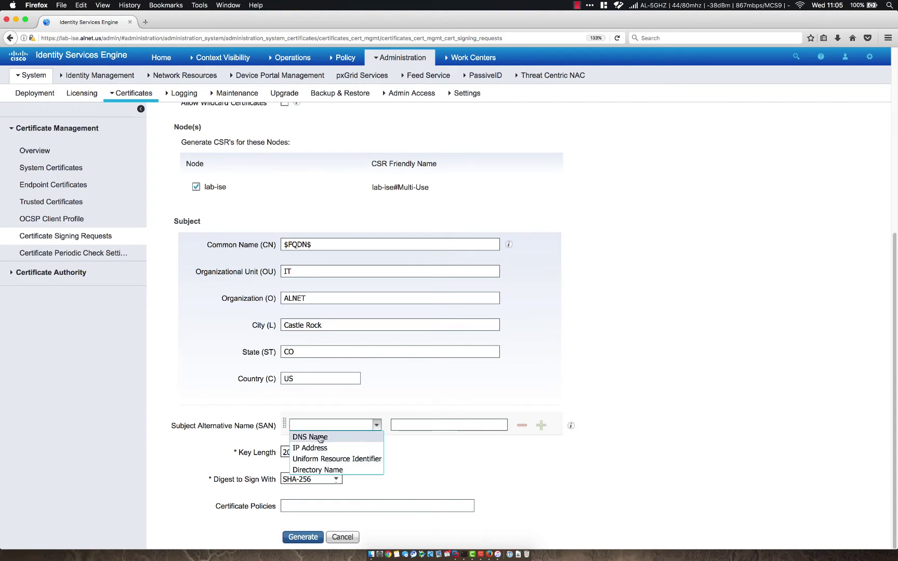
click(315, 448)
click(426, 426)
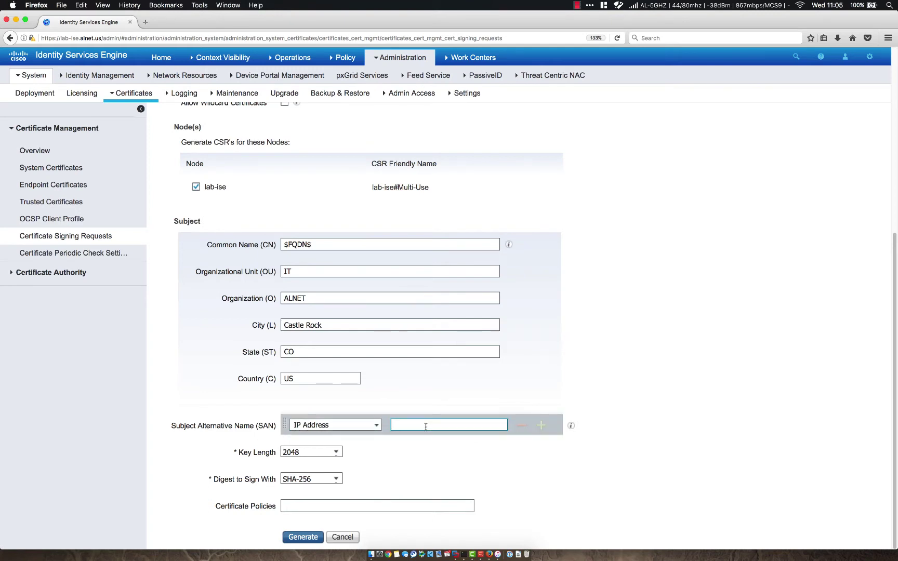
text(10.10.1.36)
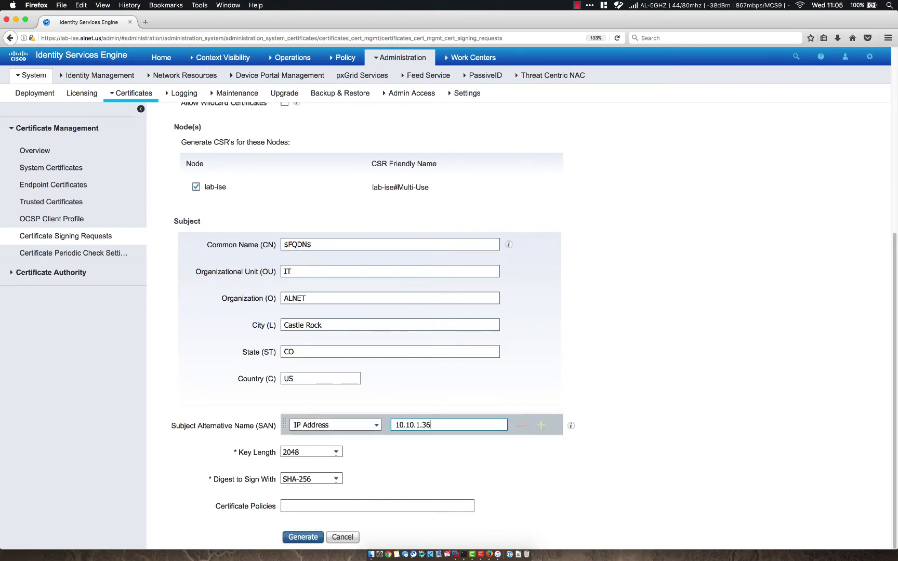
click(541, 425)
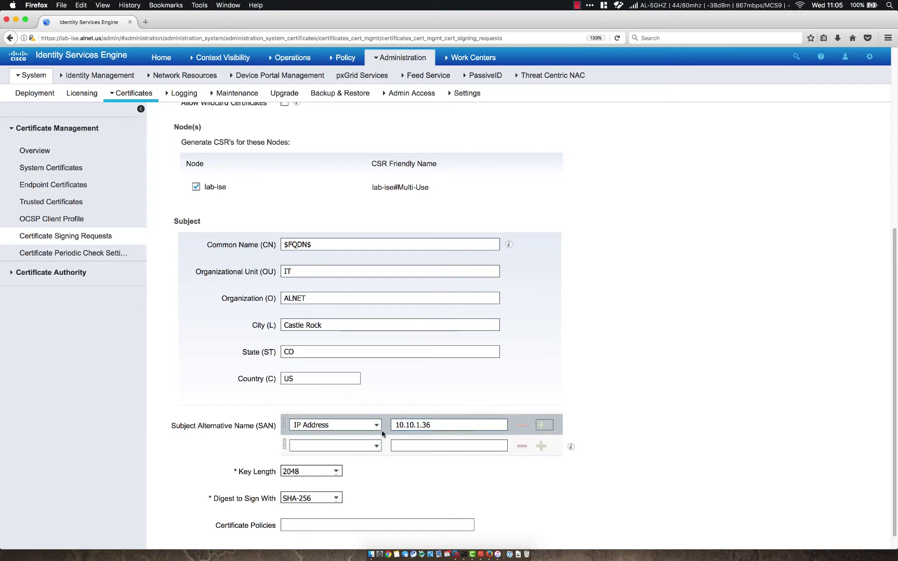
click(375, 446)
click(358, 461)
click(421, 446)
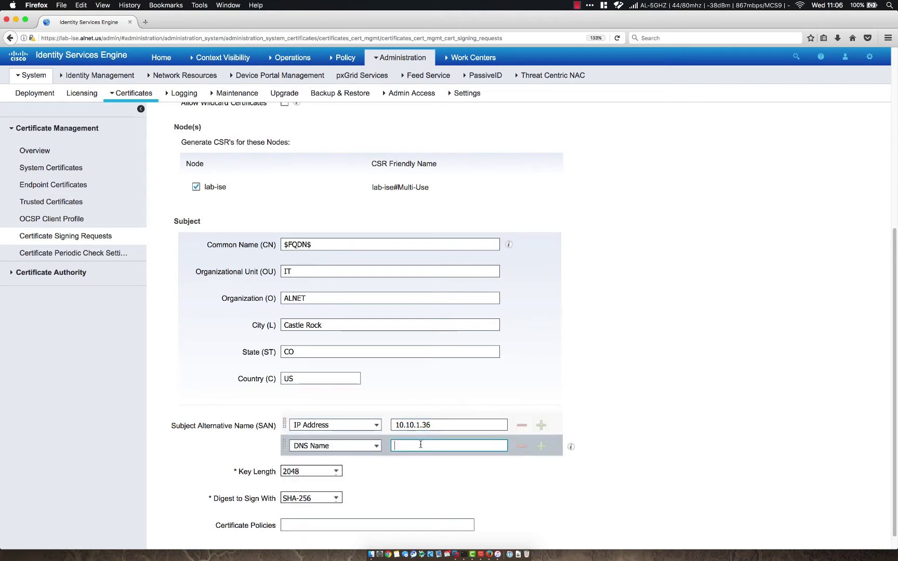
text(lab-ise.alnet.us)
click(463, 471)
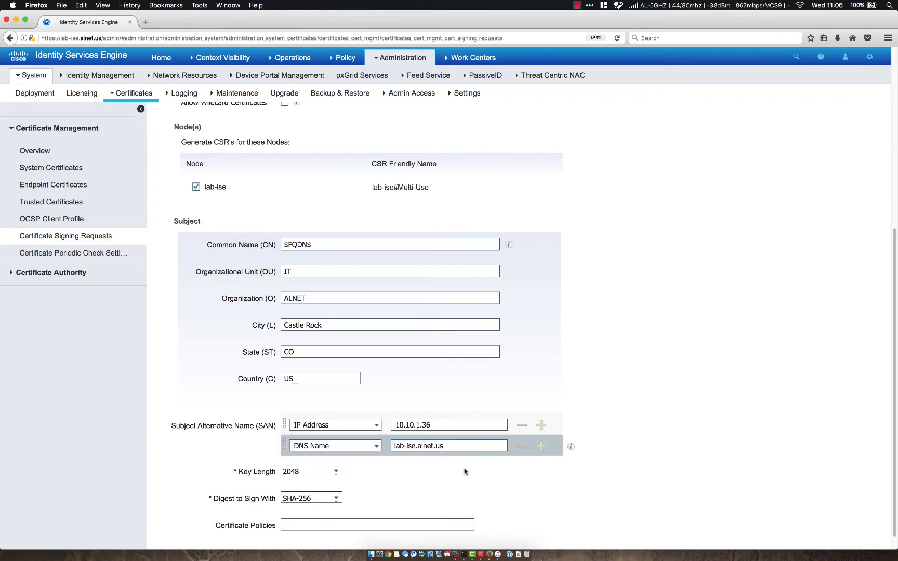
Step: Add a third DNS SAN guest.alnet.us, then remove it again
click(542, 447)
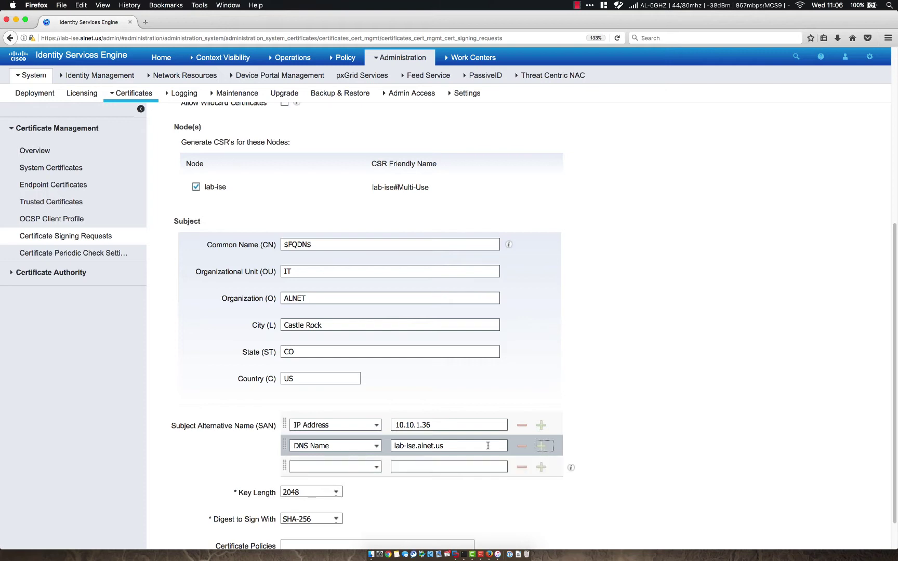
click(376, 466)
click(343, 479)
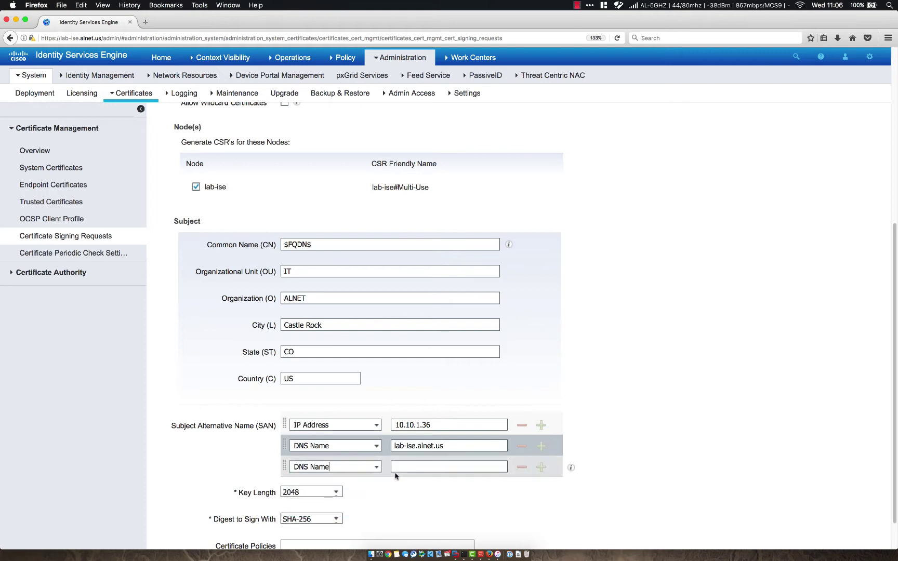
key(Tab)
text(guest.alnet.us)
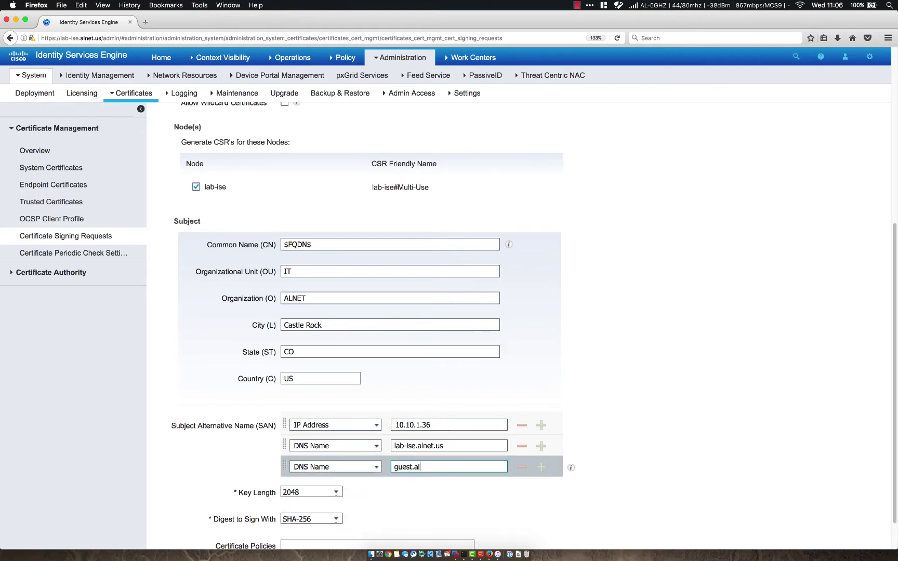
click(523, 467)
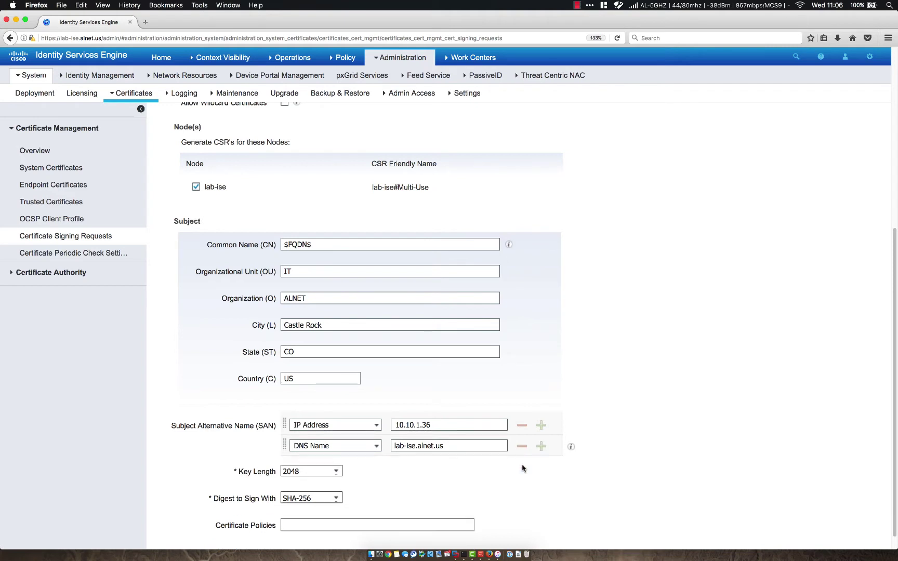
Step: Keep a 2048-bit key length and SHA-256 as the signing digest
scroll(142, 442, down, 1)
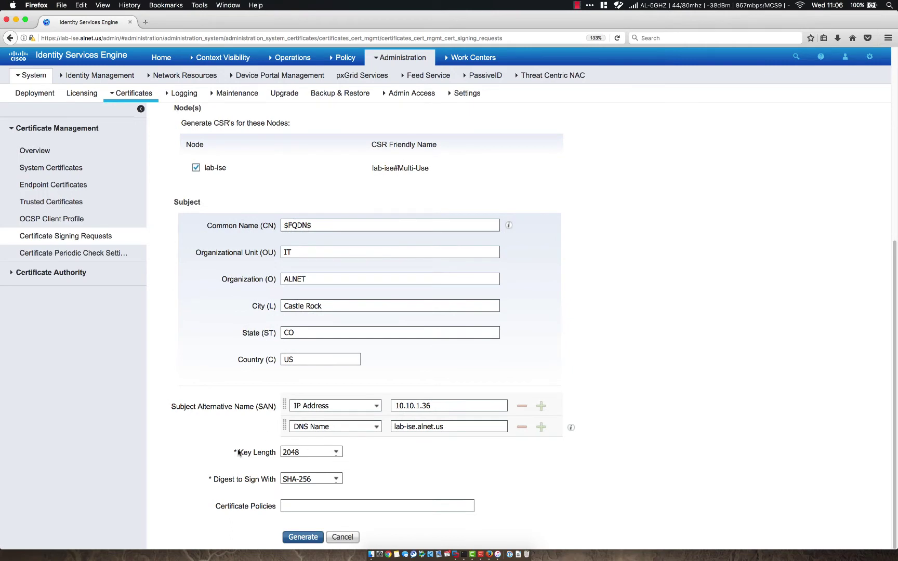
drag(238, 454, 276, 455)
click(223, 475)
drag(215, 479, 277, 480)
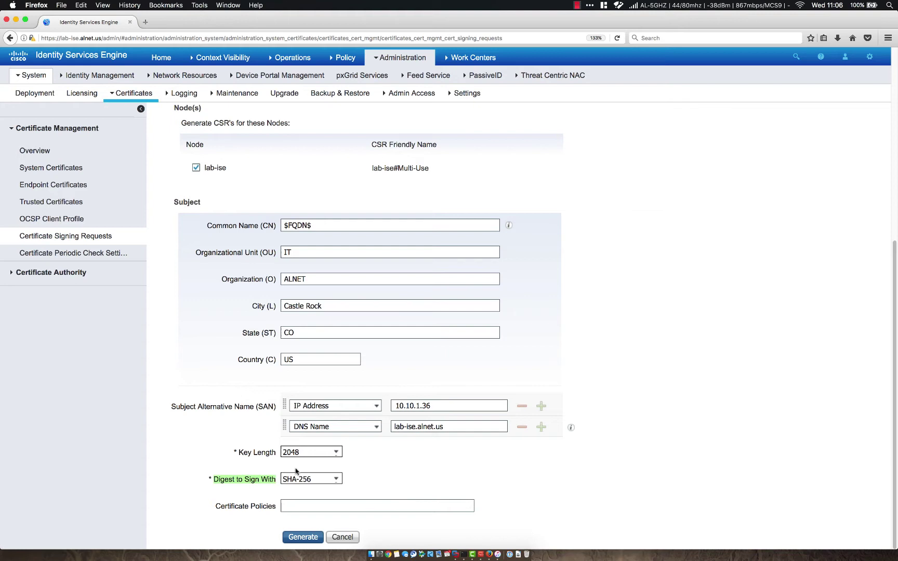
click(339, 457)
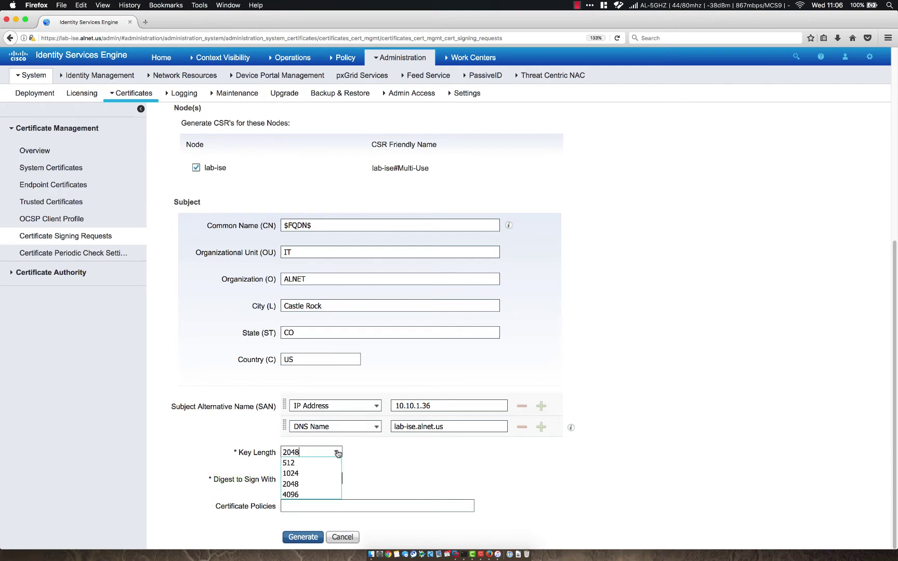
click(326, 488)
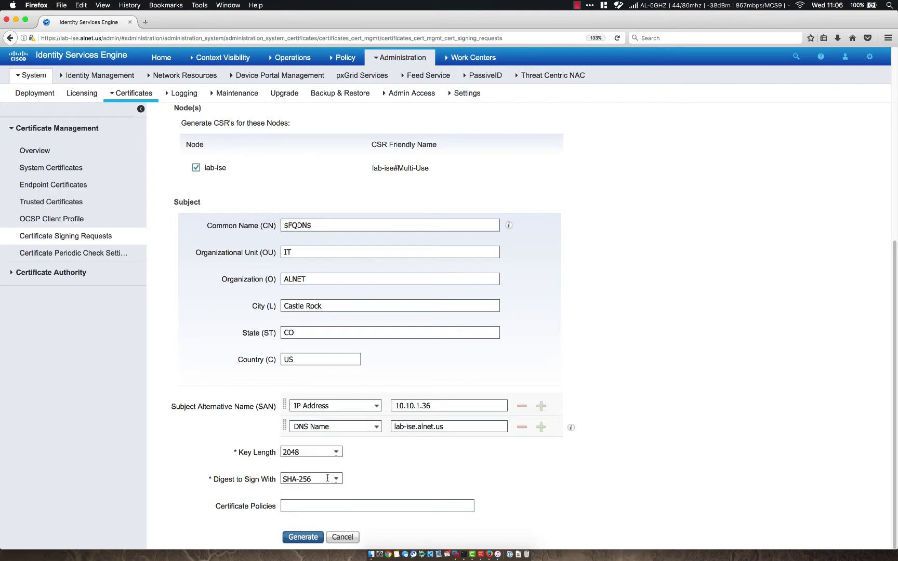
click(333, 482)
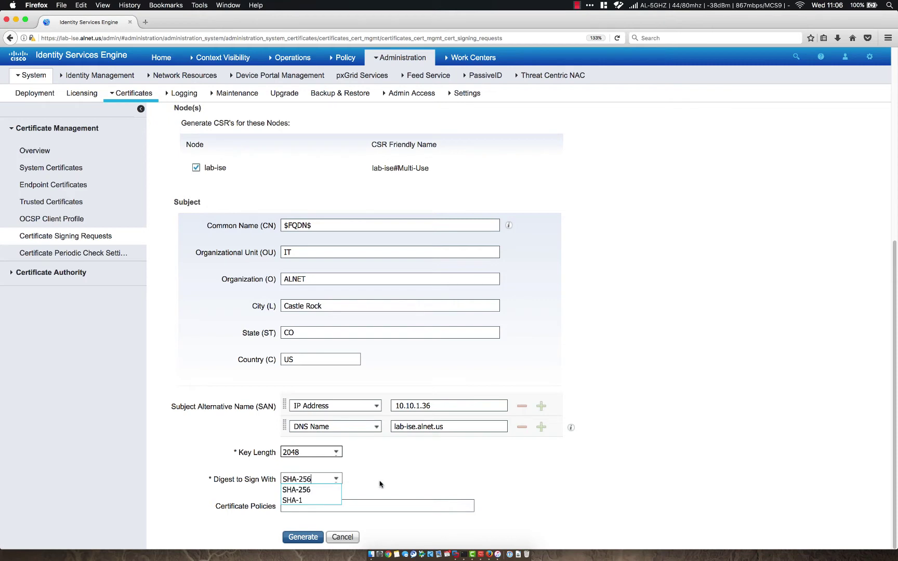
click(330, 490)
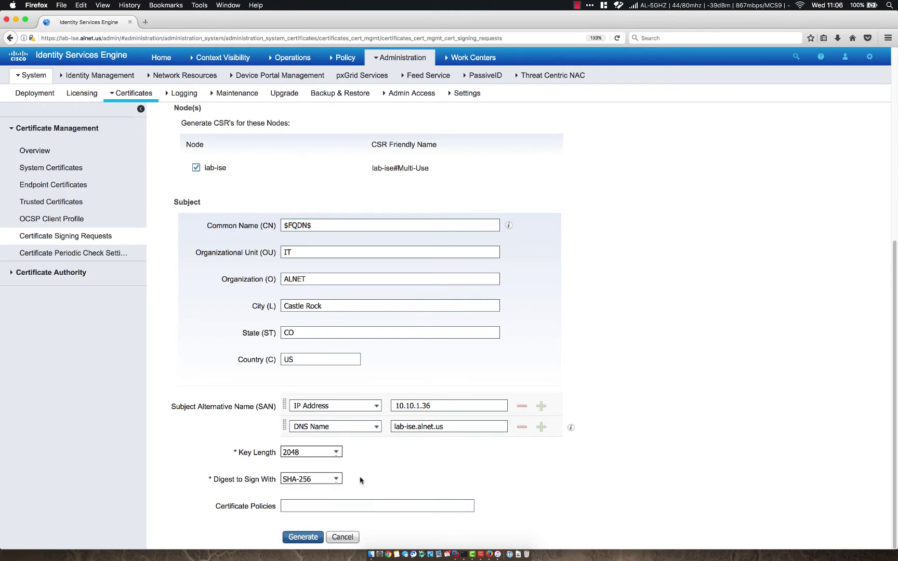
scroll(618, 396, up, 3)
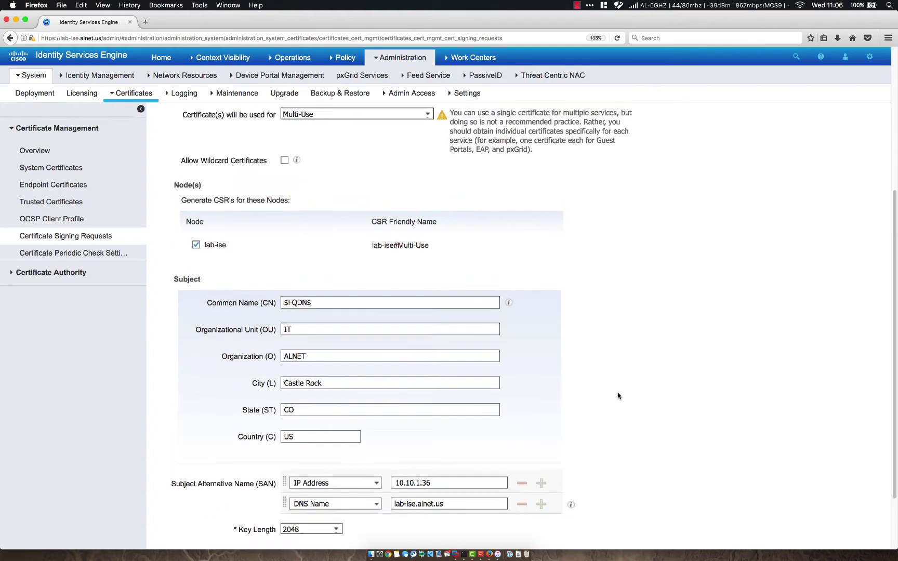
scroll(619, 396, down, 3)
Step: Generate the CSR, save it as labiseMultiUse.pem, and switch to the DC01 remote desktop
click(303, 537)
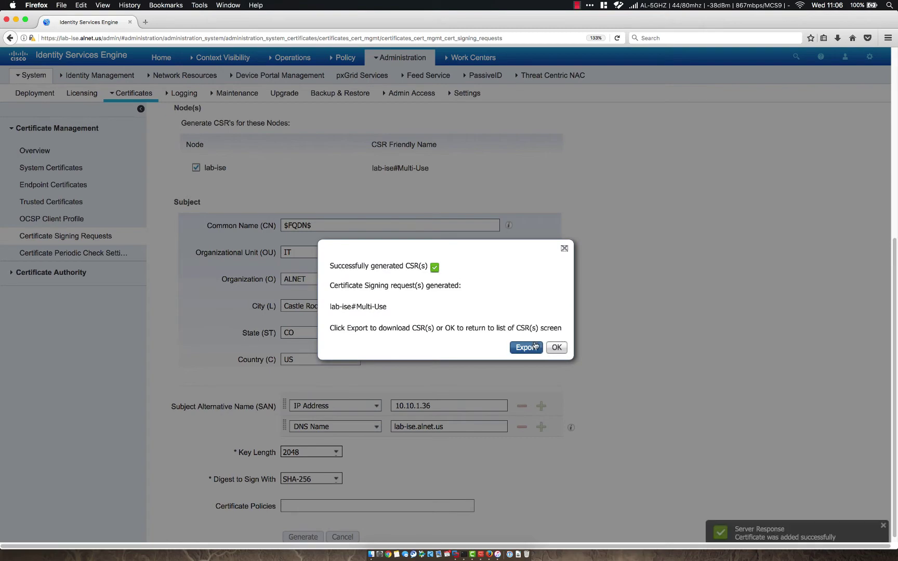
click(526, 348)
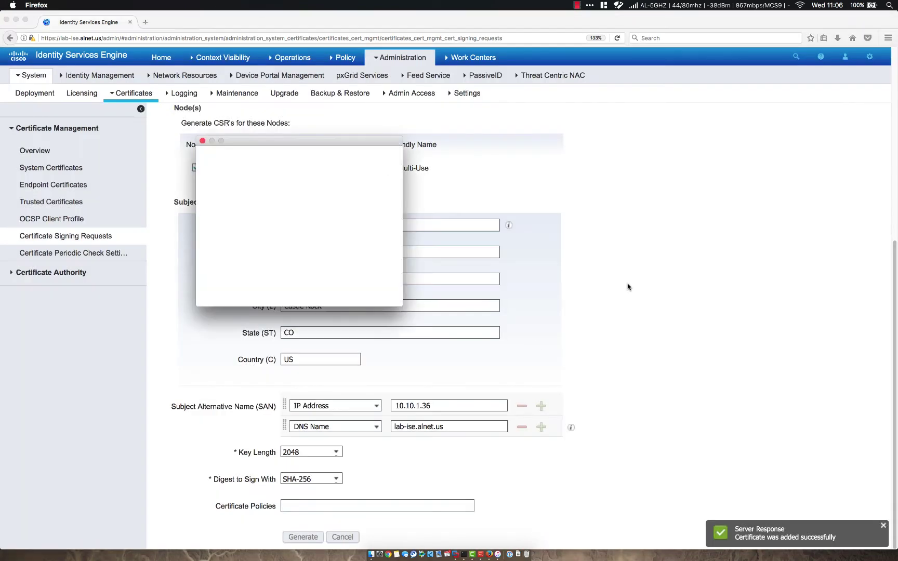
click(215, 235)
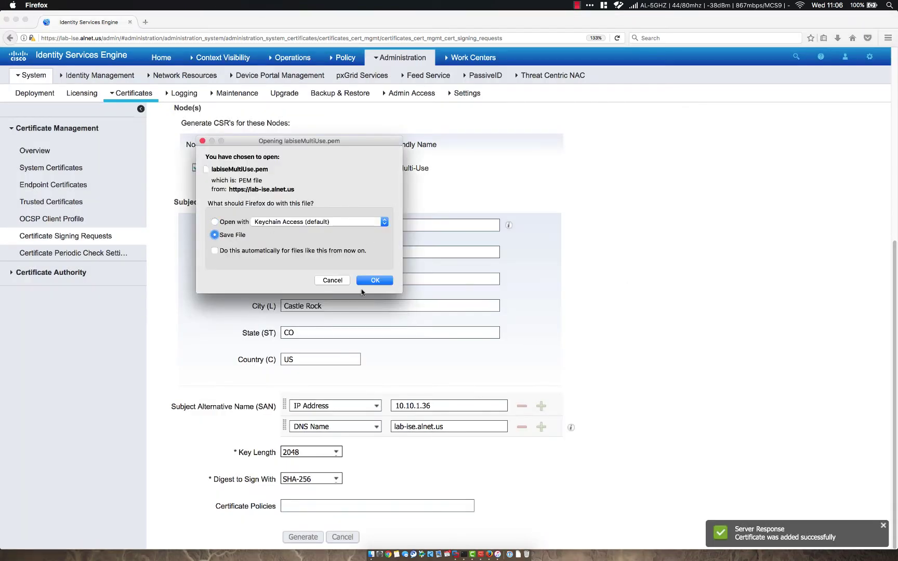
click(378, 281)
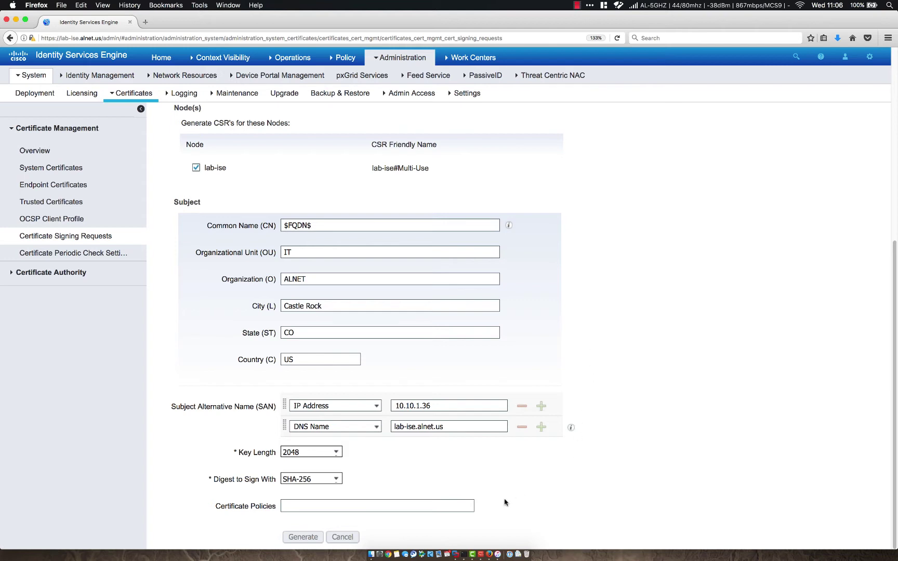
click(483, 535)
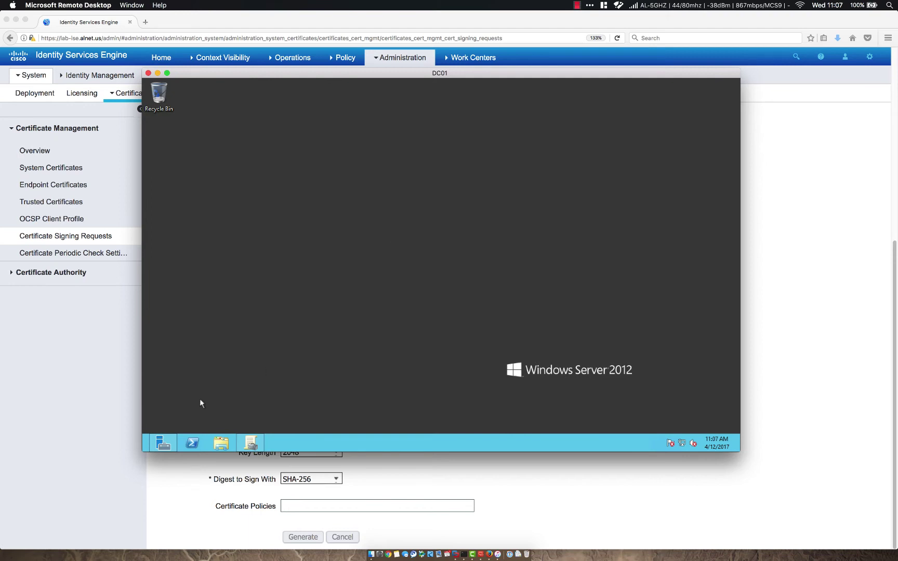
Step: Open the Certification Authority console from Server Manager and list alnet-DC-CA's certificate templates
click(171, 441)
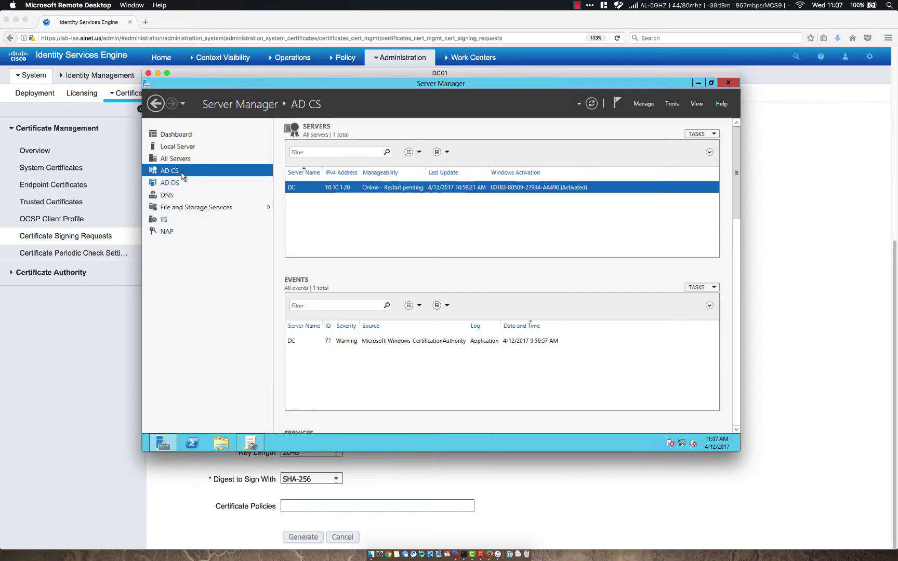
click(350, 190)
right_click(295, 188)
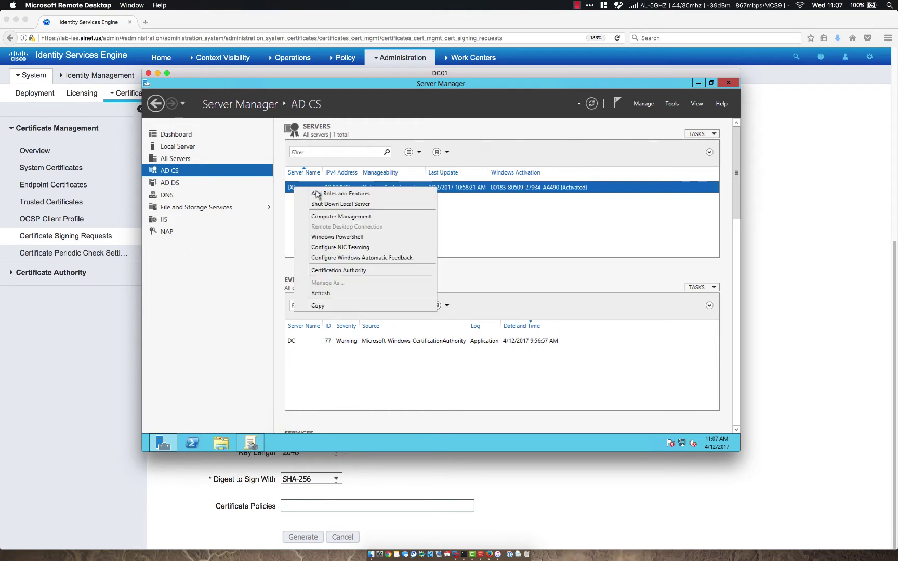
click(363, 270)
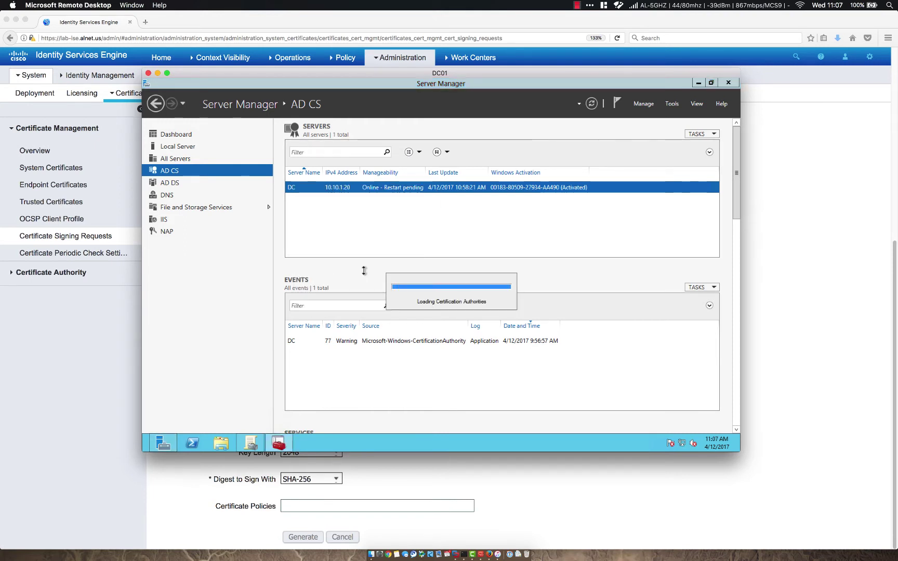
click(221, 224)
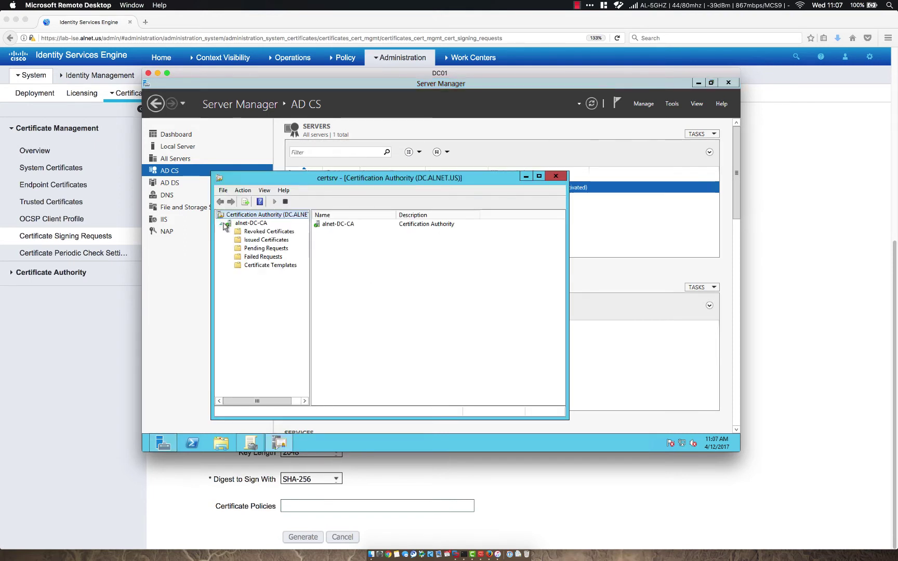
double_click(338, 178)
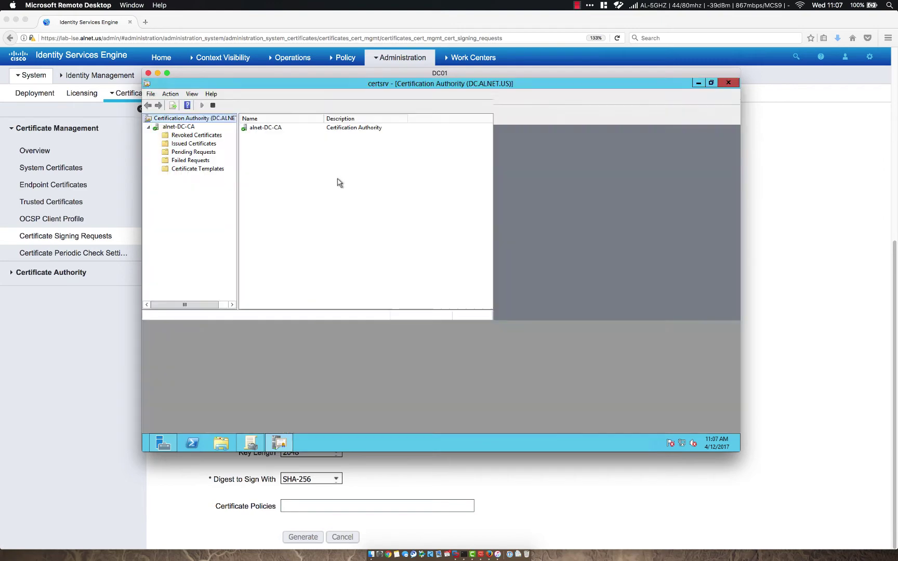
click(196, 169)
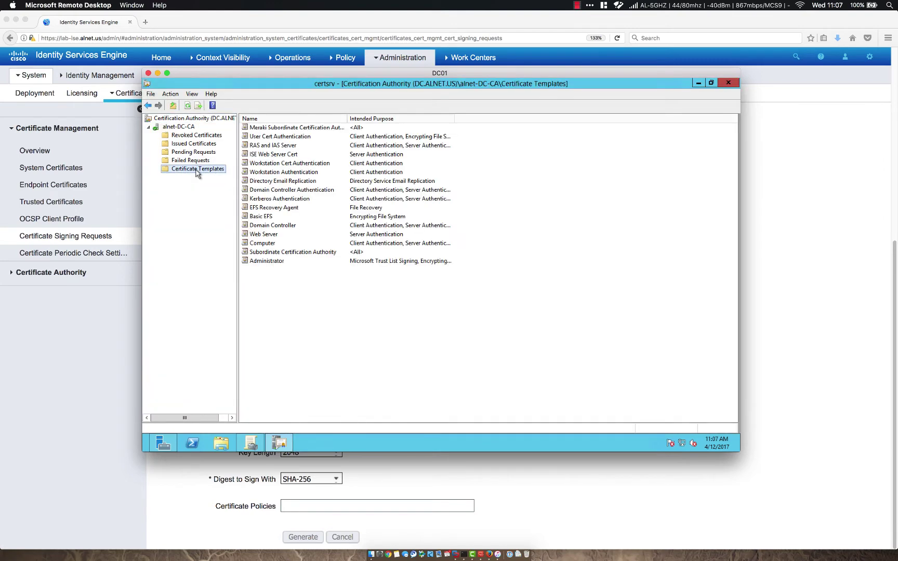
right_click(198, 170)
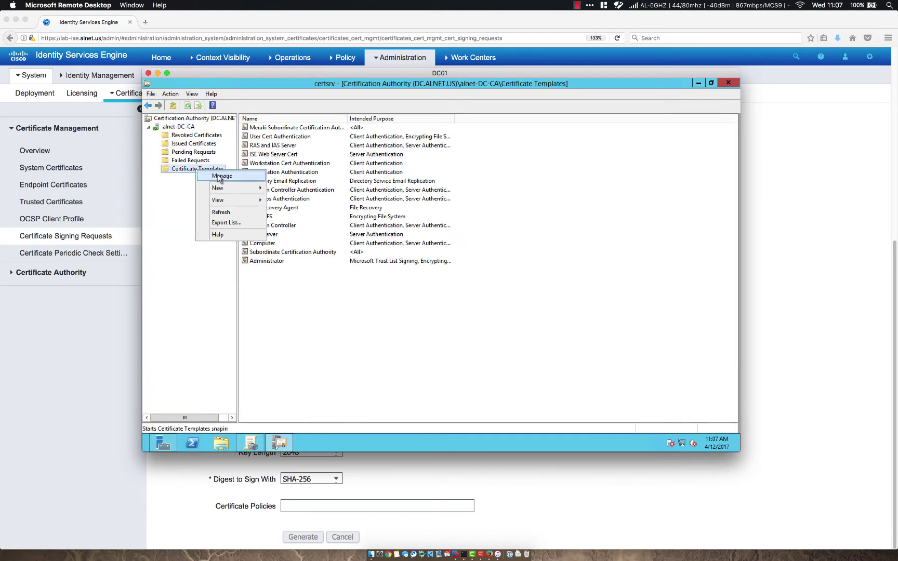
click(220, 178)
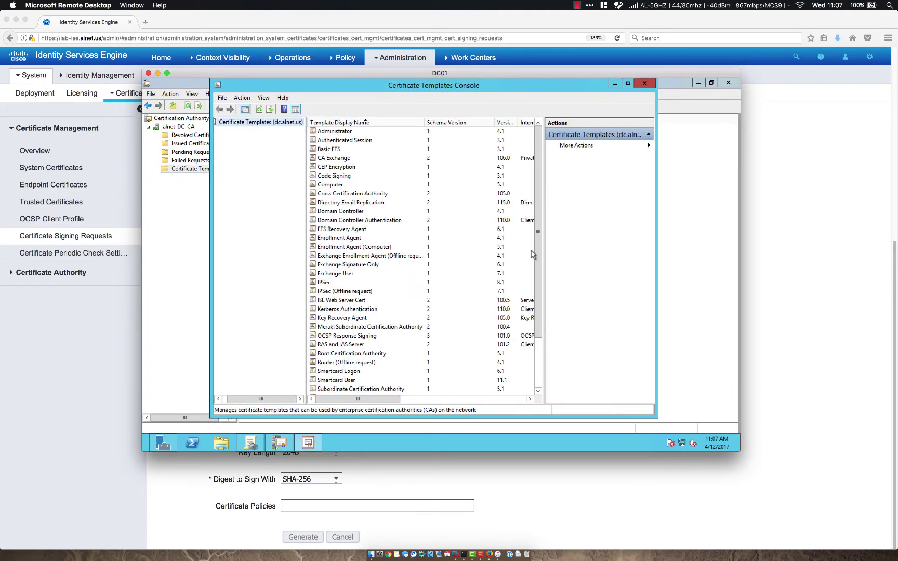
Step: Compare the ISE Web Server Cert and Web Server templates in the maximized templates console
drag(539, 232, 540, 296)
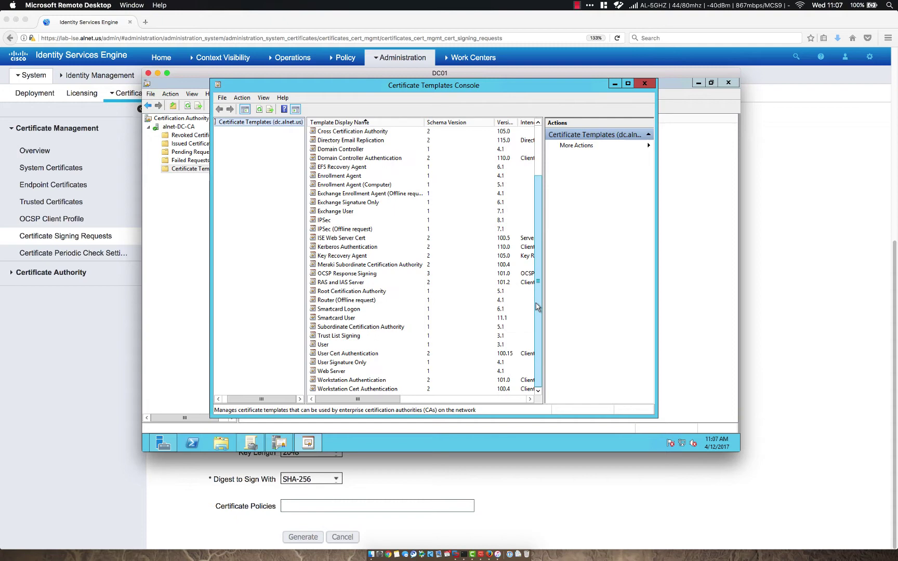
click(327, 373)
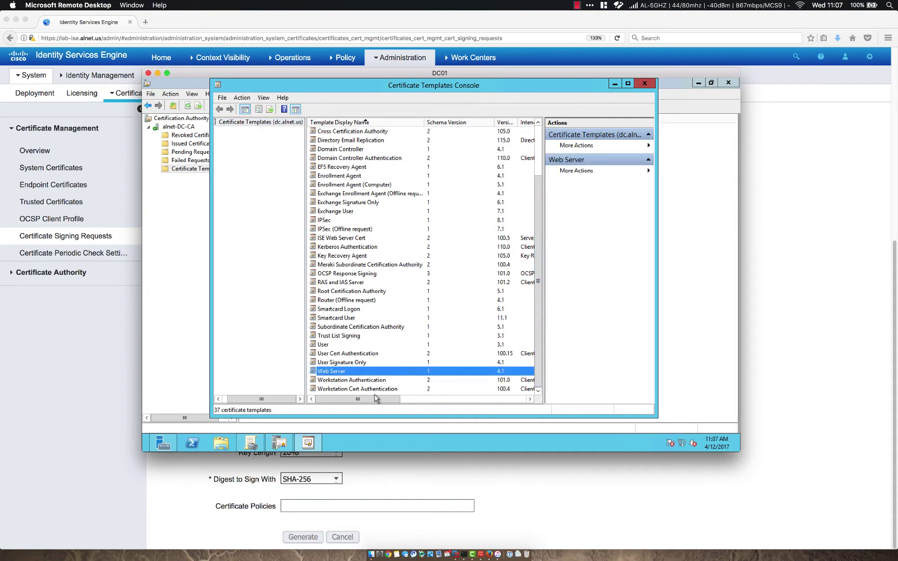
mouse_move(375, 400)
mouse_down()
mouse_move(464, 400)
mouse_move(380, 402)
mouse_up()
scroll(406, 266, up, 1)
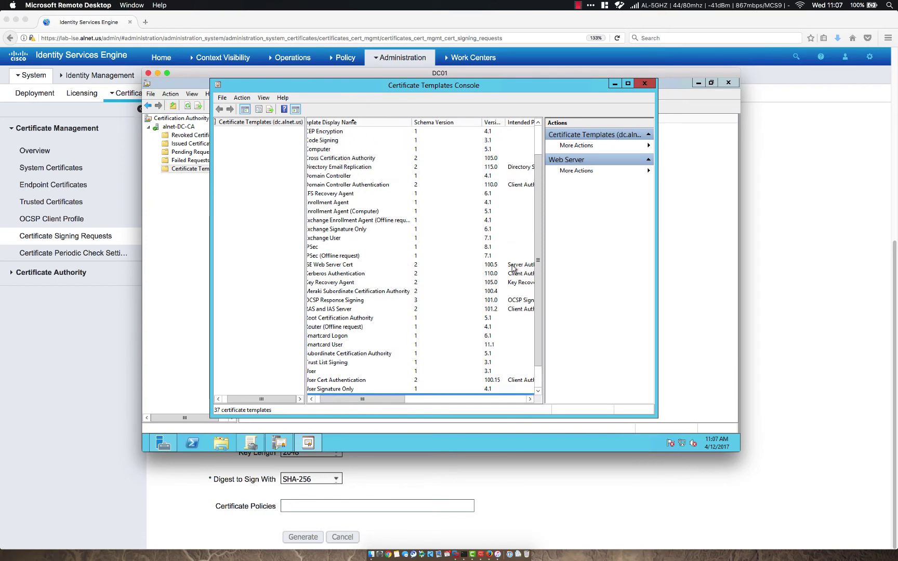
click(493, 264)
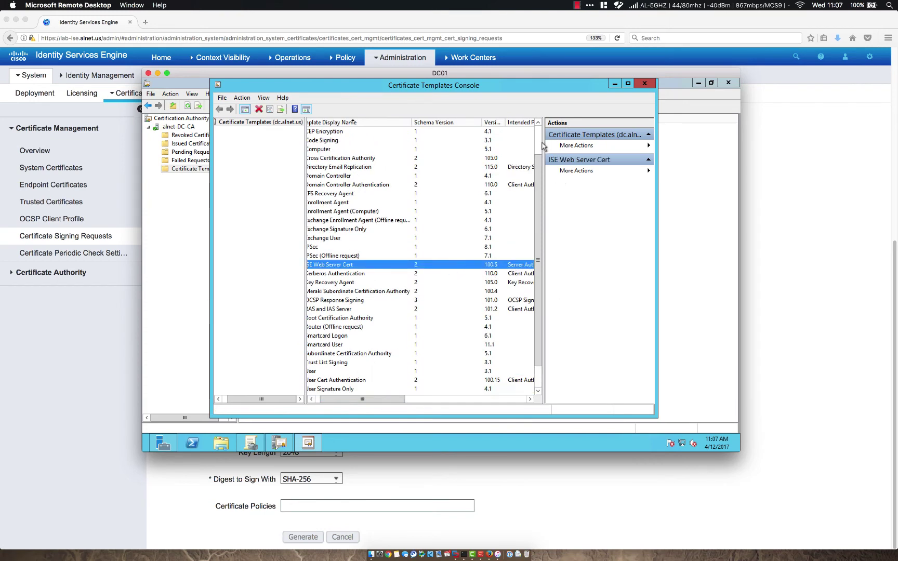
click(627, 83)
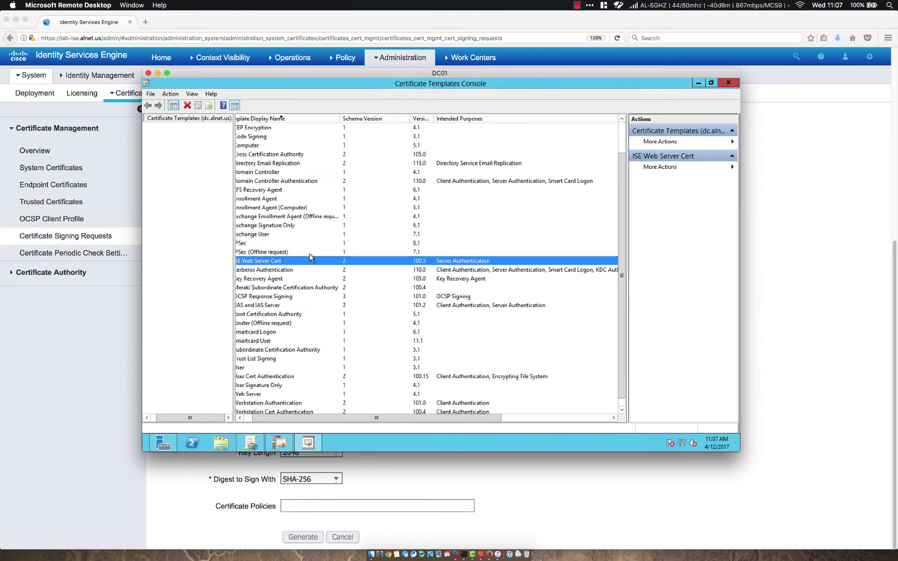
scroll(294, 259, up, 1)
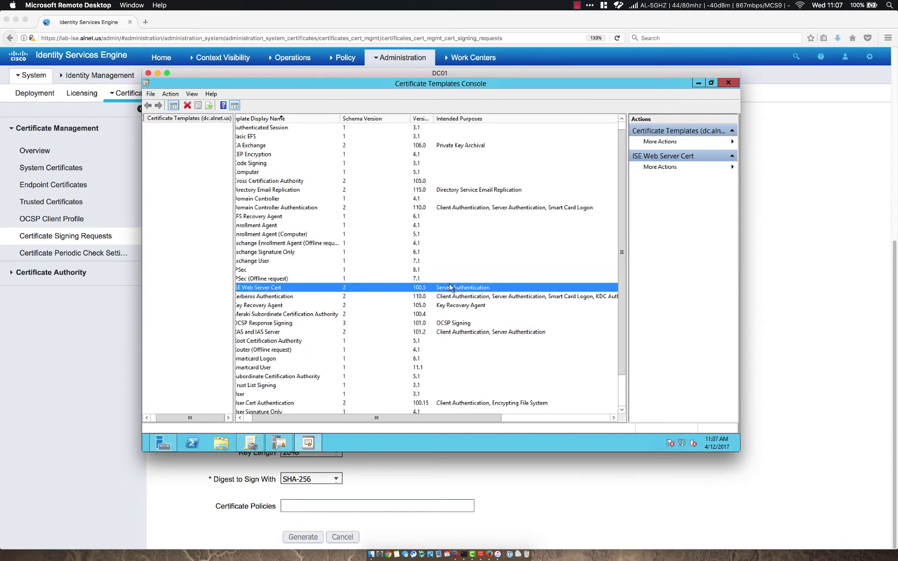
scroll(335, 329, down, 2)
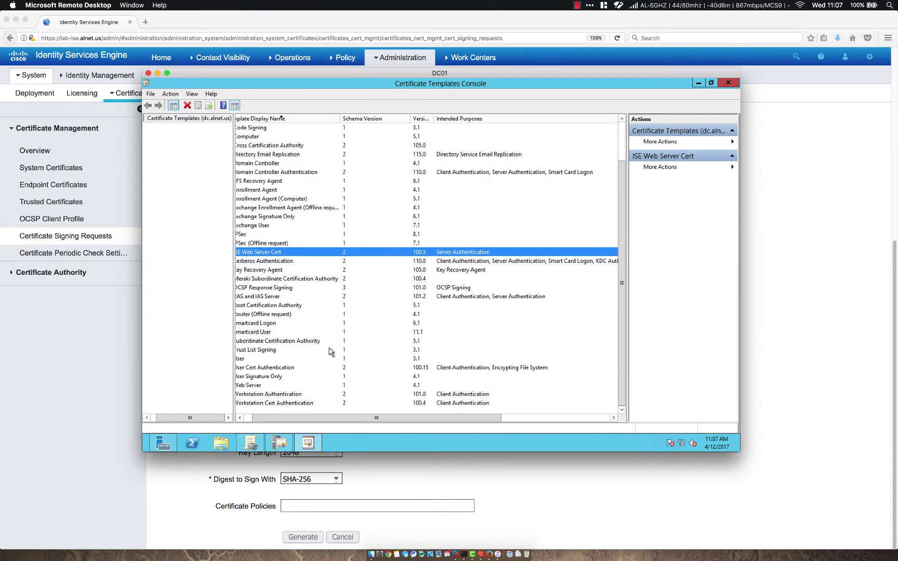
click(275, 387)
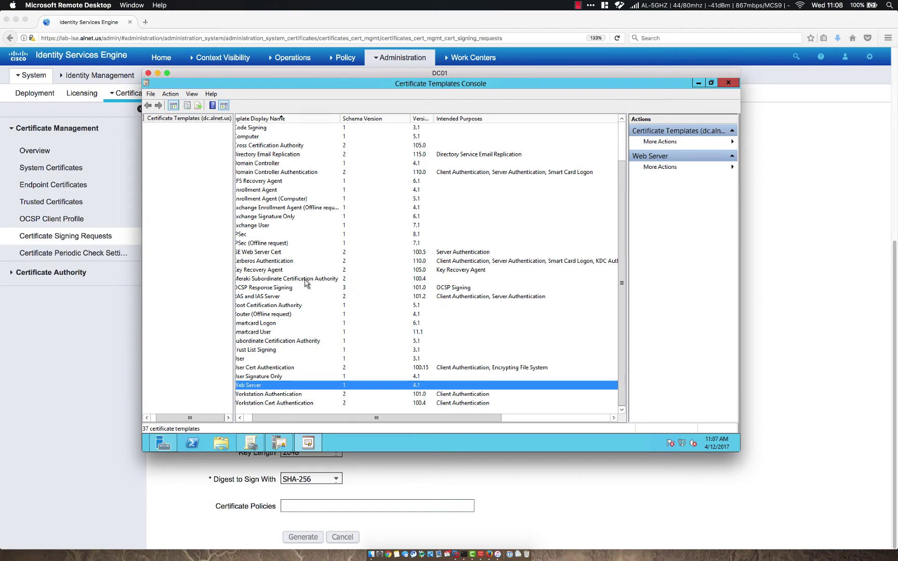
scroll(305, 285, up, 1)
click(274, 279)
right_click(274, 280)
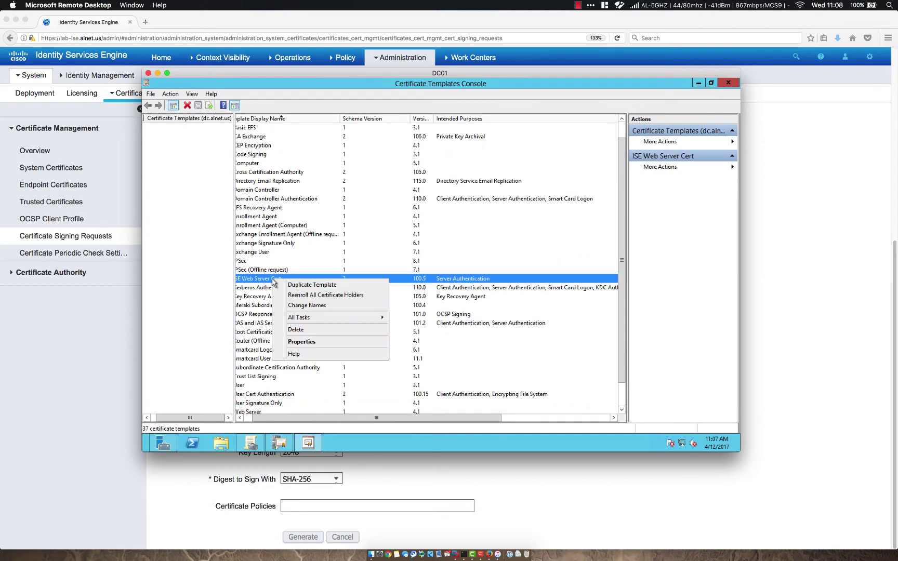
Step: Review ISE Web Server Cert's general, subject name, cryptography and request handling settings
click(302, 342)
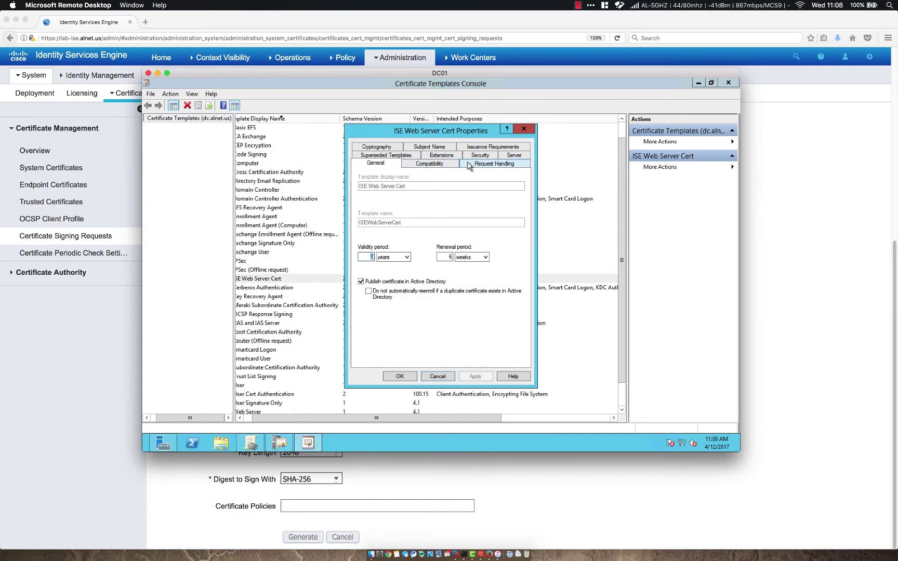
click(514, 162)
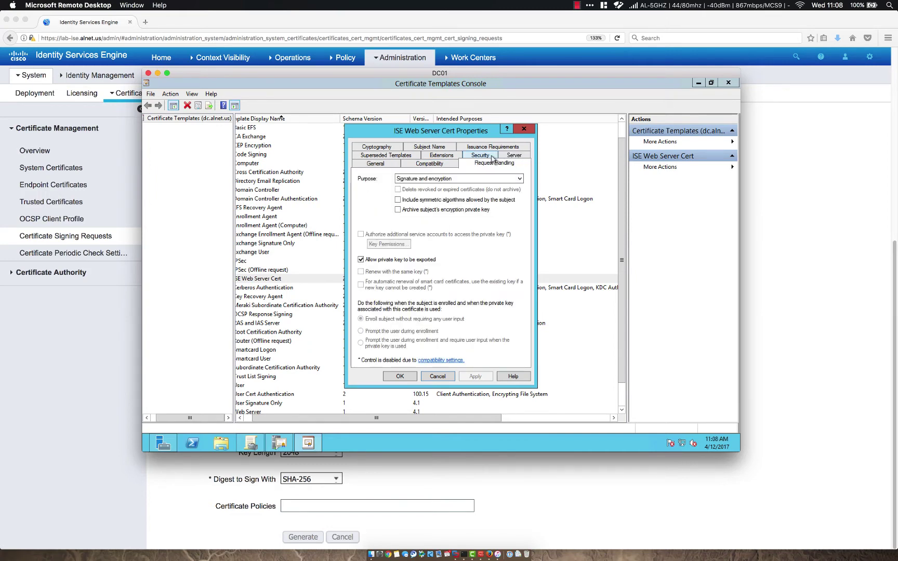
click(450, 166)
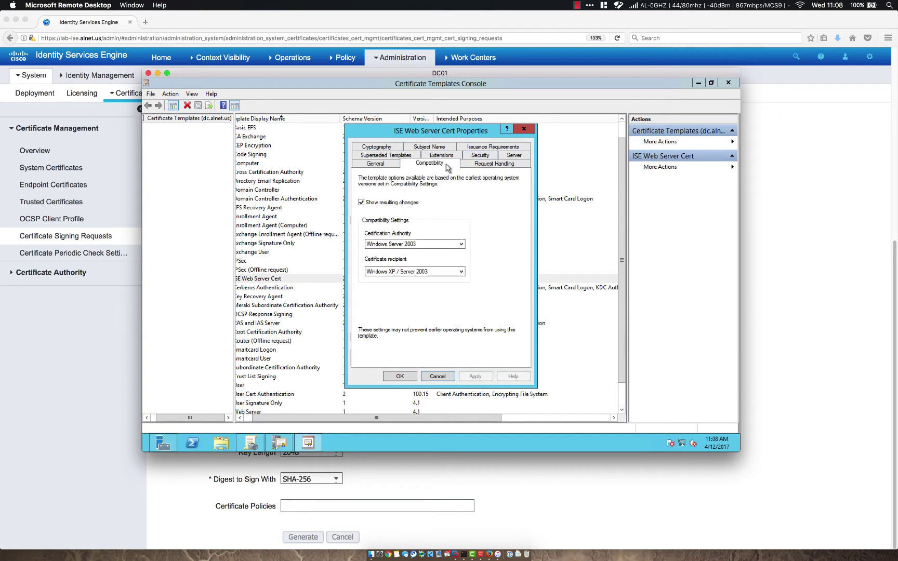
click(389, 167)
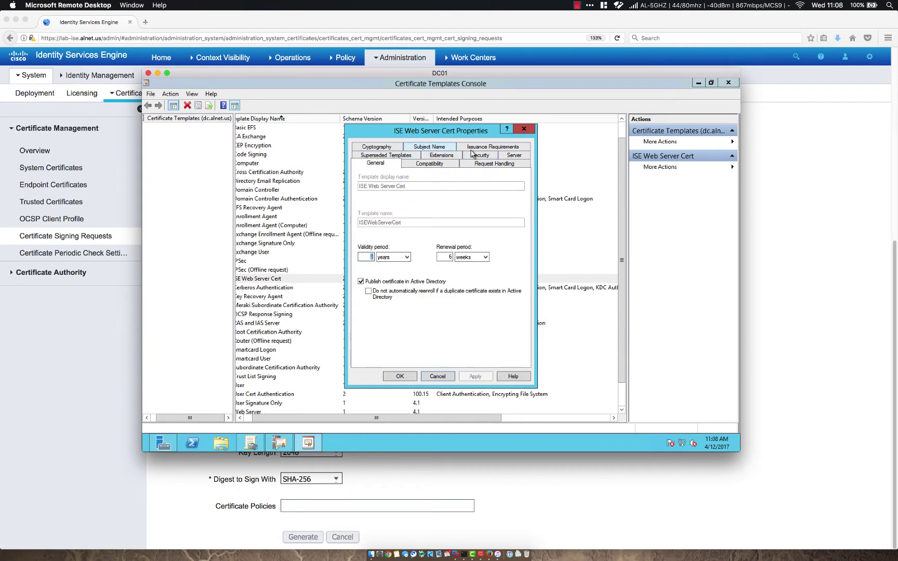
click(452, 147)
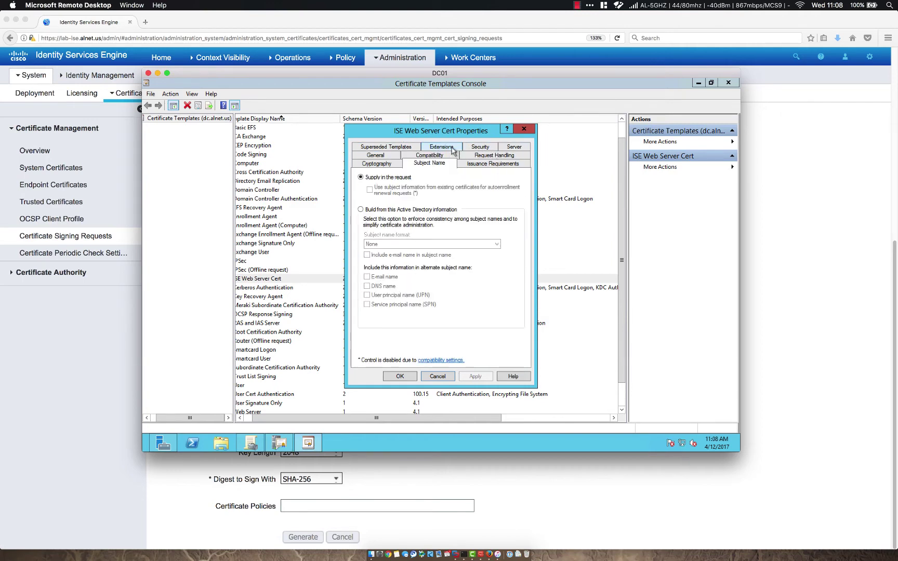
click(383, 155)
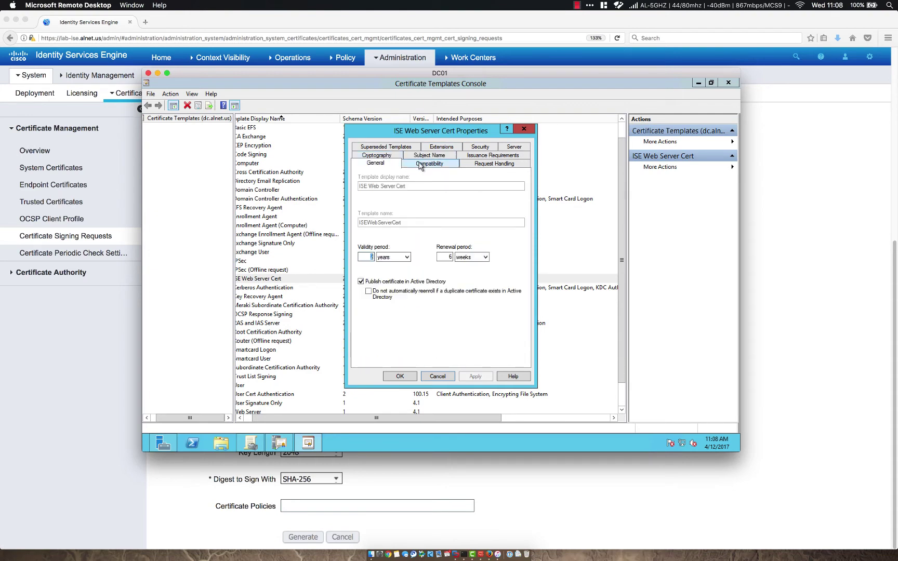
click(387, 156)
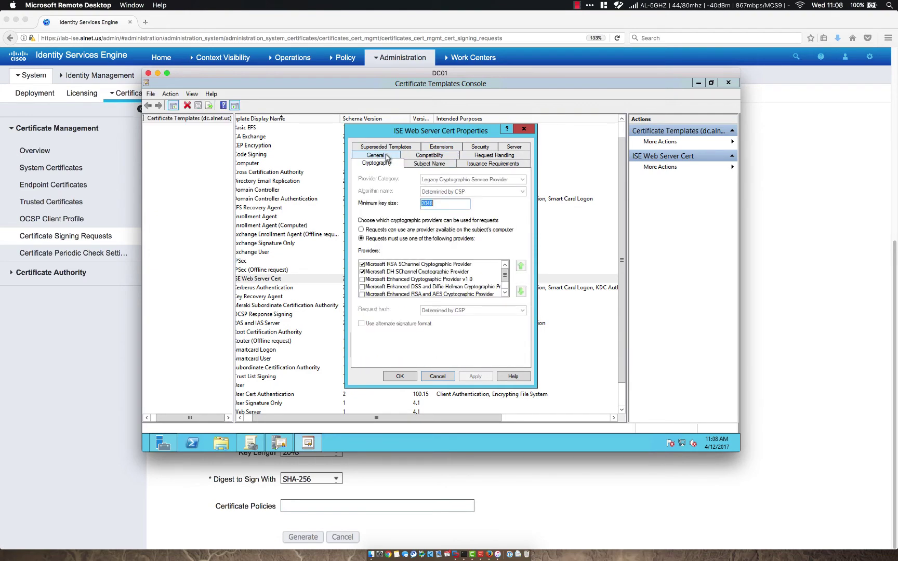
click(491, 158)
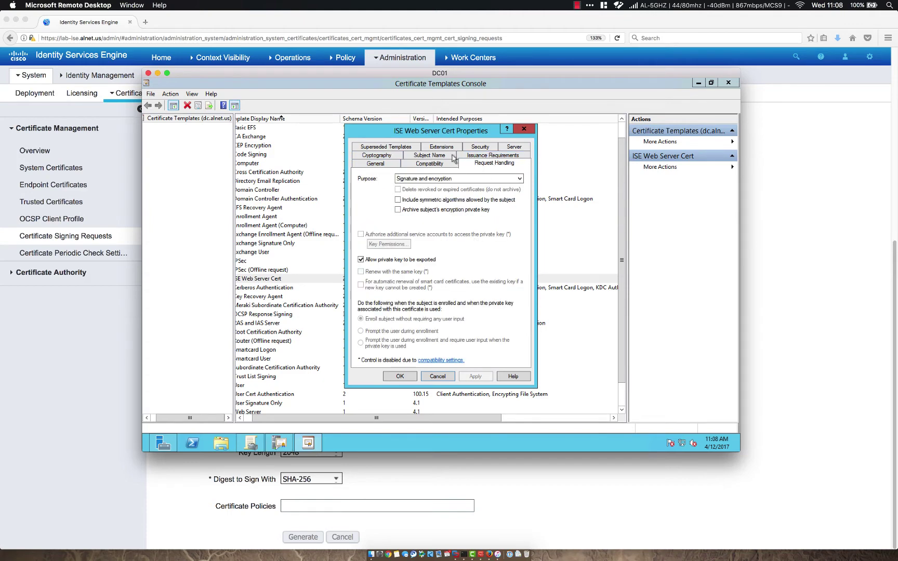
click(430, 147)
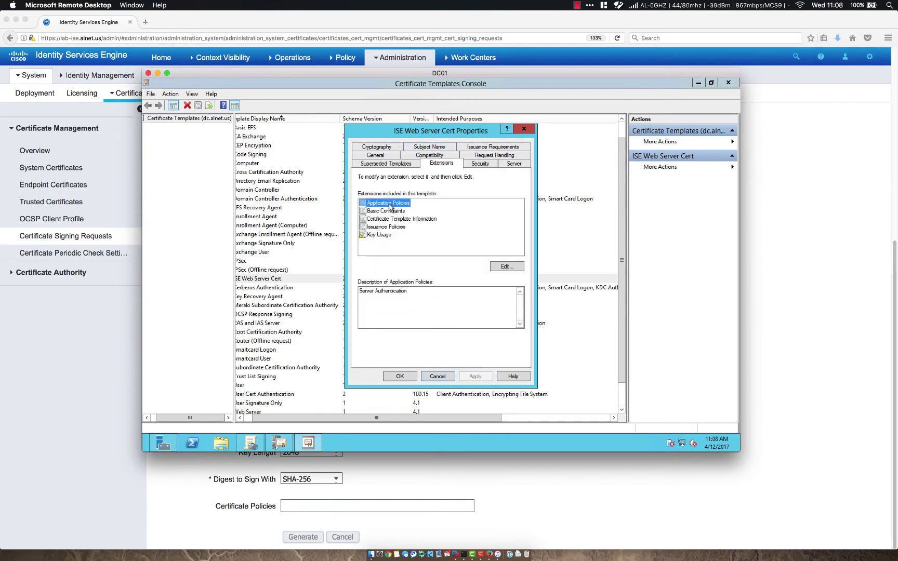
Step: Inspect the Server Authentication application policy without adding any, then cancel the properties
click(379, 291)
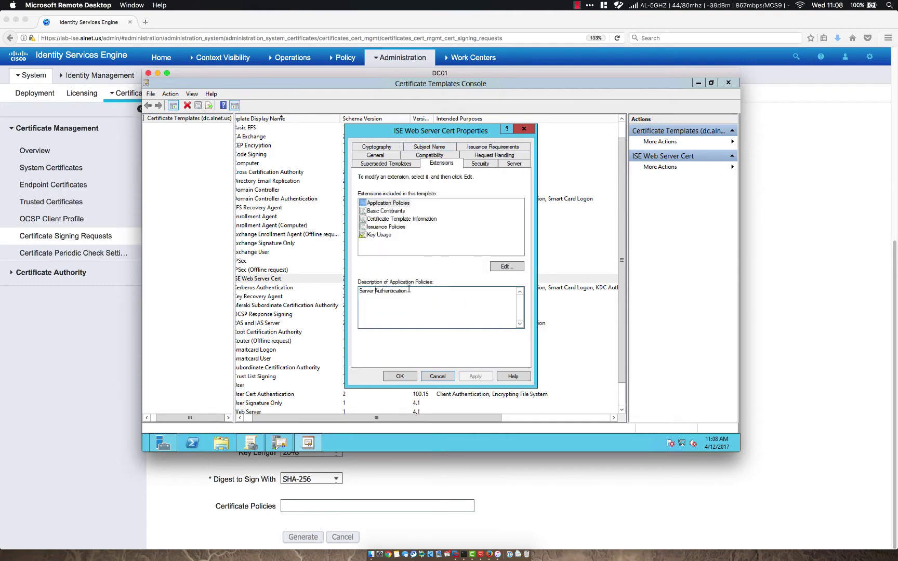
key(ctrl+a)
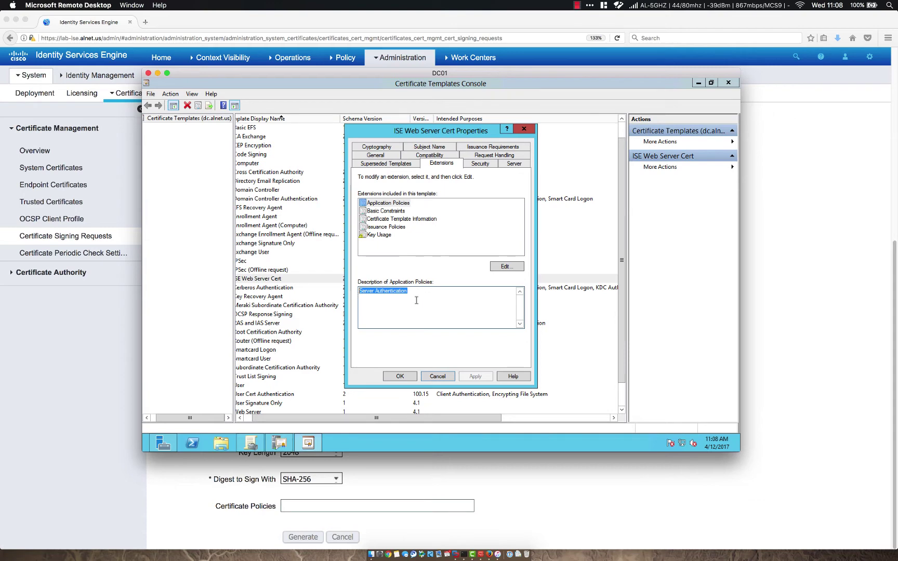
click(507, 266)
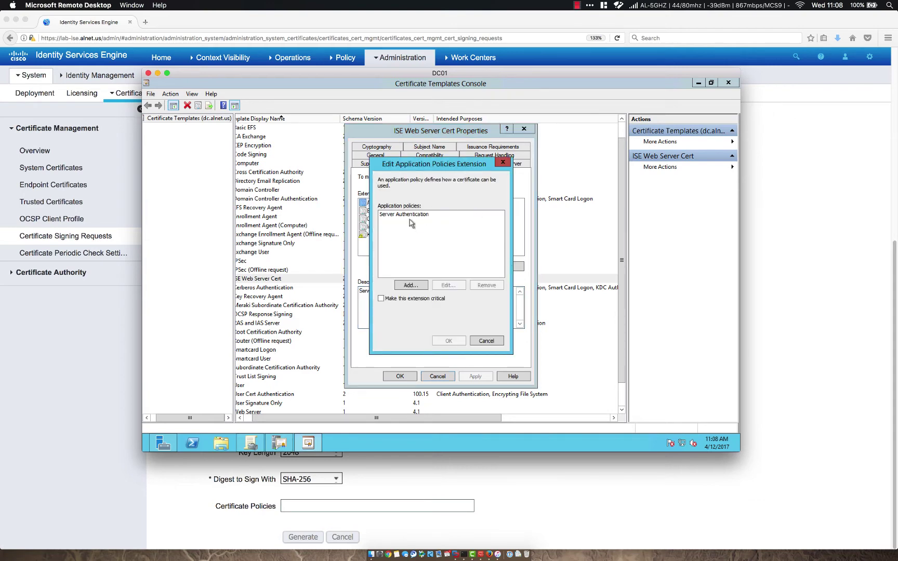
click(411, 285)
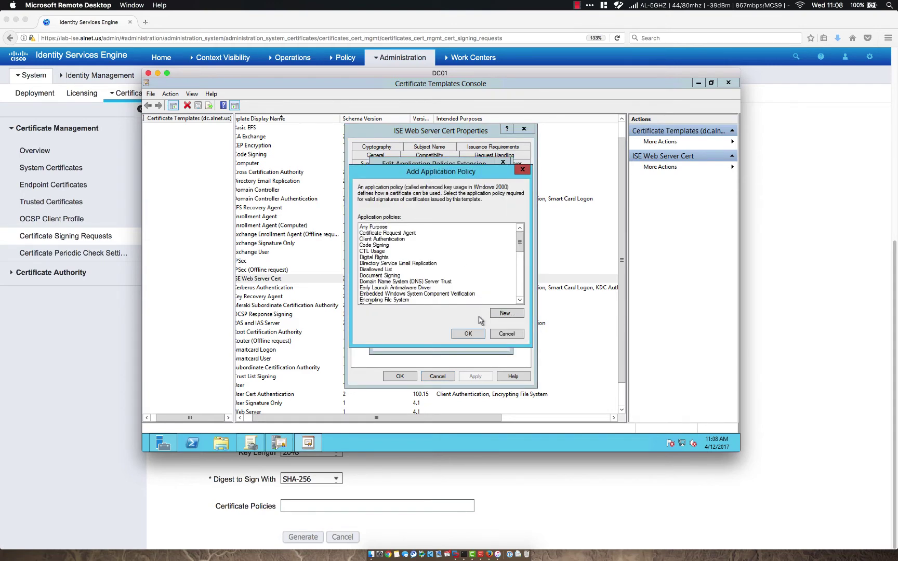
click(506, 334)
click(485, 340)
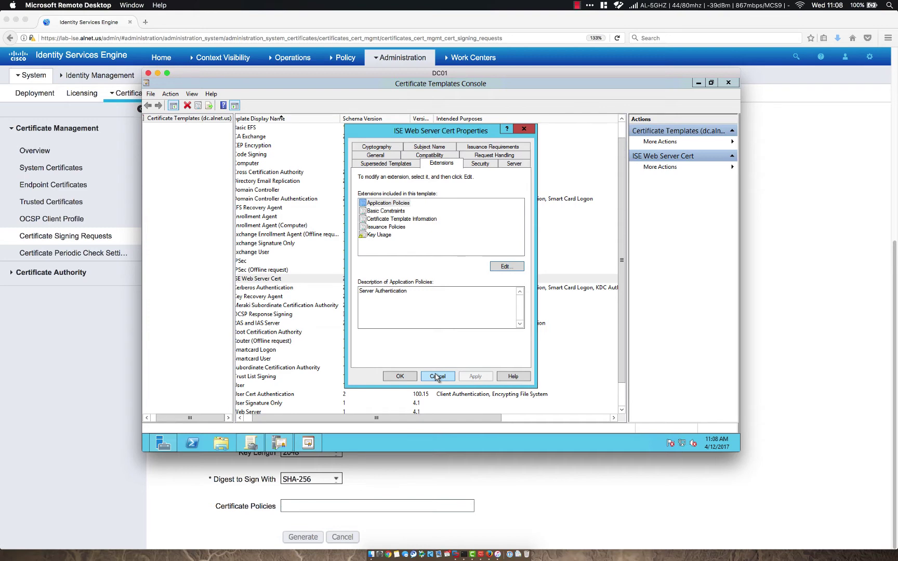
click(437, 377)
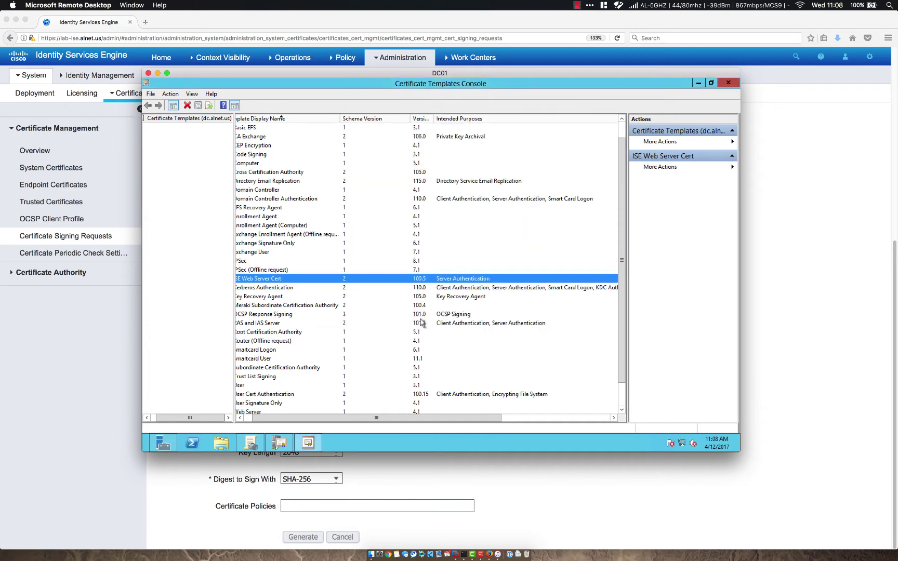
Step: Close the templates console and confirm ISE Web Server Cert is among the CA's issued templates
scroll(286, 283, up, 1)
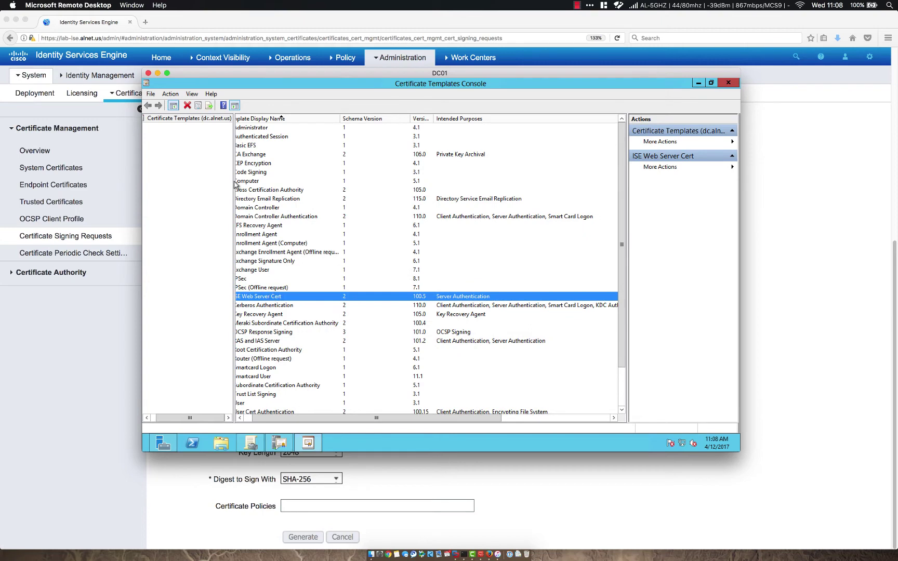
click(729, 82)
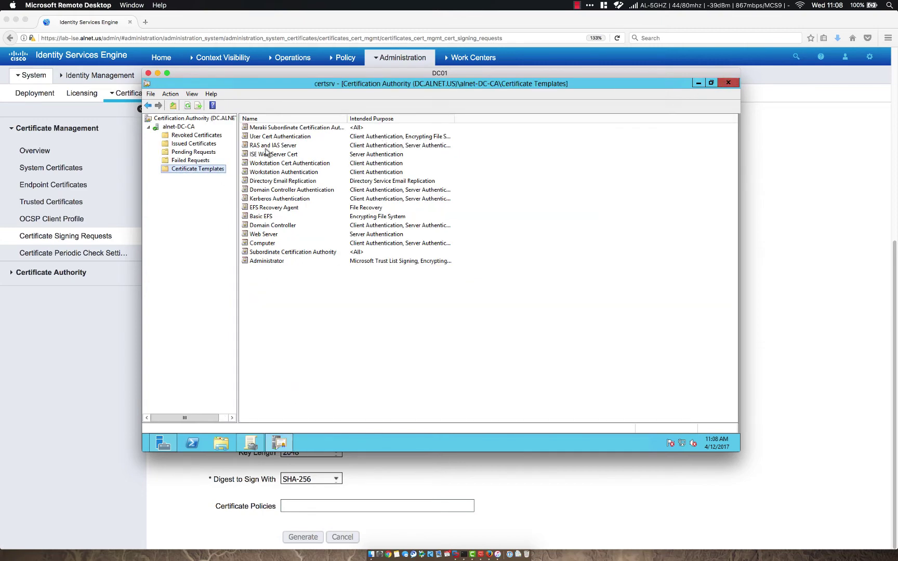
right_click(204, 172)
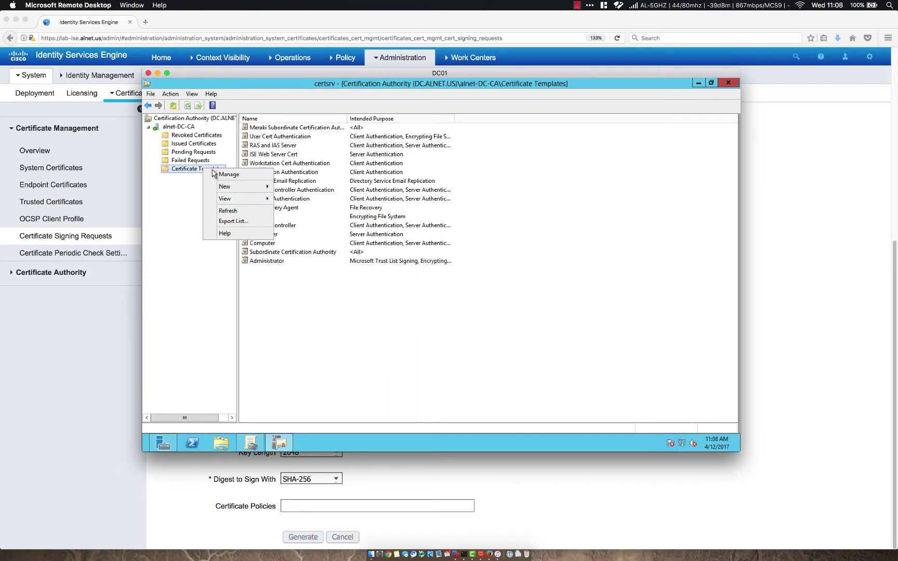
mouse_move(239, 186)
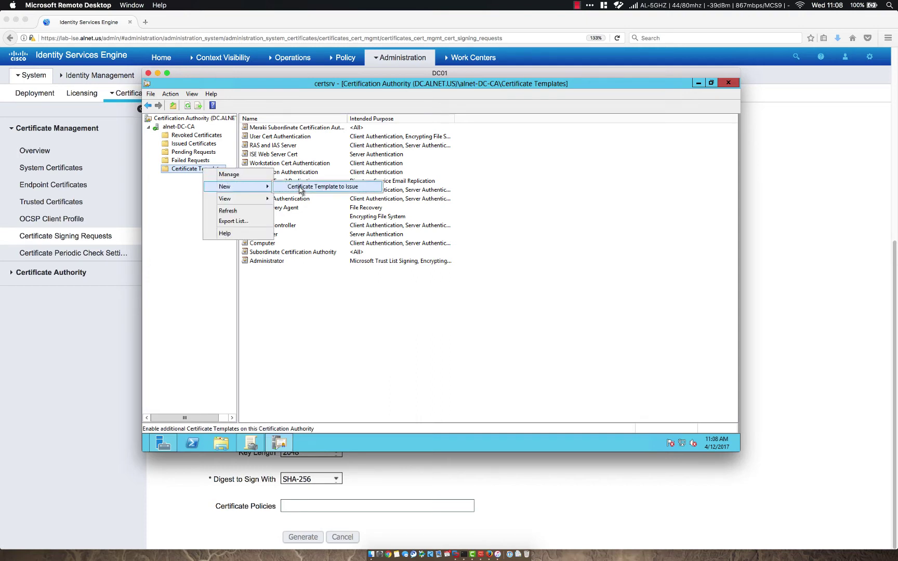
click(309, 295)
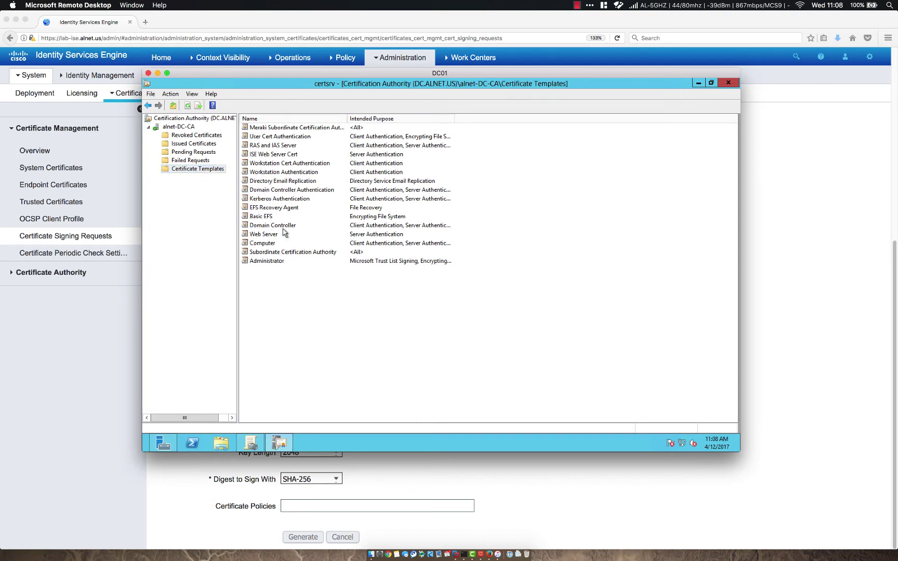
click(278, 156)
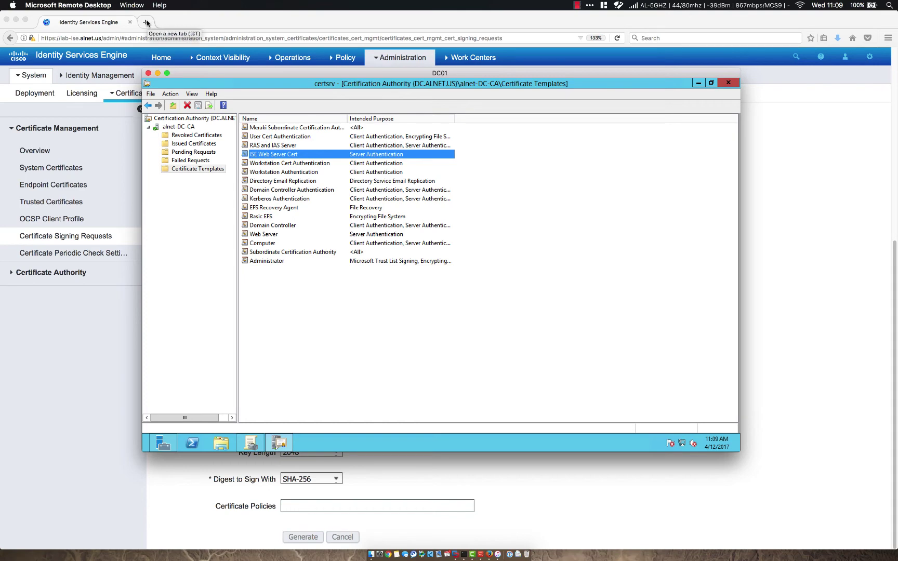
click(147, 22)
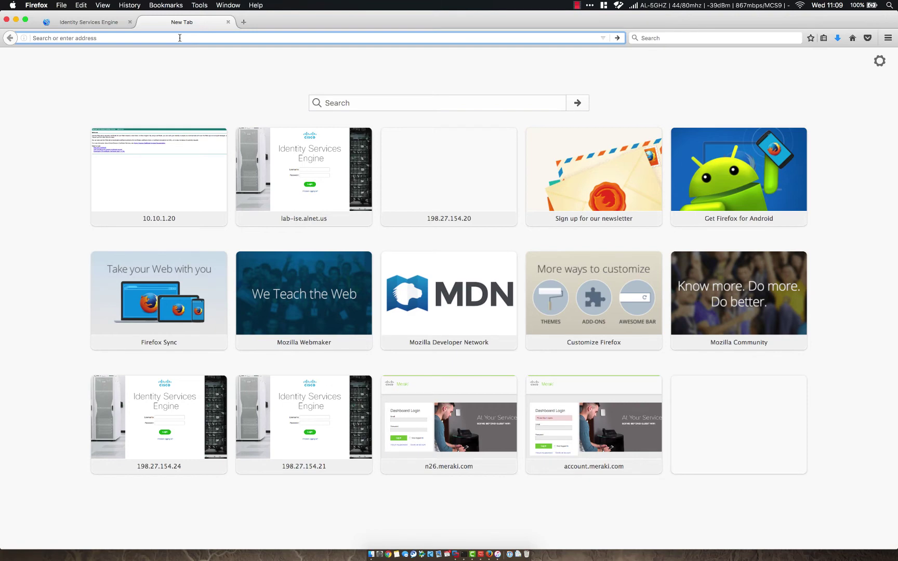
Step: Load 10.10.1.20/certsrv and sign in with the account password, declining to save the login
text(10.10.1.20)
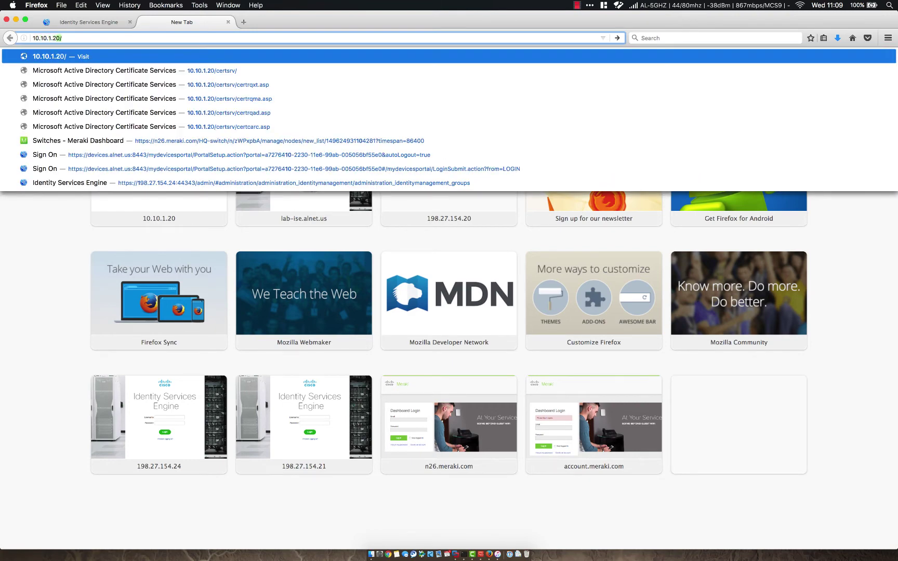
text(/certsrv)
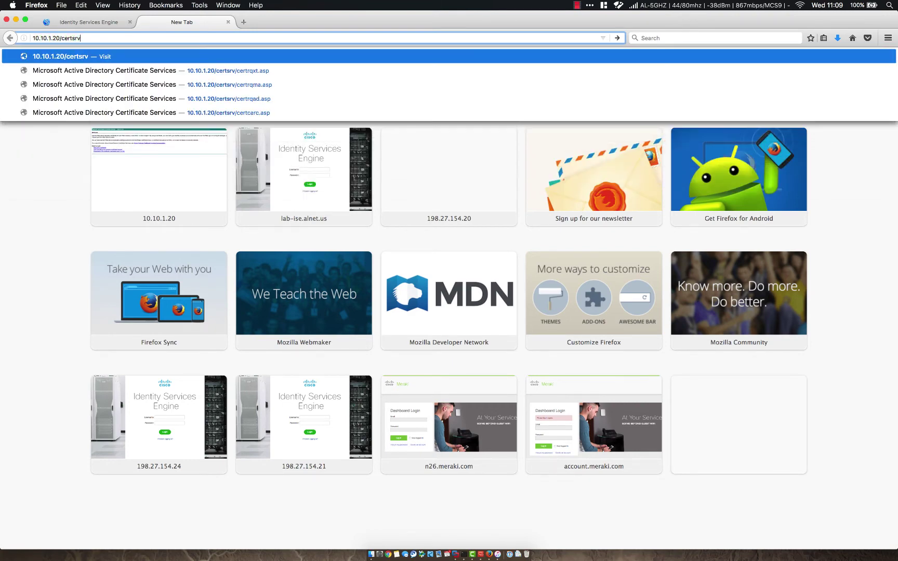
key(Return)
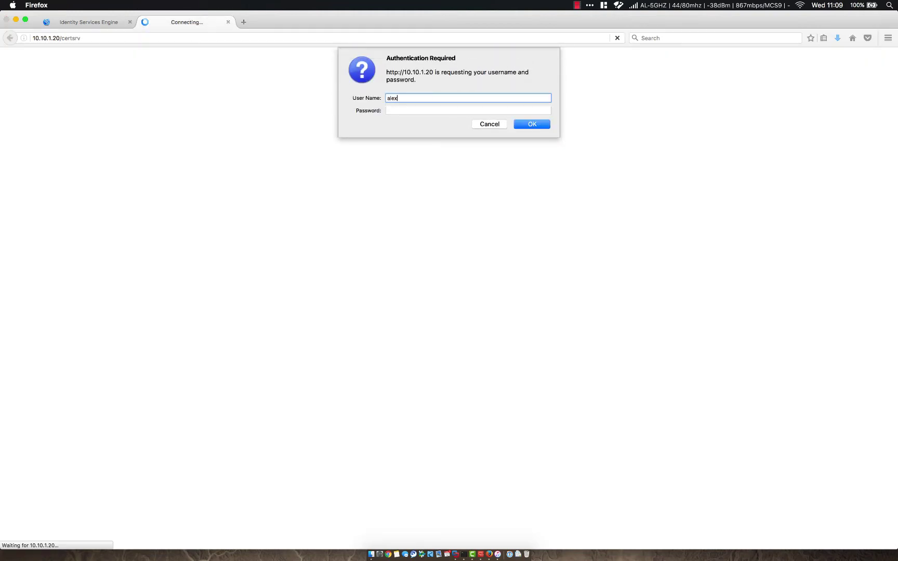
key(Tab)
text(**********)
key(Return)
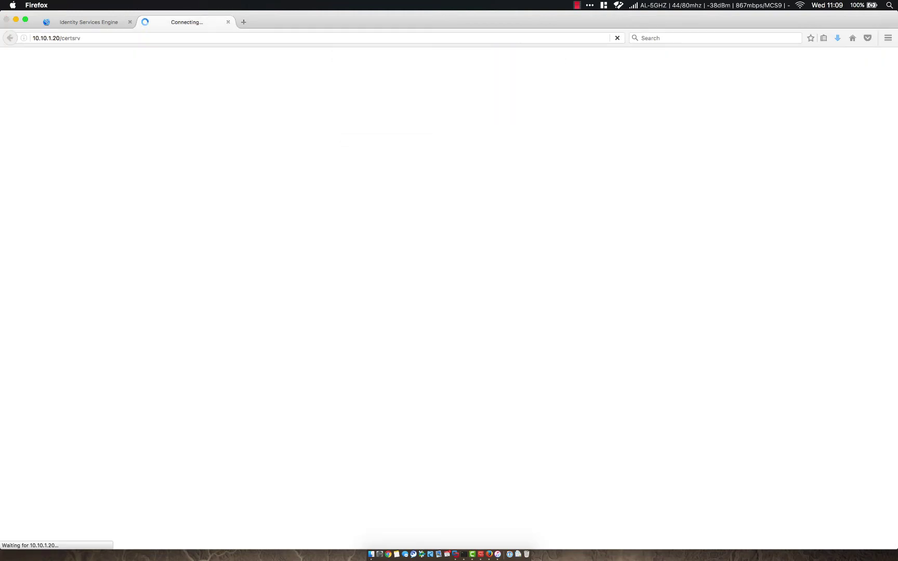
click(185, 56)
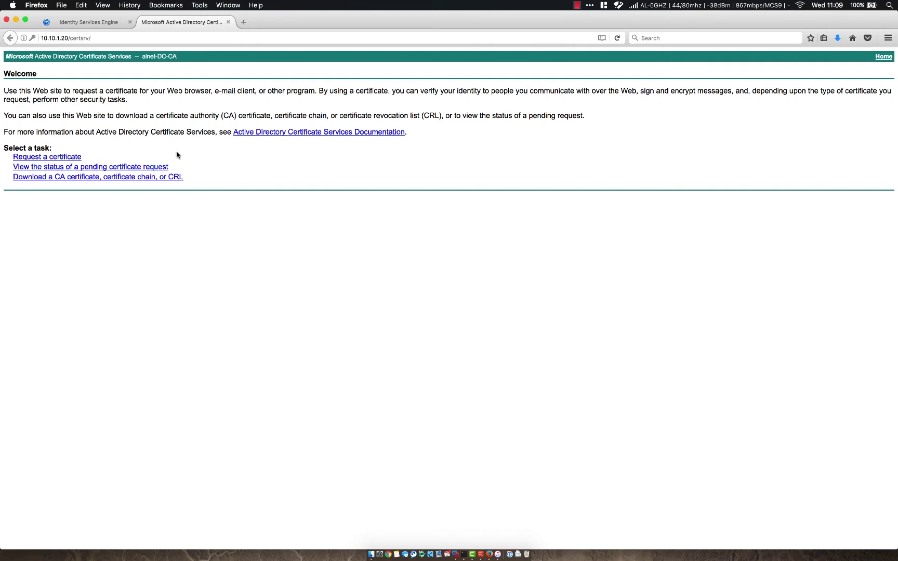
Step: Open the base-64 CMC/PKCS #10 request submission page and pick the ISE Web Server Cert template
click(60, 160)
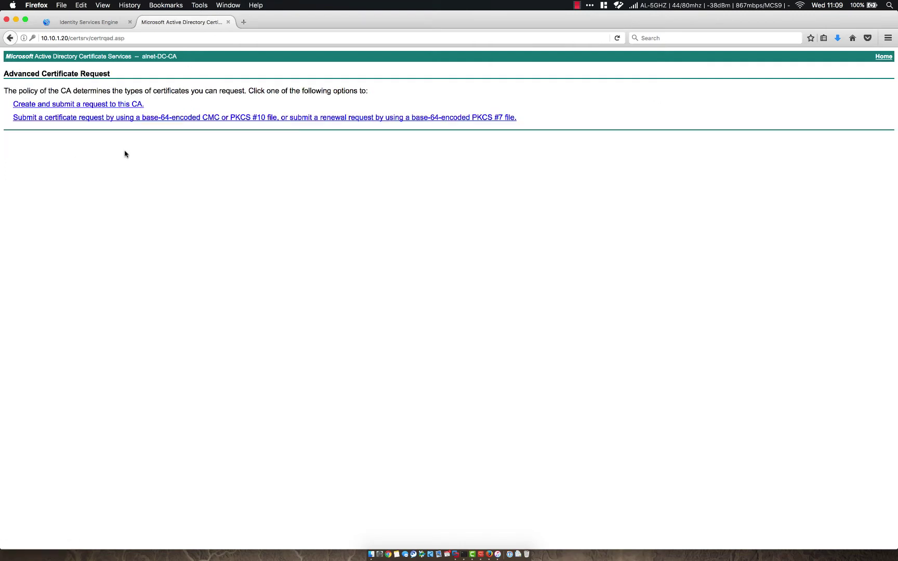
click(104, 119)
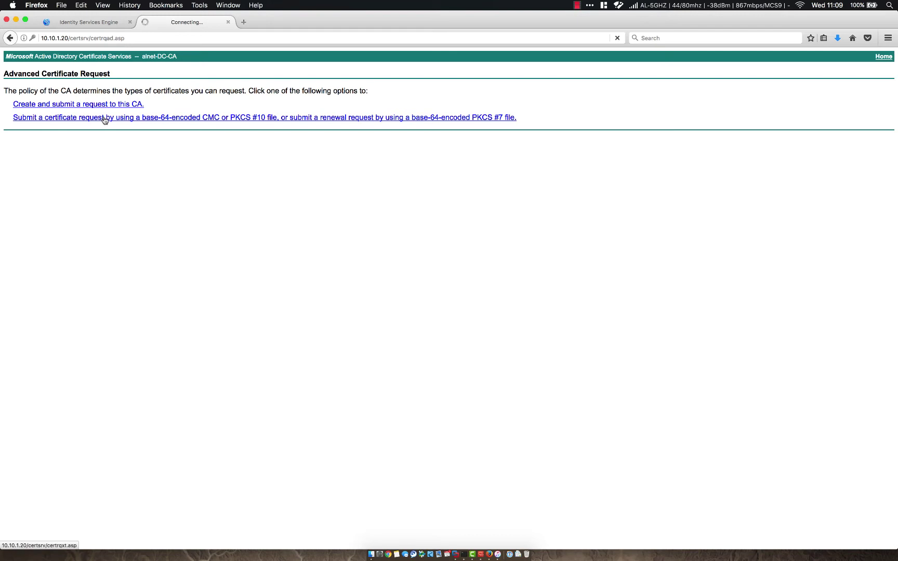
click(113, 120)
click(152, 186)
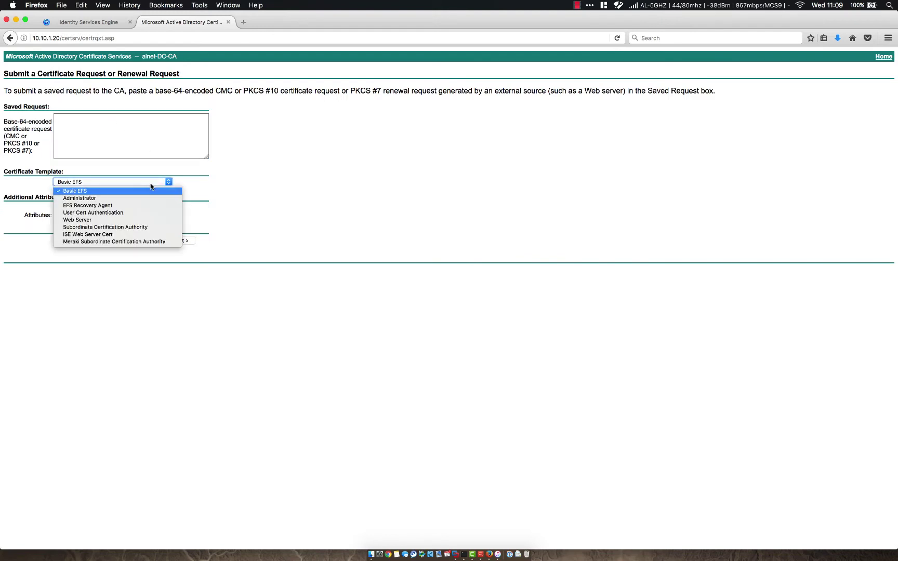
click(109, 232)
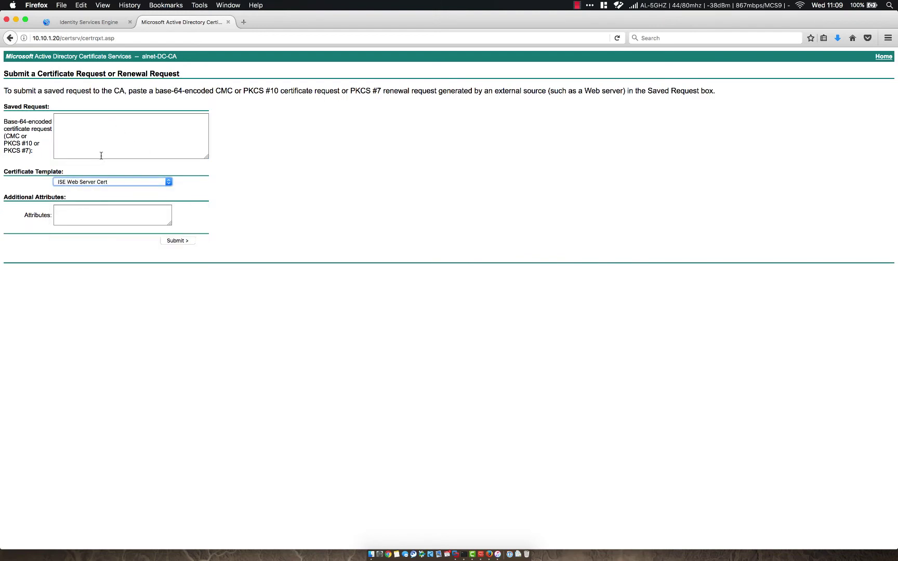
click(101, 155)
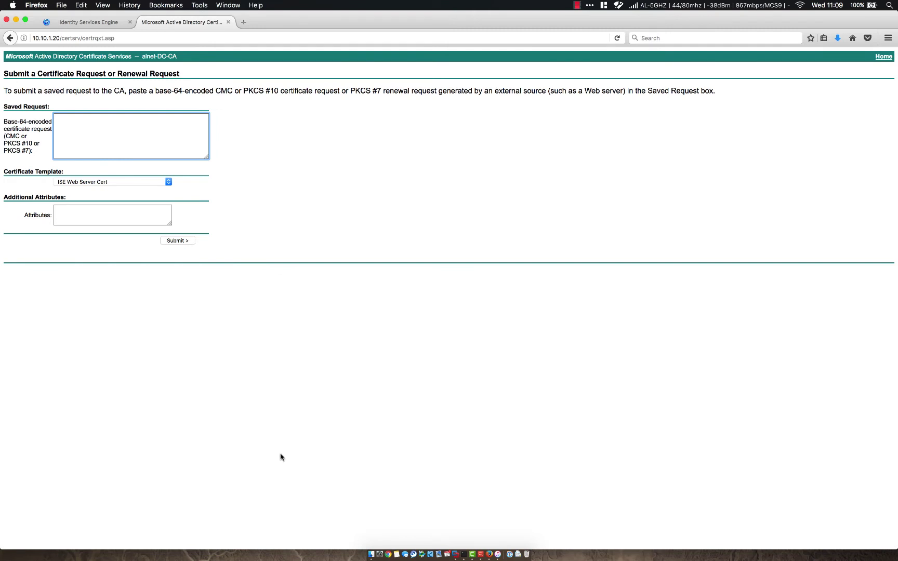
right_click(368, 528)
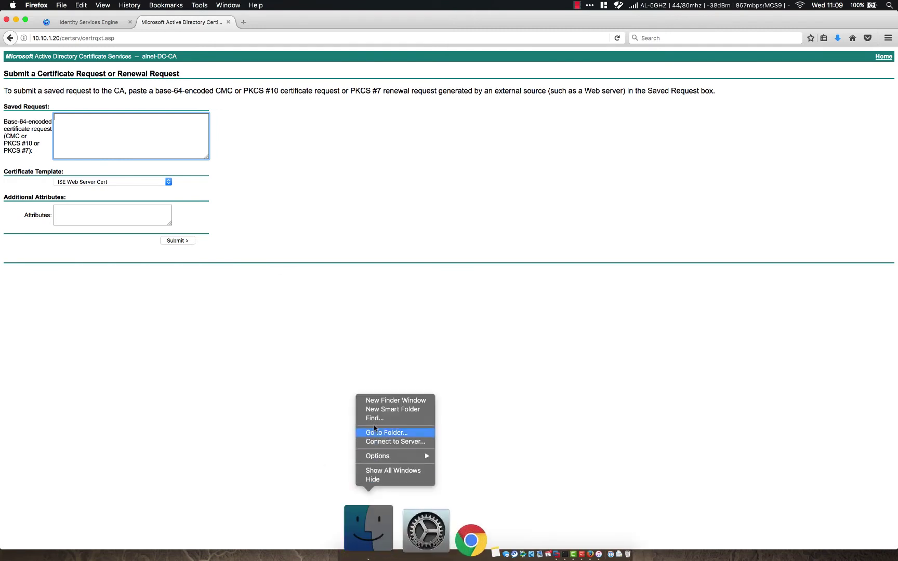
Step: Open labiseMultiUse.pem from Downloads in TextEdit and select all of the request text
click(378, 405)
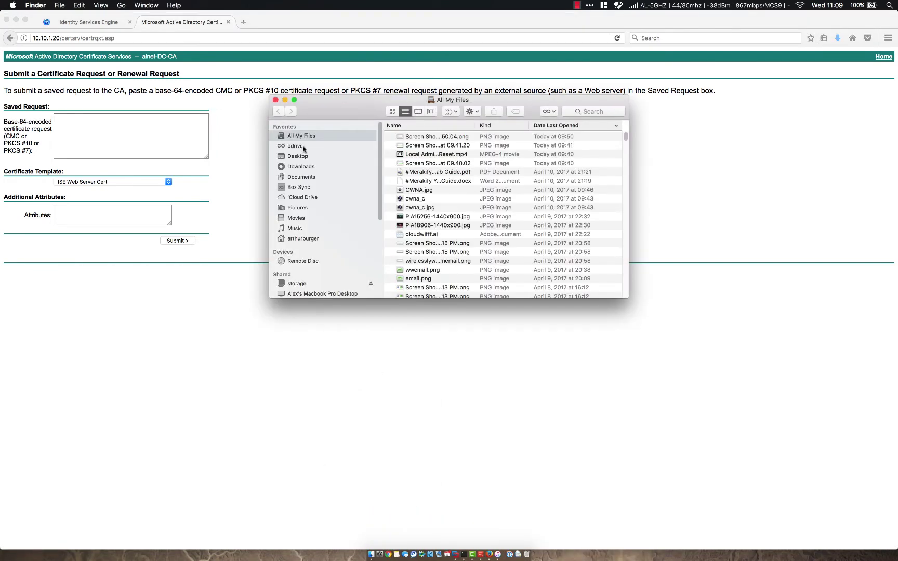
click(300, 167)
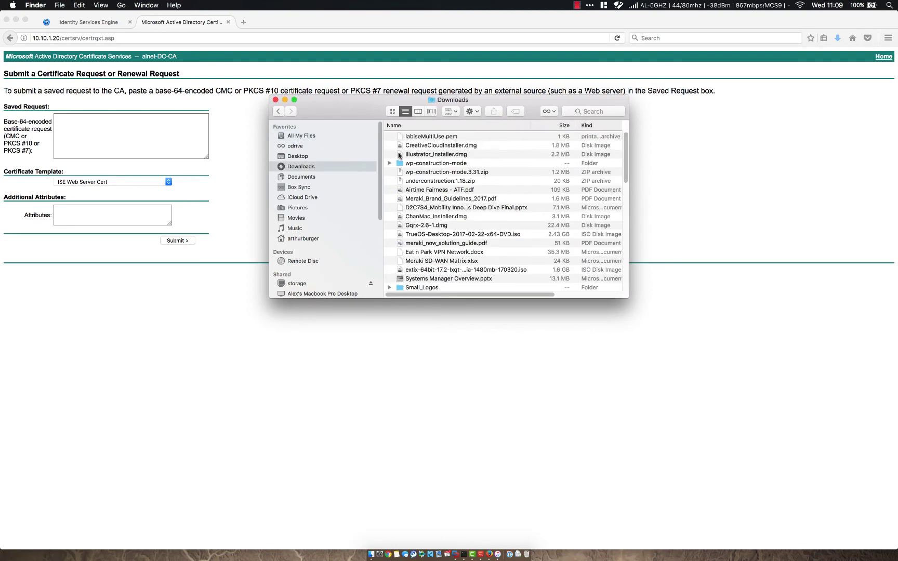
right_click(430, 137)
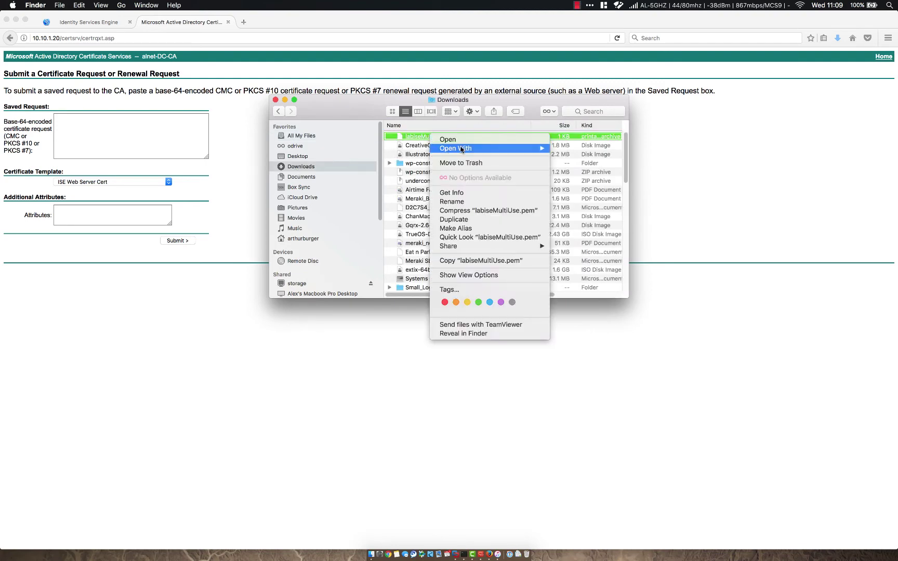
mouse_move(464, 150)
click(570, 173)
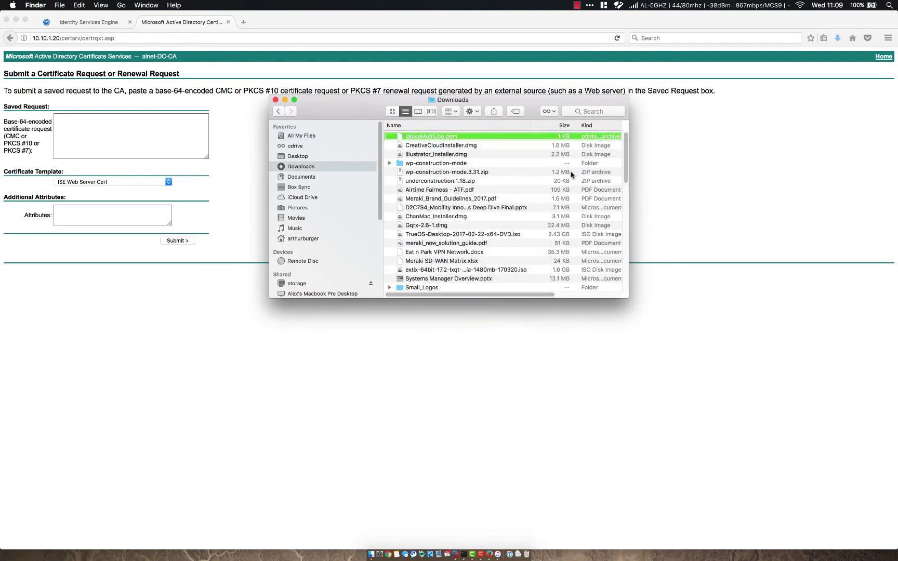
scroll(456, 196, down, 10)
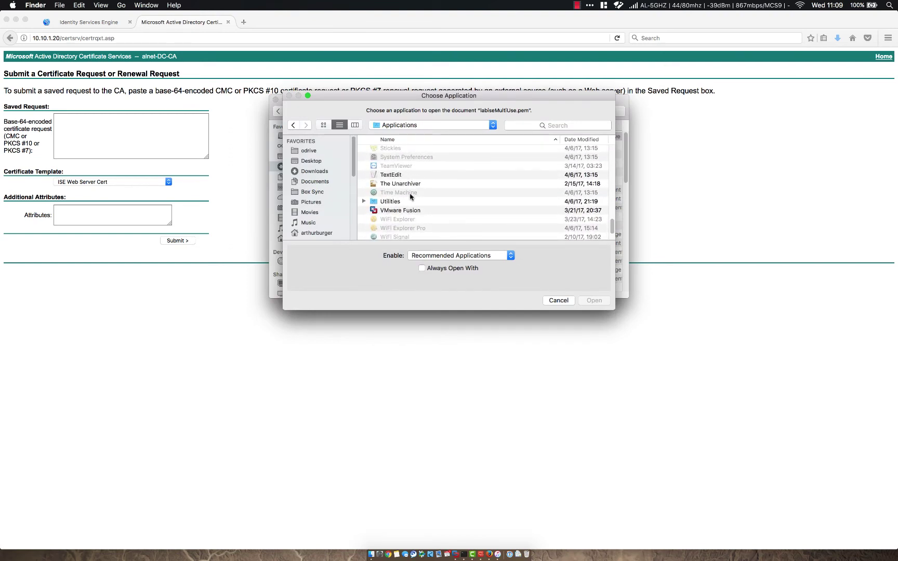
scroll(405, 187, down, 2)
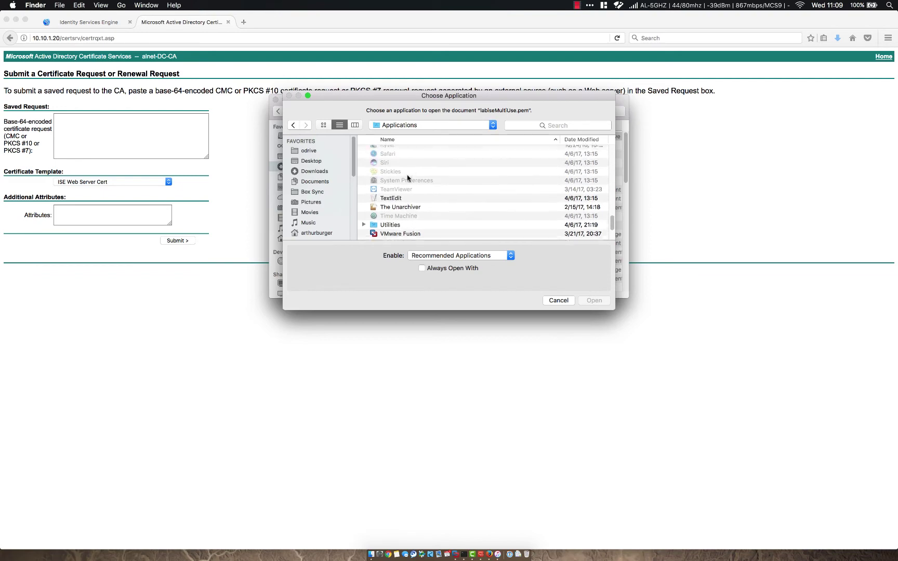
scroll(407, 177, up, 2)
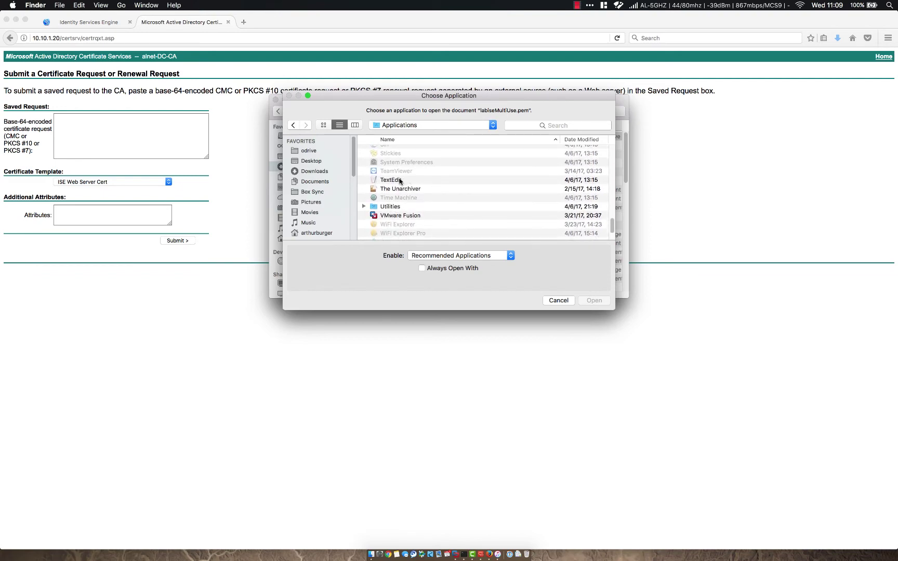
click(397, 180)
click(593, 300)
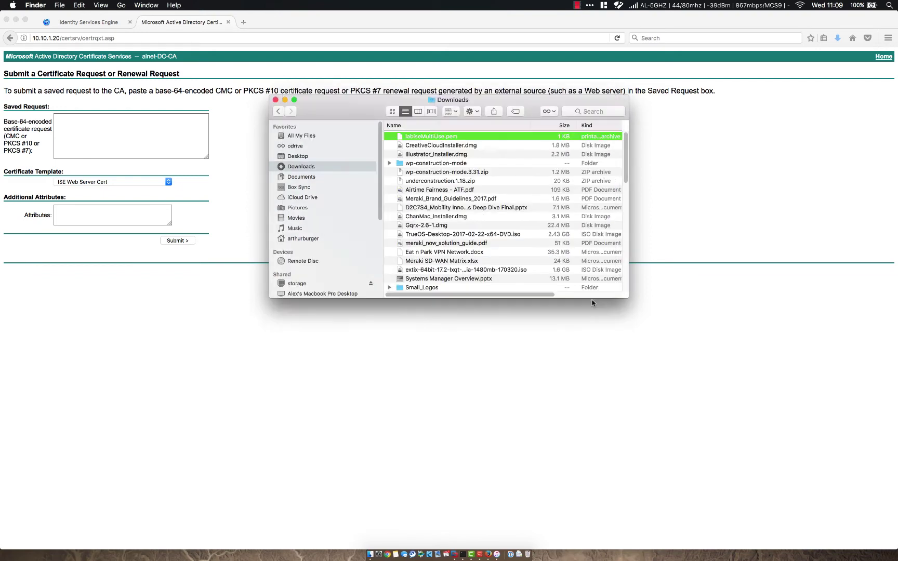
drag(334, 138, 202, 23)
Step: Paste the request into the Saved Request box, submit it, and save the issued certnew.cer
click(129, 121)
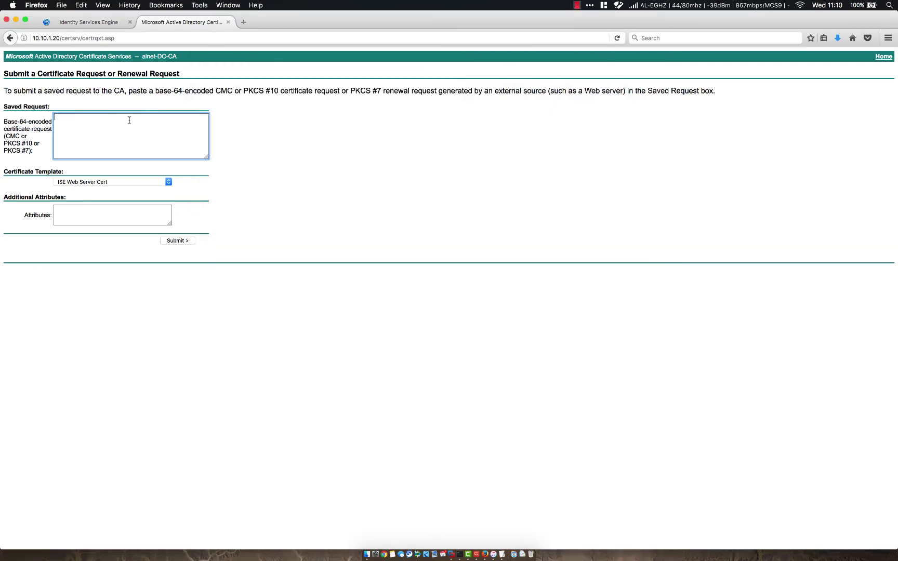
text(-----BEGIN CERTIFICATE REQUEST----- MIIDNzCCAh8CAQAwaDEZMBcGA1UEAxMQbGFiLWlzZS5hbG5ldC51czELMAkGA1UE CxMCSVQxDjAMBgNVBAoTBUFMTkVUMRQwEgYDVQQHEwtDYXN0bGUgUm9jazELMAkG A1UECBMCQ08xCzAJBgNVBAYTAlVTMIIBIjANBgkqhkiG9w0BAQEFAAOCAQ8AMIIB CgKCAQEApt60kdUCgAI/CDqlzhag0hPbd0ViFDvPB74IMlZa865N4XcpEGZUhxQe Et6MJkhTtZA/9ogOG05h0TTo3RoItK5PUpFYHI11uIb97JdxLFsOvqlfY3kVvTic vXpCtWwROfBv+zhvGJrXlsoDwps8mxdcvd24SNugsVZz9HcMciIlZzgomTAich4c bjWR5X34UkjLGQfrhGtLbm0rSuLeAQh2InzHrEml5D0BXCoKjDVFlt5AjRWP1daZ Rp2pTcENwc0P/EV1HWP61QPhglkZ7fjzqQtswUgmKZtSxWJTNhj78AWoqNtXVY5l Hvv2phmWEUIOOGEiJtwb+0wx8G4cdQIDAQABoIGJMIGGBgkqhkiG9w0BCQ4xeTB3 MCEGA1UdEQQaMBiHBAoKASSCEGxhYi1pc2UuYWxuZXQudXMwCwYDVR0PBAQDAgXg MB0GA1UdDgQWBBTaOaPuXmtLDTJVv++VYBiQr9gHCTATBgNVHSUEDDAKBggrBgEF BQcDATARBglghkgBhvhCAQEEBAMCBkAwDQYJKoZIhvcNAQELBQADggEBAICYsSl/ YLaaGOIeb9TchCxjLX6kxDfcQvlroAbAxkgqtVKggd/zw+yD+x4tb5jsntFu6SRz OW0NkQjxyhE4d3naTTX9eUzA0OIfR6yYDRPJx3DC46+jFnwOE7KgcU5+qXtv7ptJ csXUypBNLp3R1aZHONb82EKhCStaZv+13s9xsorTXVBmamIFAHBHaUbAcIdj1xf7 GiCLw4HoBOG3rdtYulATzw46AmPjZqJ/DyrROVsHQFh8u4r0vZuGneB2HI8K858P 0FjP/JV2yrDPbzXk60UsFK/MY3HRF04P7ZEBY5NcqI73z35Vb8kSfkA/51UX7yaH a3Ku96RLRVYOwAo= -----END CERTIFICATE REQUEST-----)
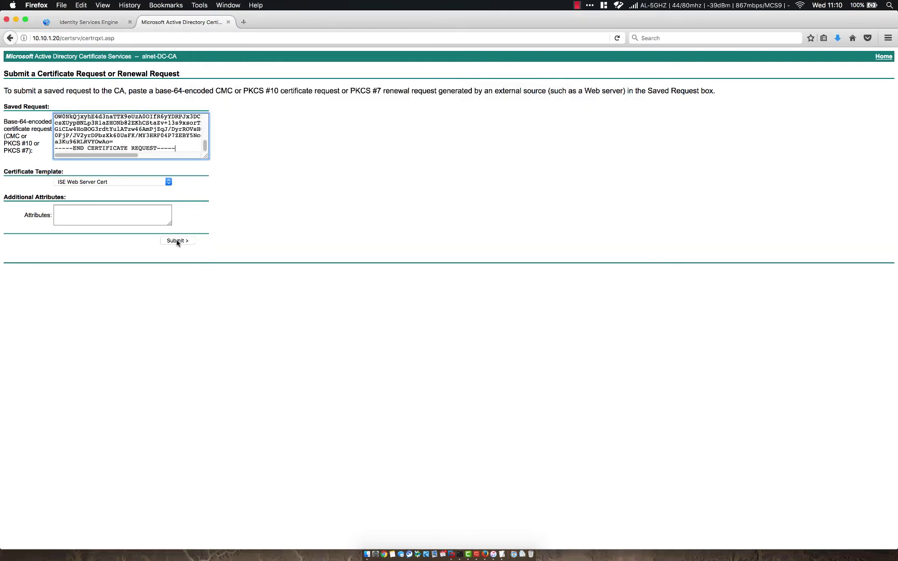
click(178, 241)
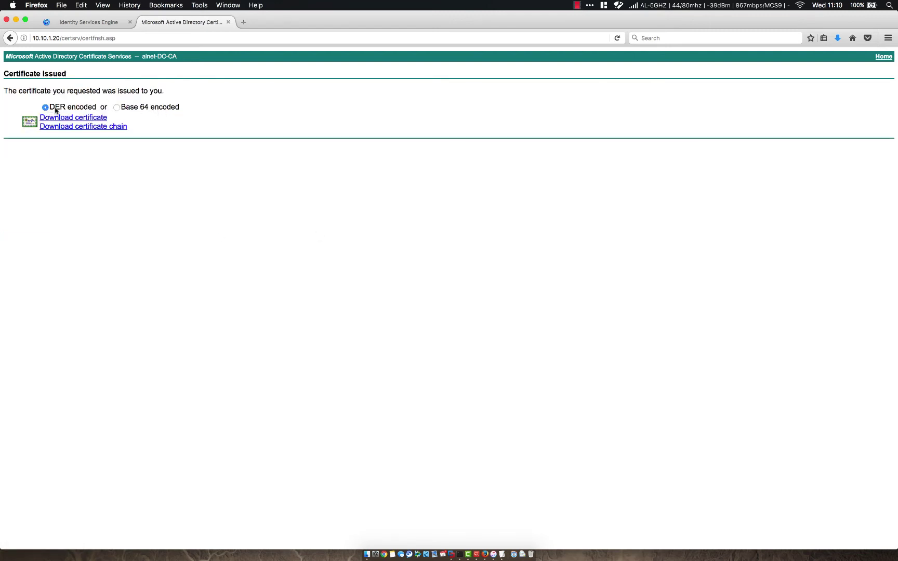
click(88, 120)
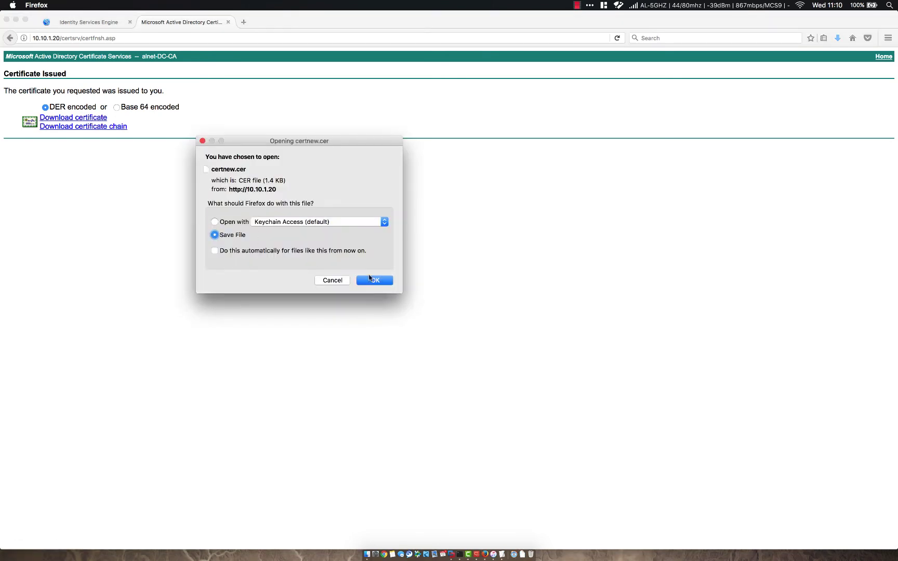
click(375, 280)
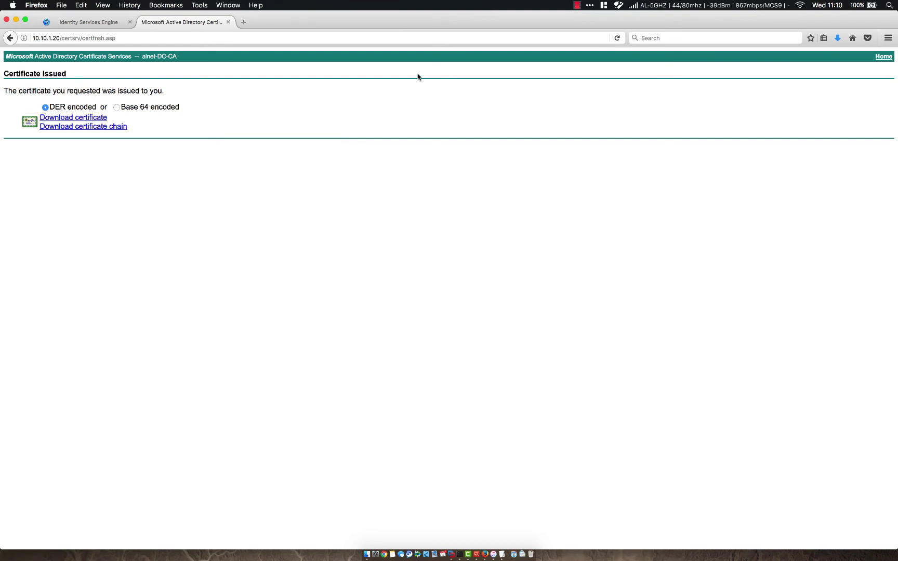
Step: Download the alnet-DC-CA certificate as certnew(1).cer, confirm it in Downloads, and return to ISE
click(881, 57)
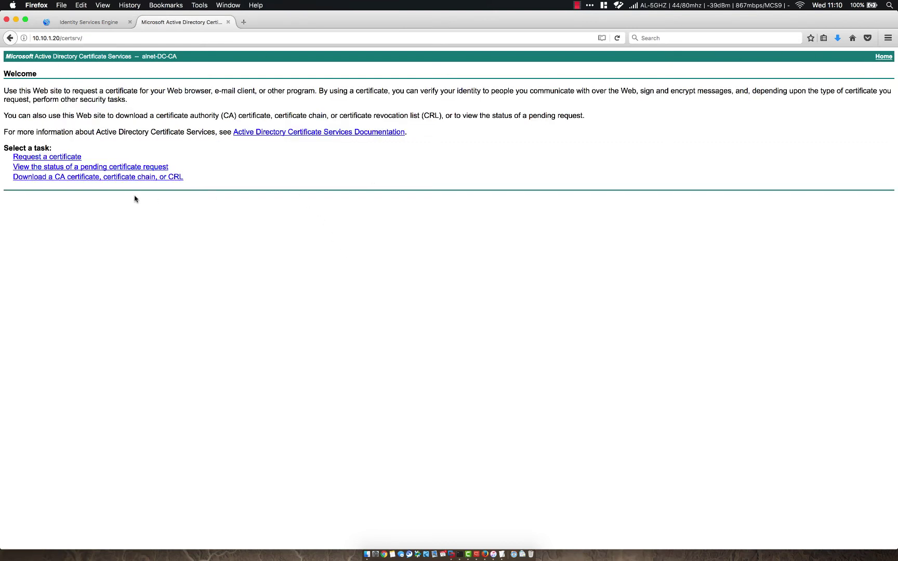
click(56, 179)
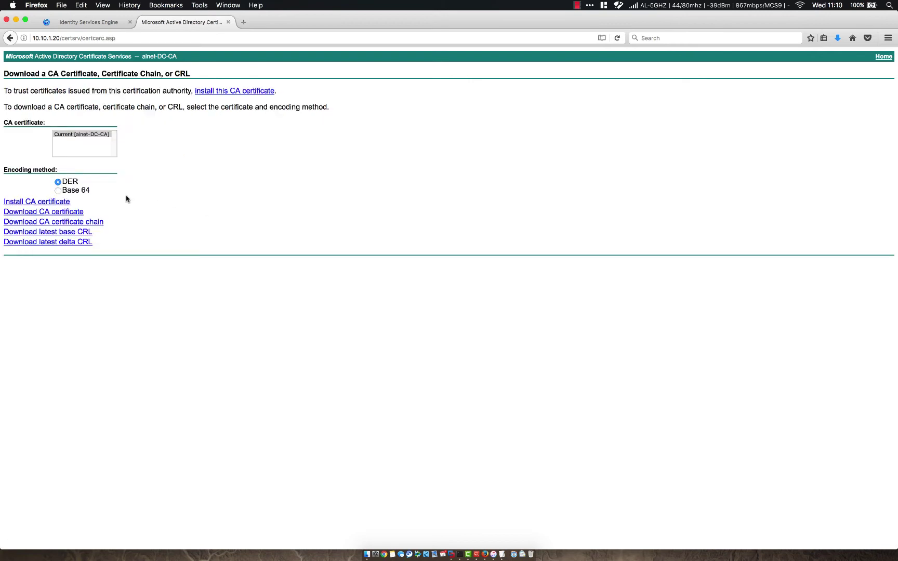
click(61, 214)
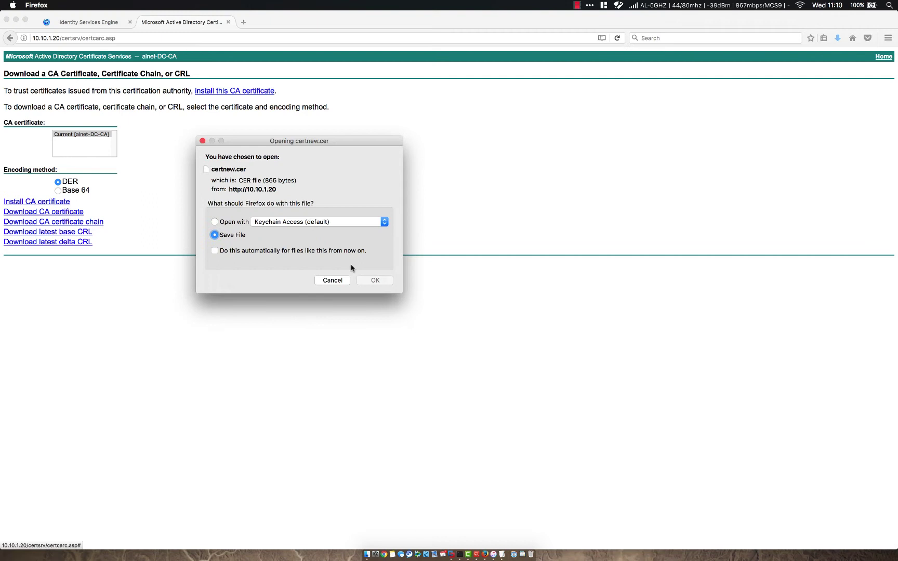
click(374, 281)
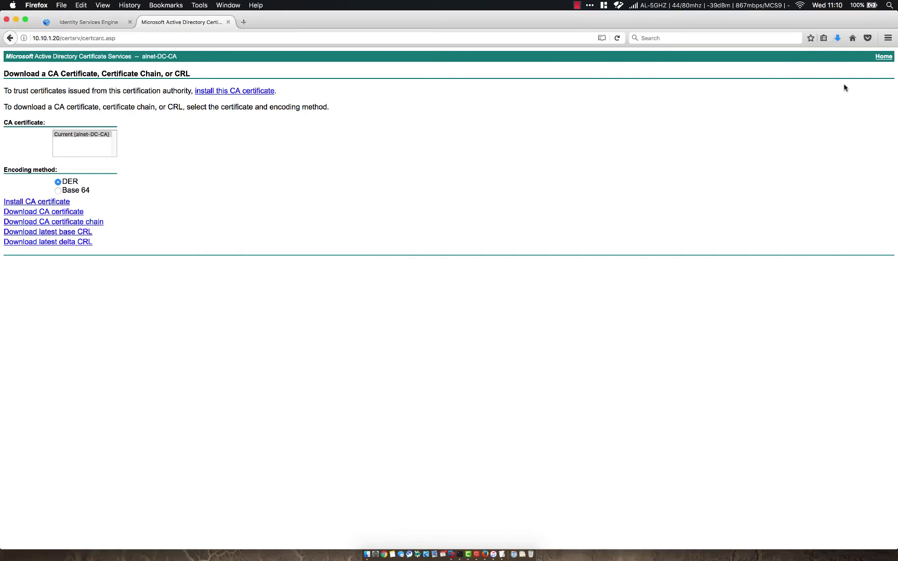
click(837, 38)
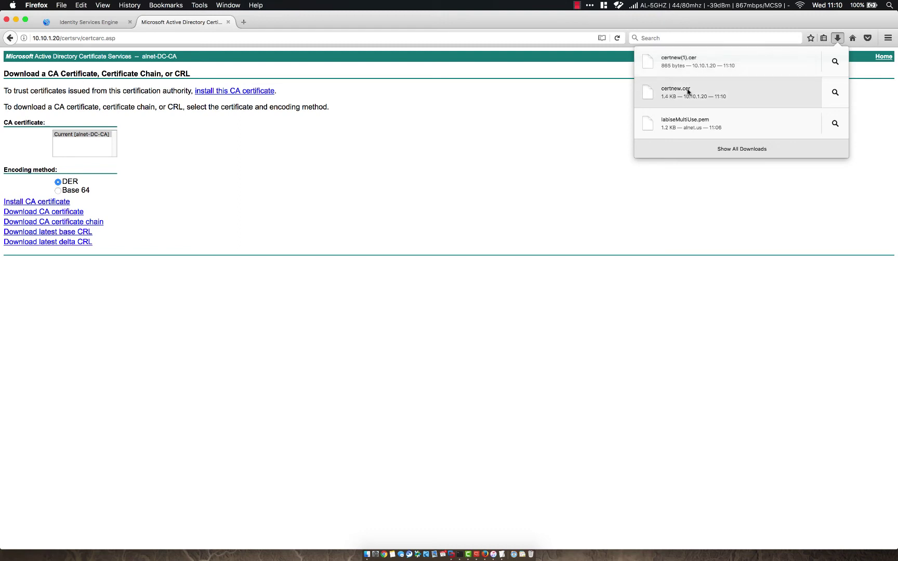
click(588, 115)
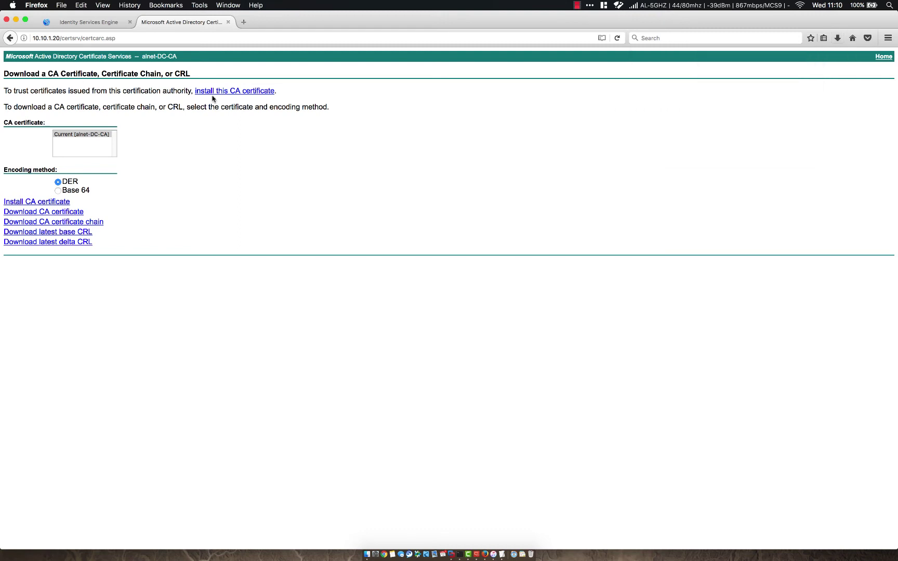
click(89, 24)
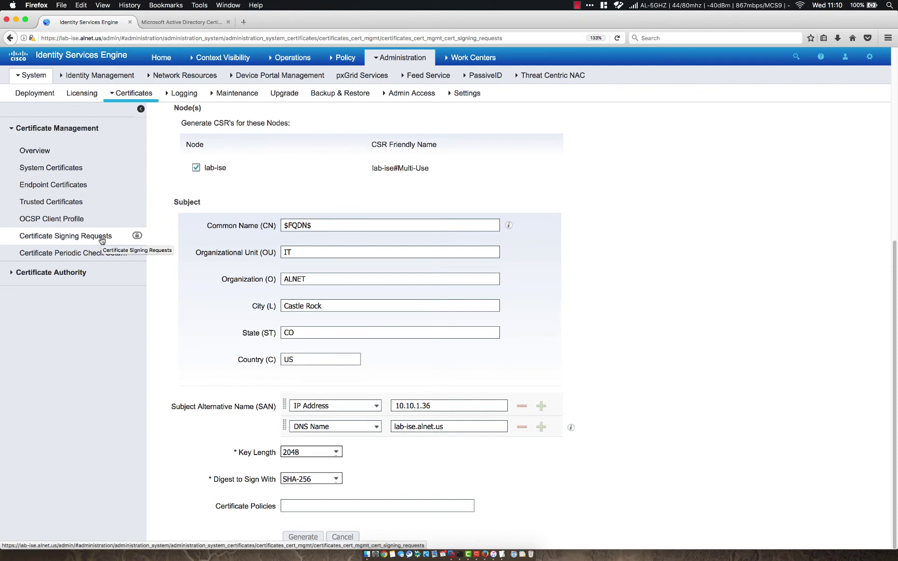
Step: Start a trusted certificate import and choose certnew(1).cer from Downloads
click(66, 204)
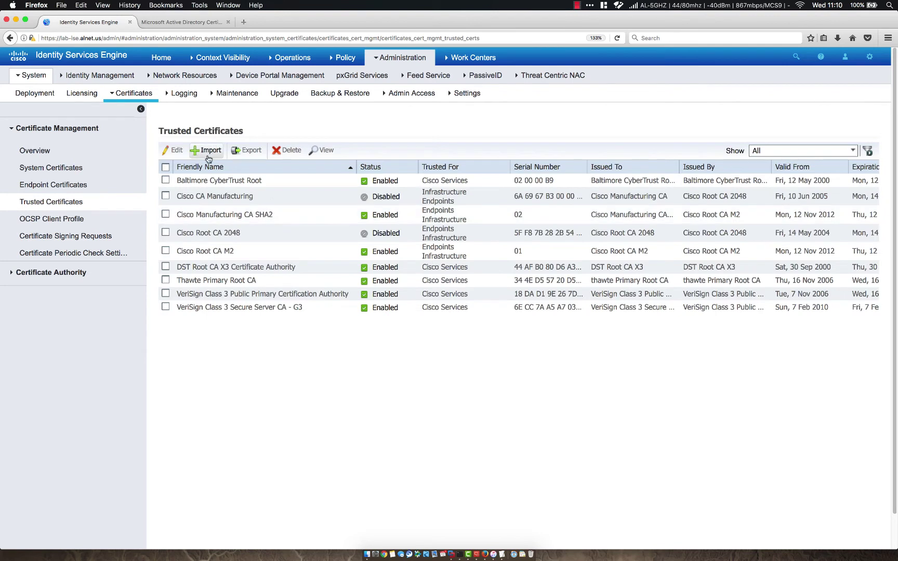
click(208, 154)
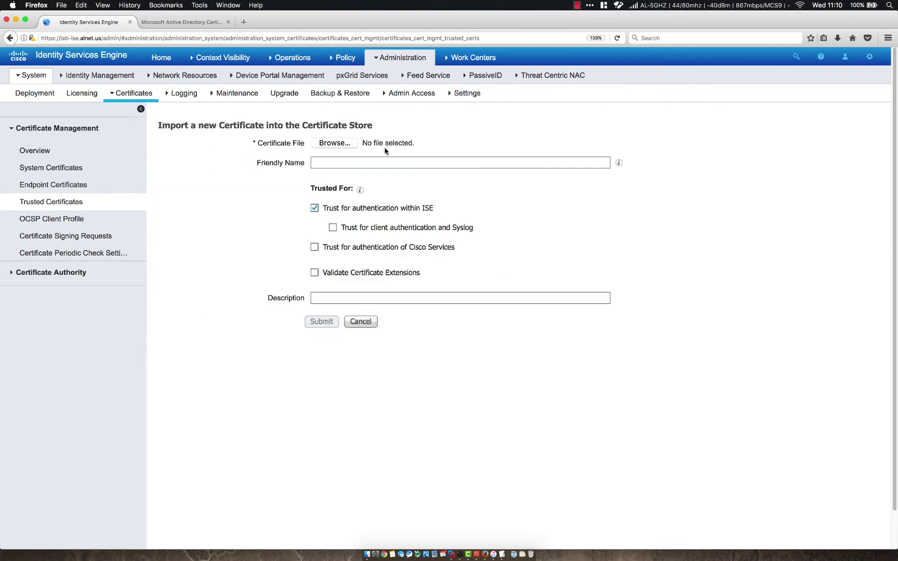
click(342, 143)
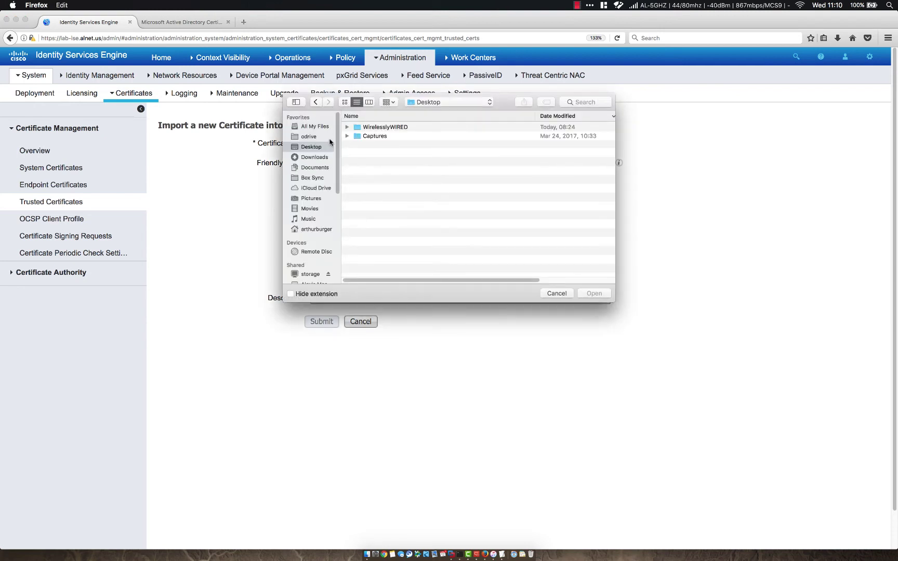
click(314, 157)
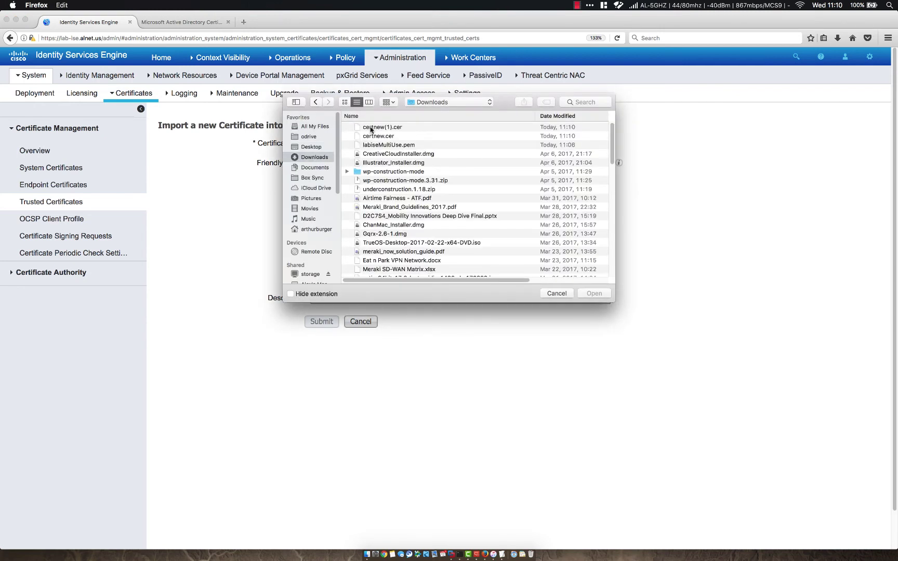
double_click(371, 128)
Step: Name it ALNET-DC-CA, keep it trusted only for authentication within ISE, and submit
click(399, 161)
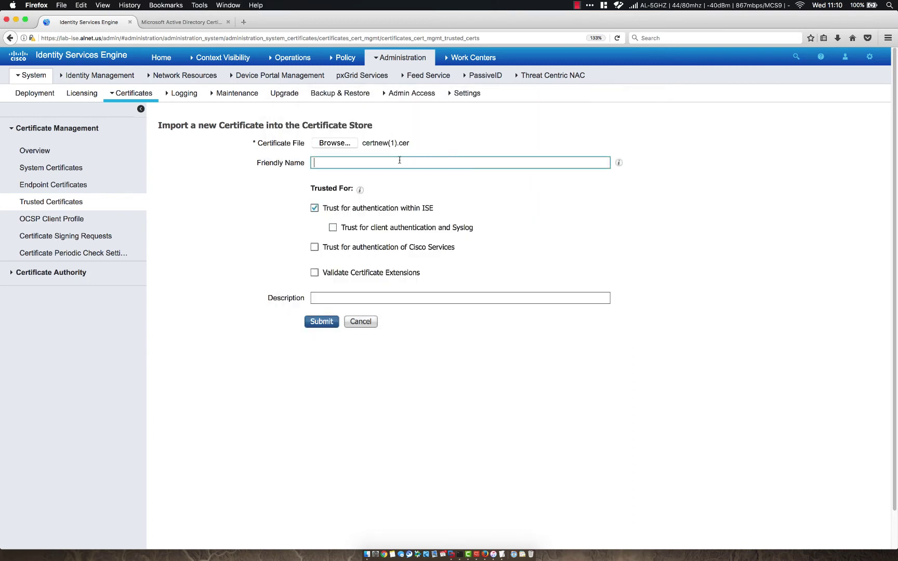
text(ALNET-DC-CA)
click(285, 260)
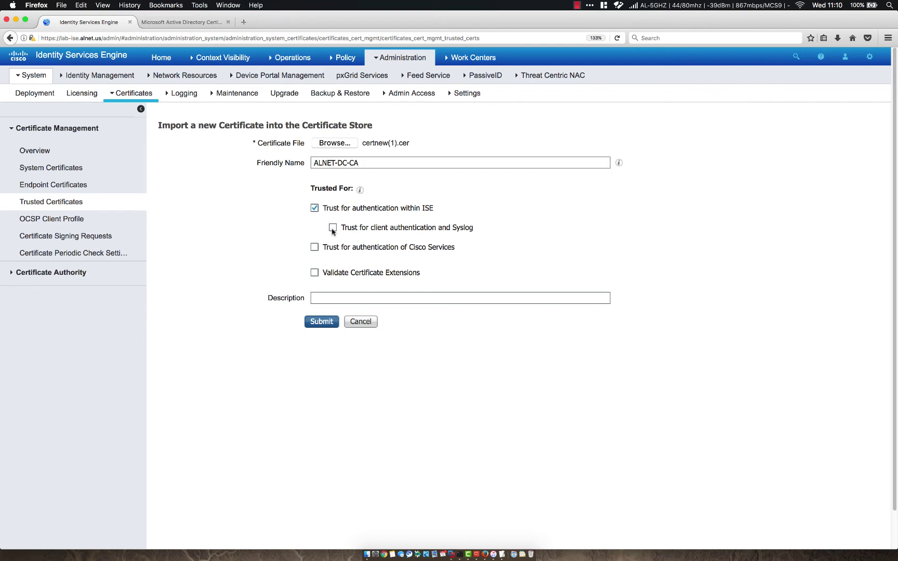
click(314, 248)
click(315, 273)
click(315, 273)
click(327, 325)
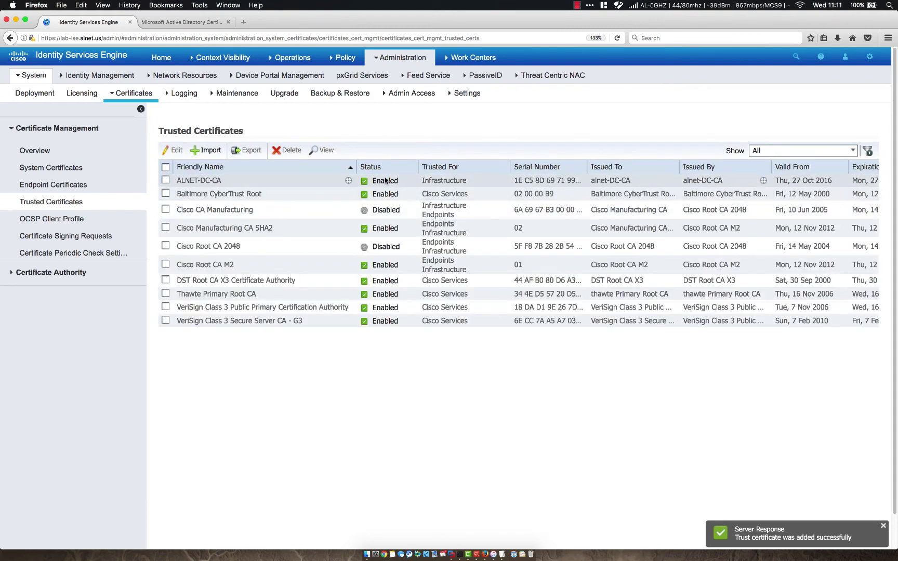
Step: Bind a certificate to the lab-ise#Multi-Use signing request, choosing certnew.cer
click(78, 168)
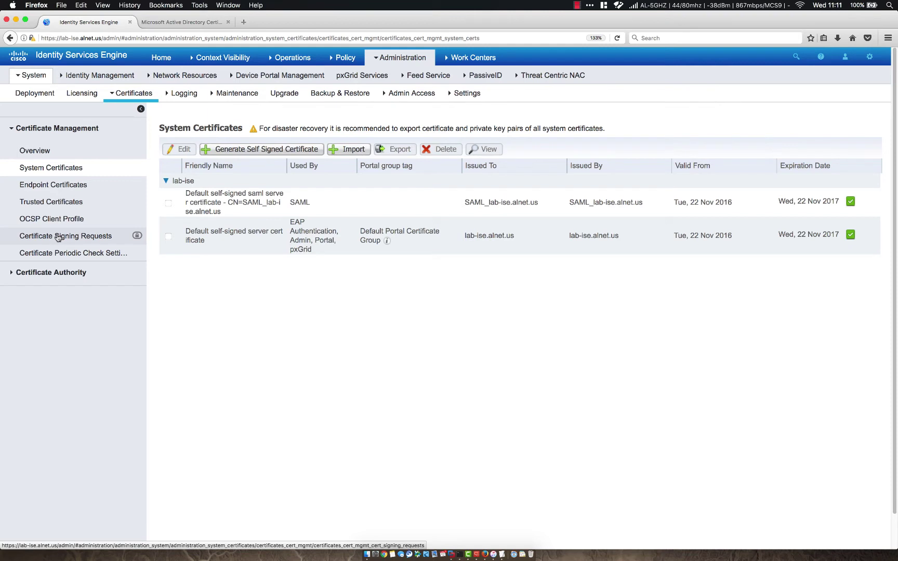
click(58, 237)
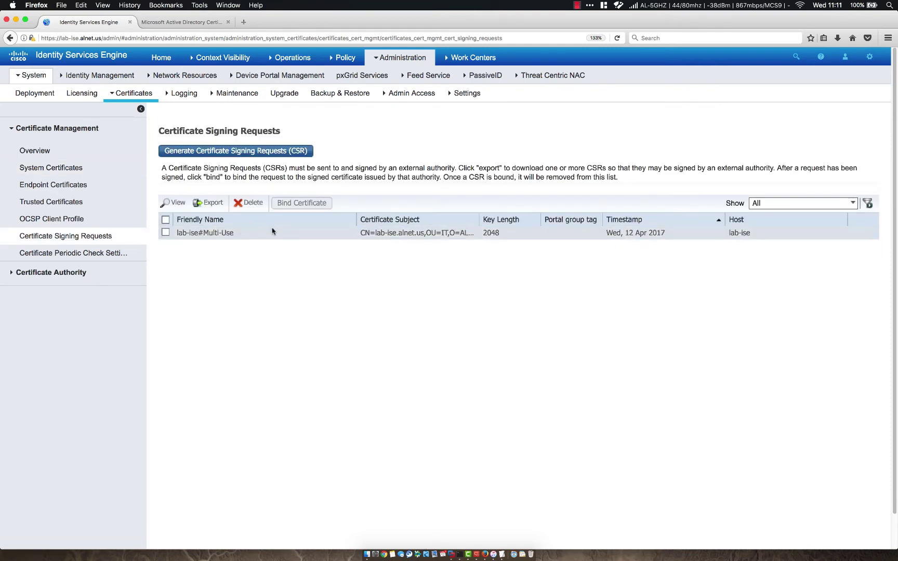
click(166, 233)
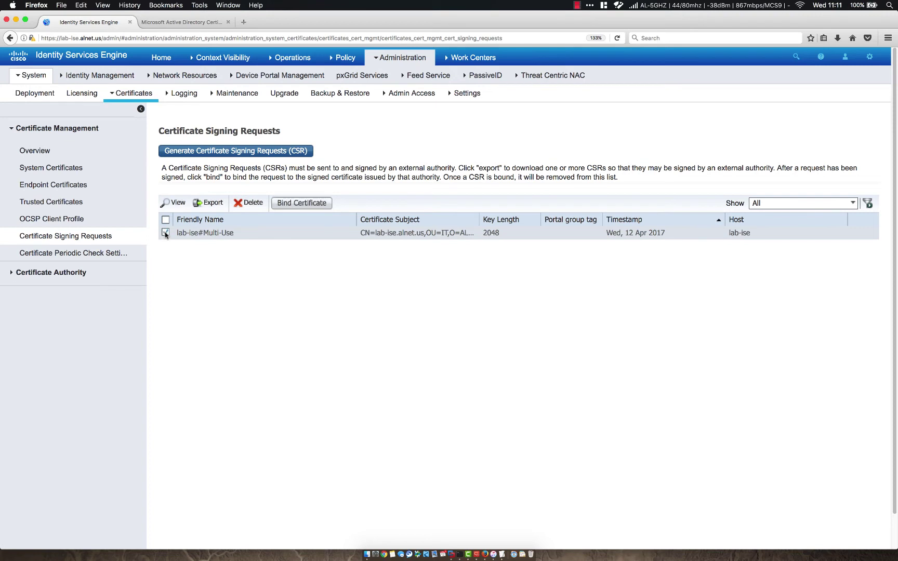
click(300, 204)
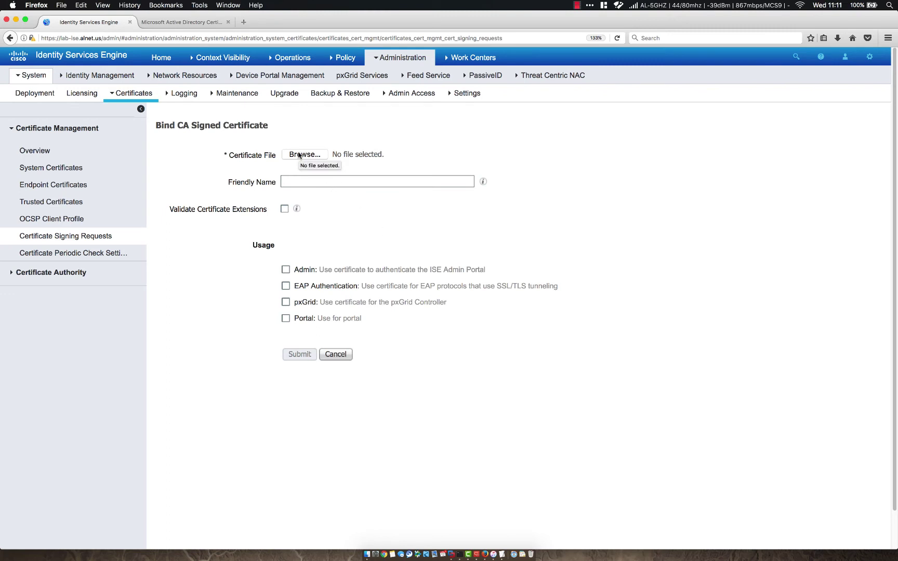
click(299, 155)
double_click(376, 136)
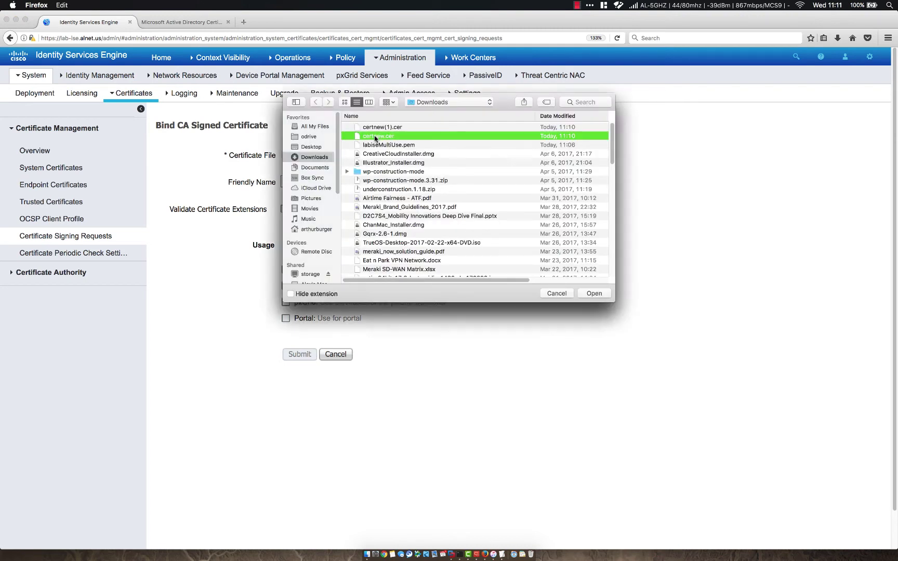
Step: Name it ISE01-LAB-ISE, enable Admin and EAP Authentication, submit, and confirm the restart
click(311, 182)
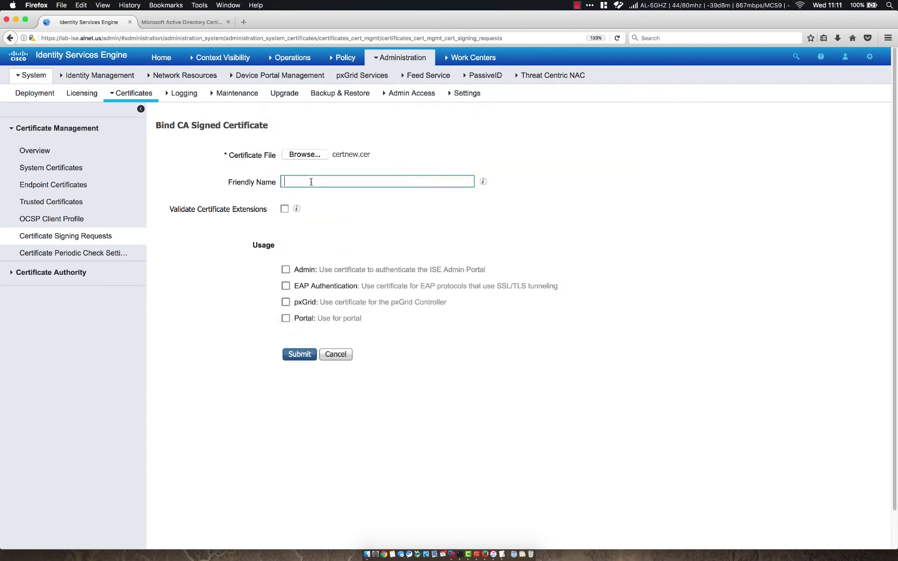
text(ISE01-LAB-ISE)
click(286, 269)
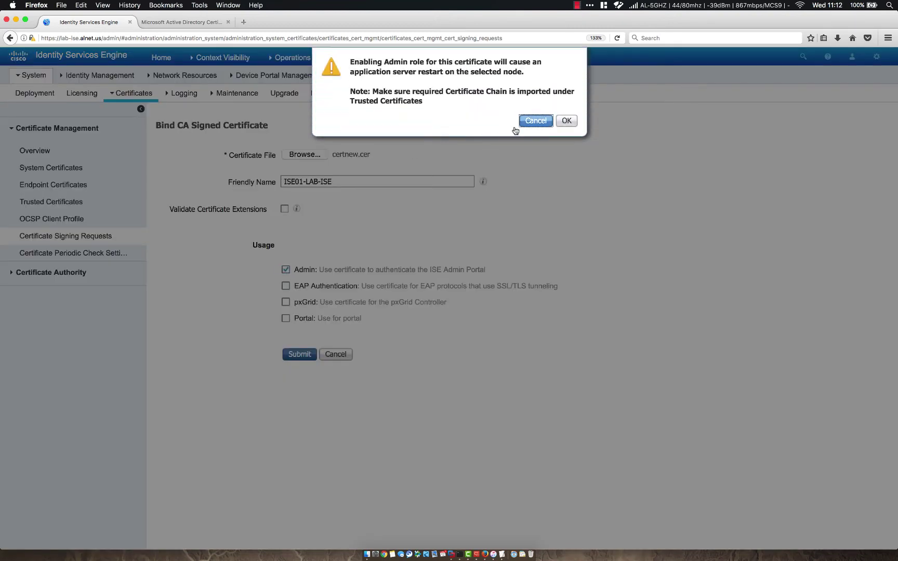
click(568, 122)
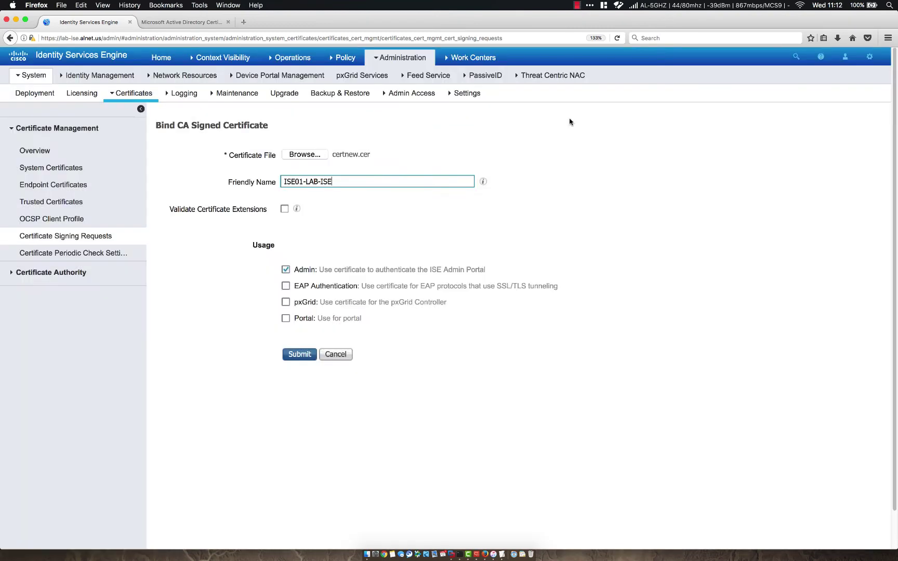
click(286, 286)
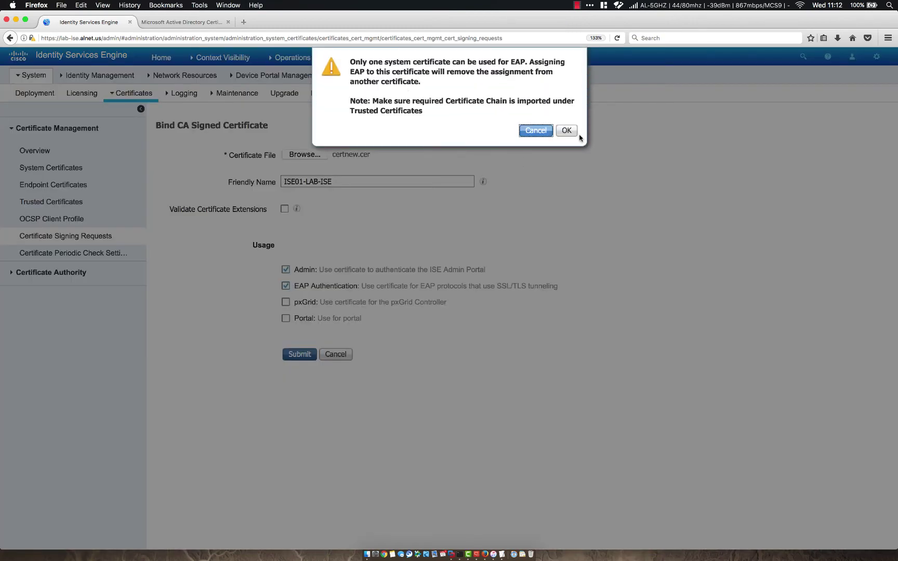
click(567, 129)
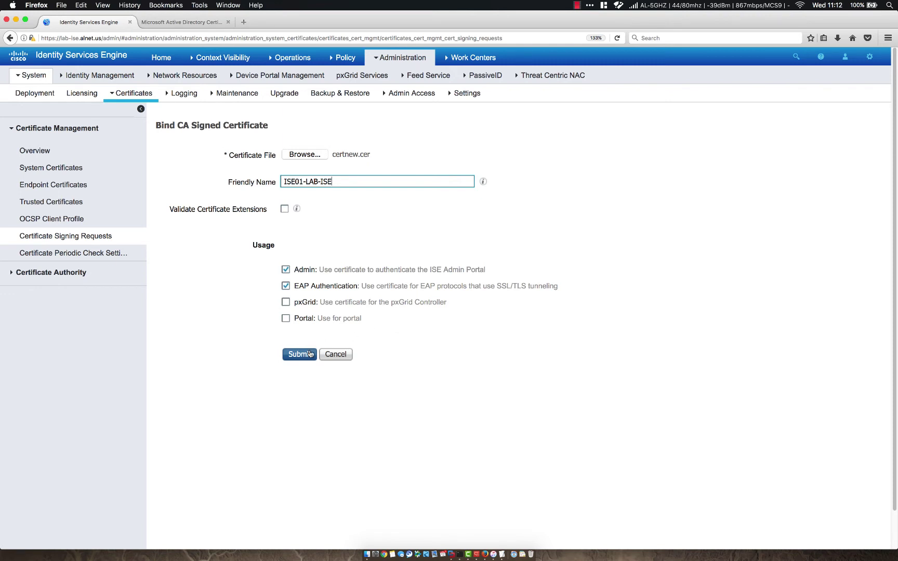
click(300, 354)
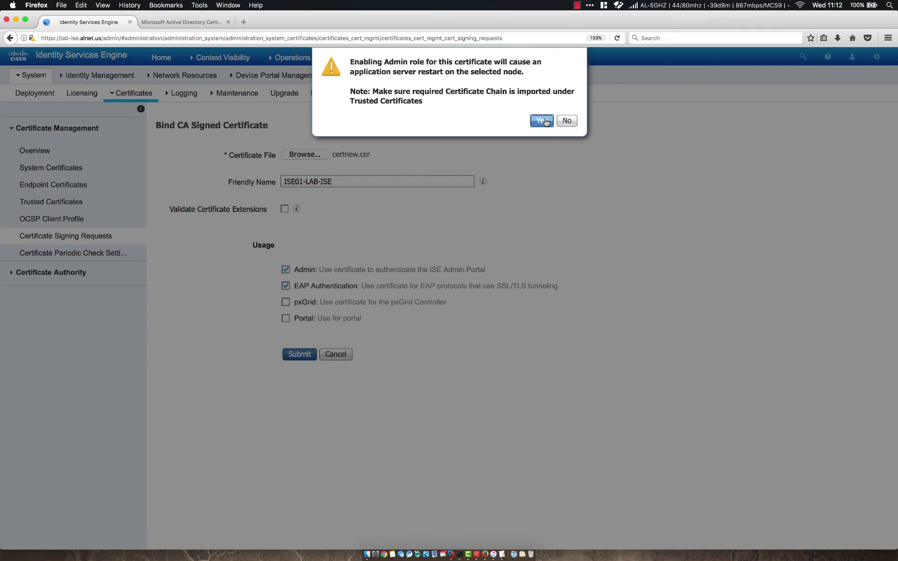
click(543, 121)
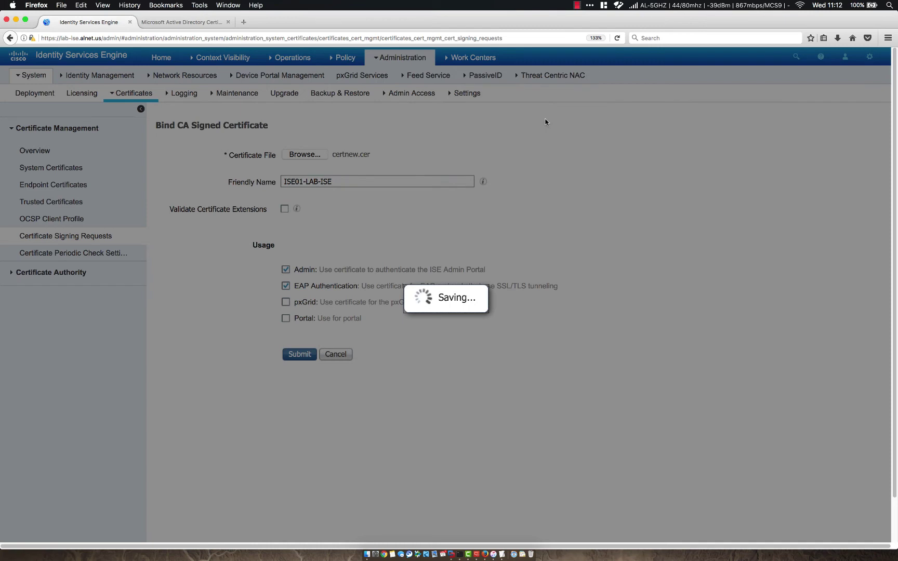
Step: Acknowledge the restart logout notice and let the login page load
click(577, 6)
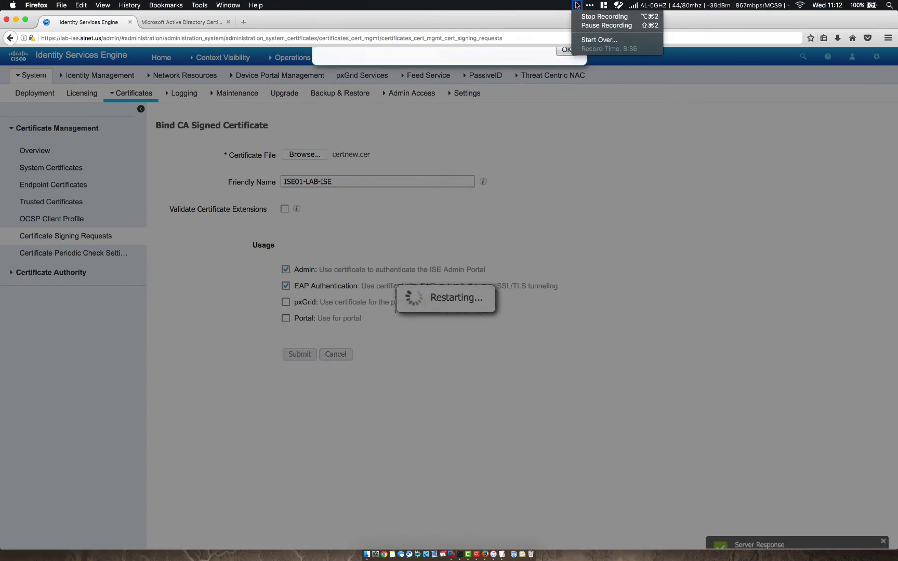
click(561, 99)
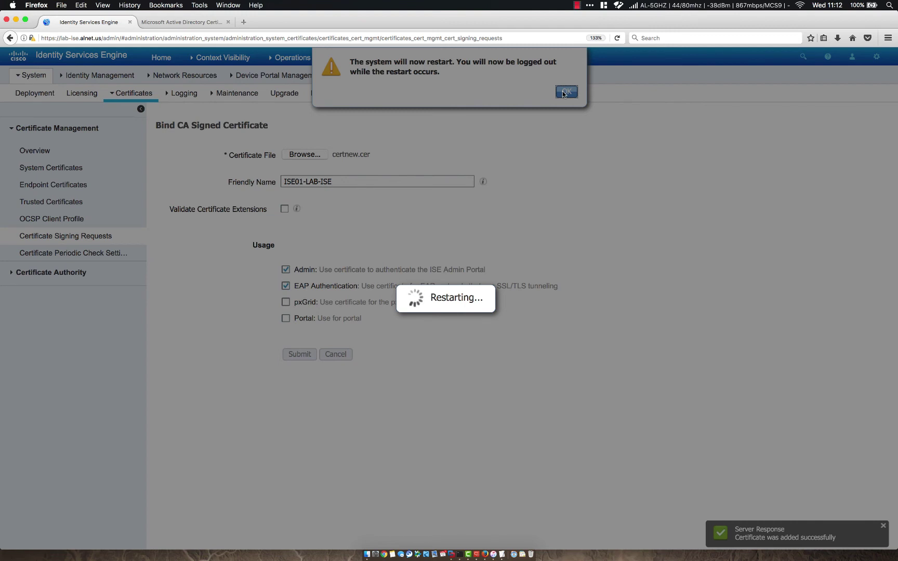
click(563, 93)
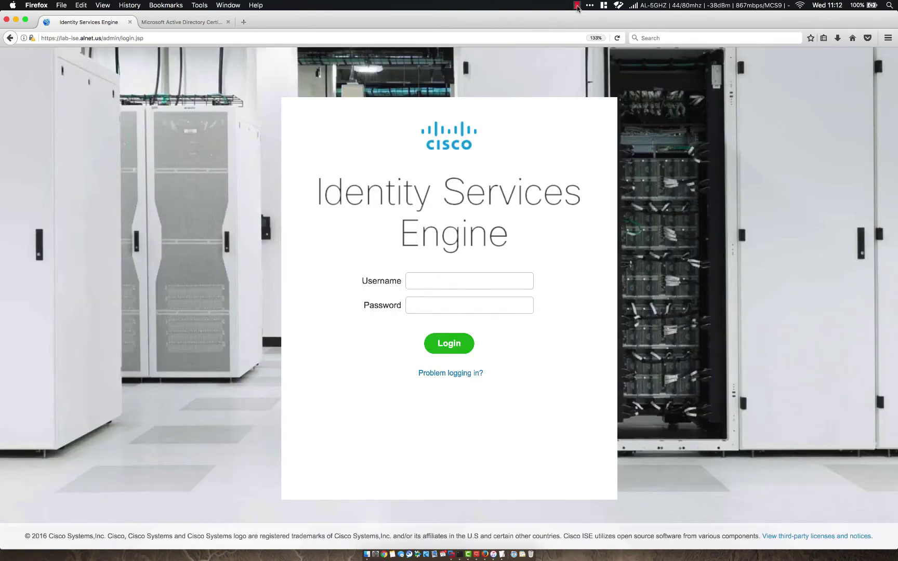
click(577, 8)
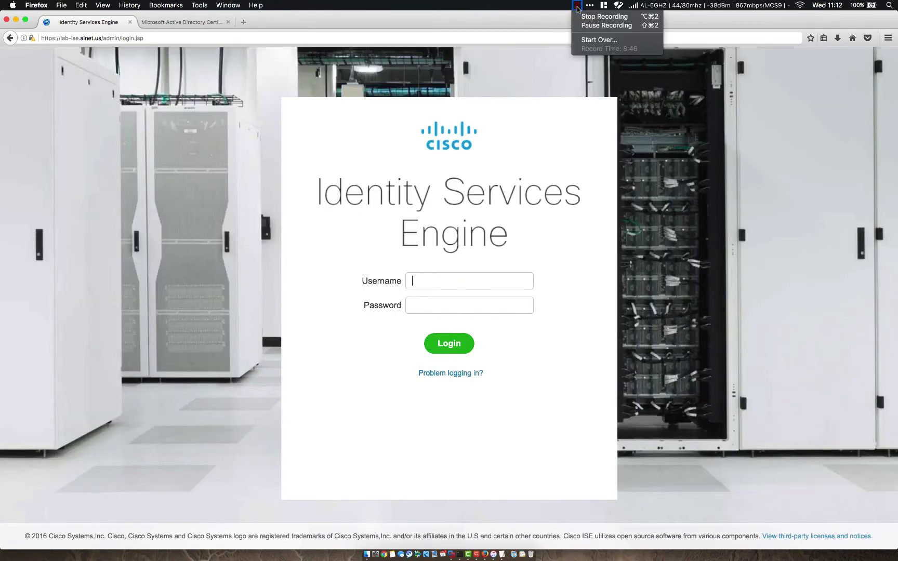
click(581, 25)
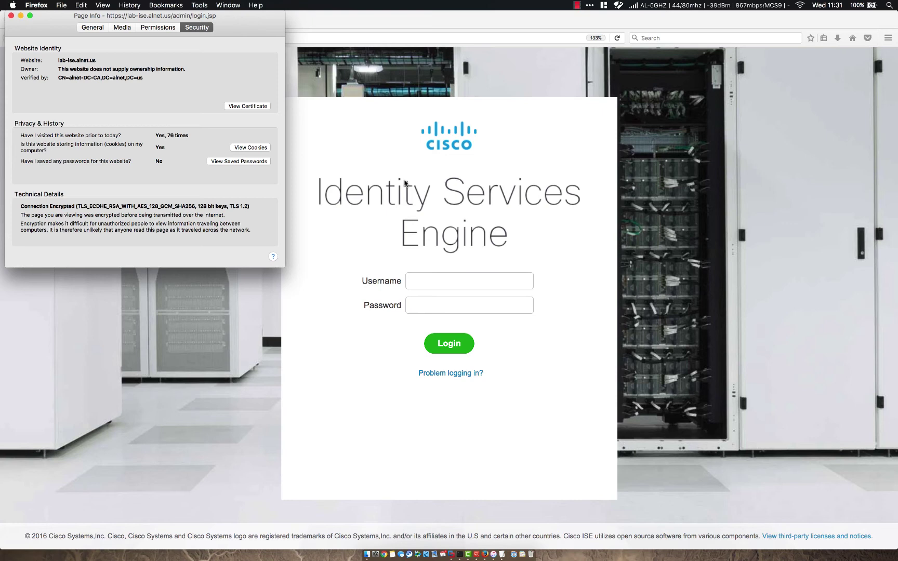
click(11, 16)
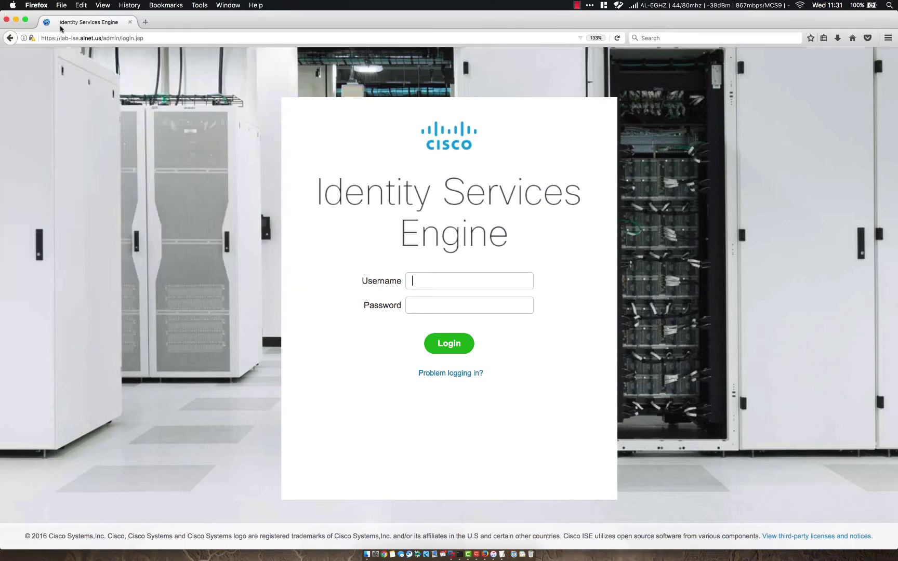
Step: Verify the lab-ise.alnet.us certificate is issued by alnet-DC-CA, valid until April 12, 2019
click(31, 39)
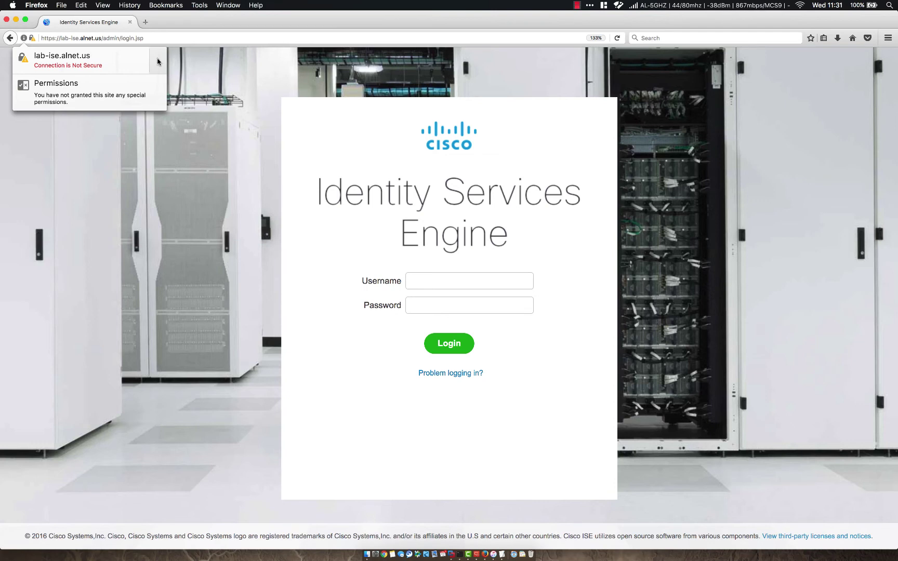
click(158, 62)
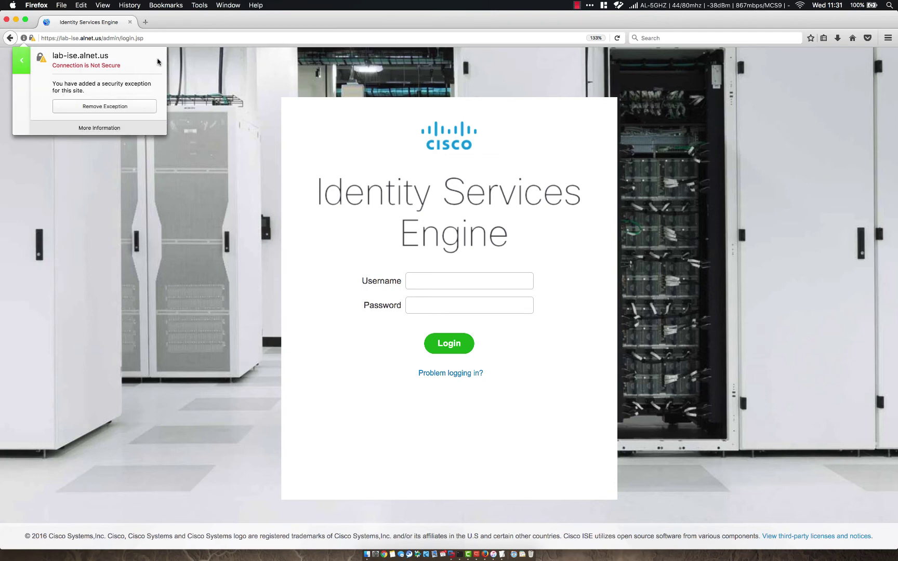
click(95, 128)
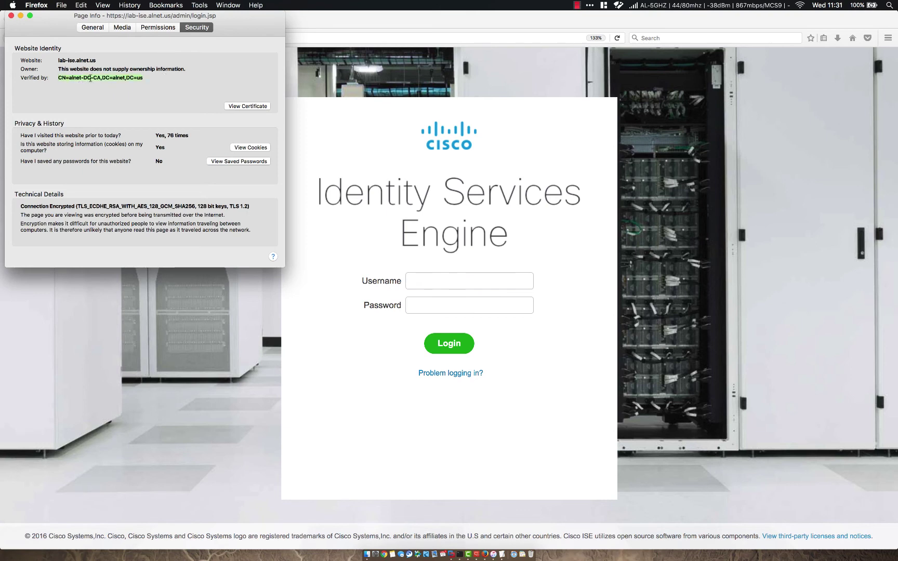
click(97, 28)
click(197, 28)
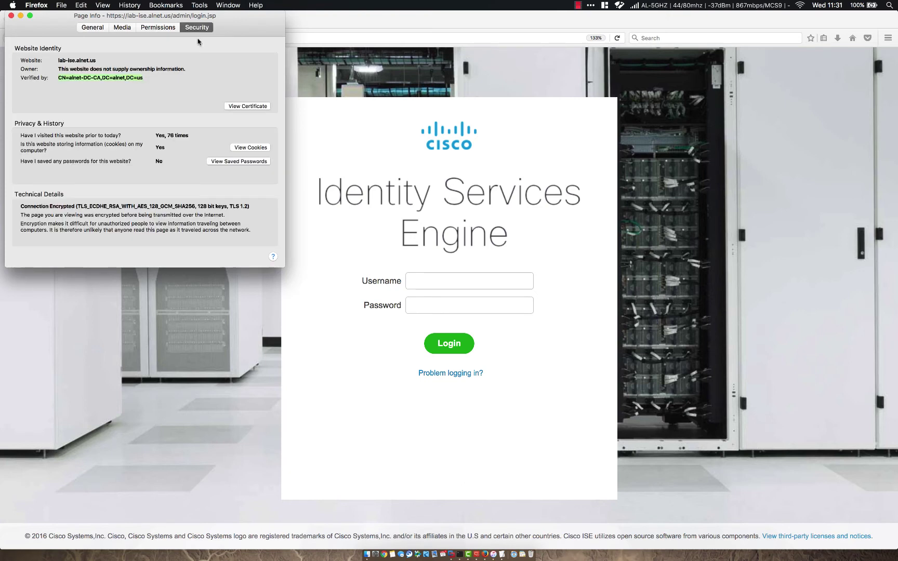
click(240, 107)
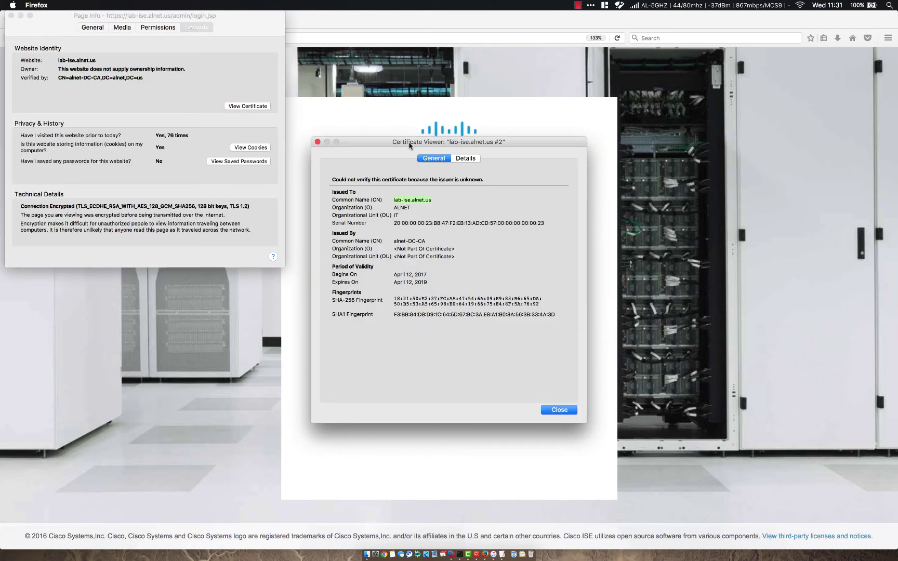
drag(400, 148, 217, 105)
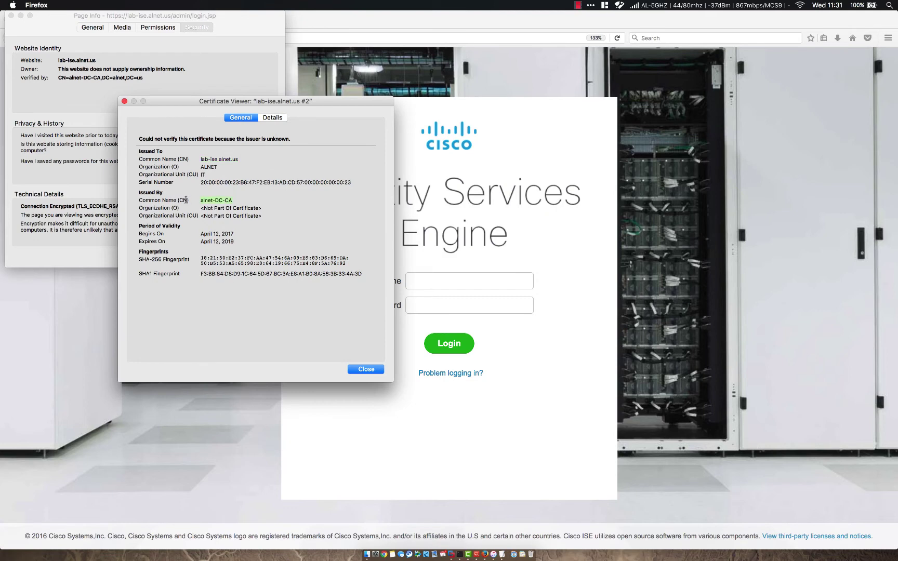
click(366, 369)
click(11, 16)
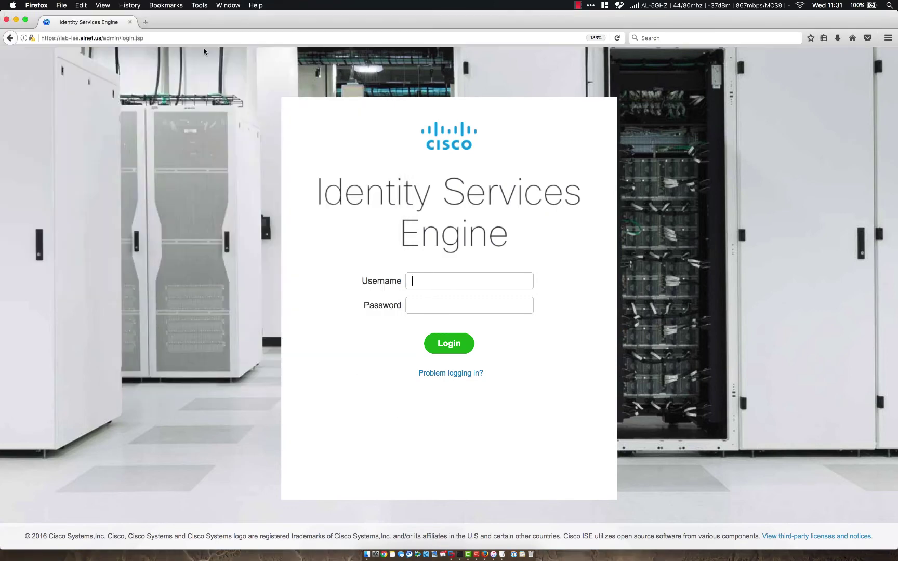
Step: Log in as admin, then reload lab-ise.alnet.us/admin/, which still shows blank
text(admin)
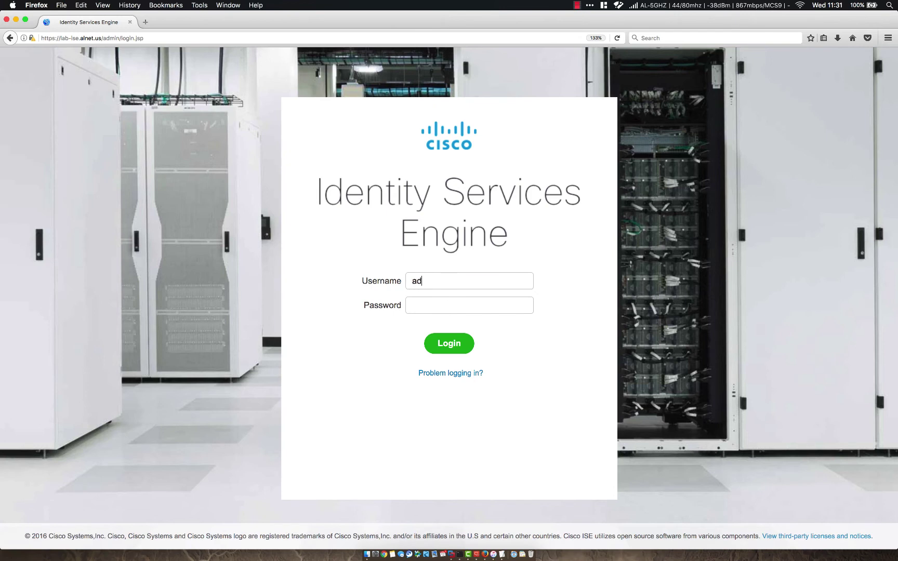
key(Tab)
key(Return)
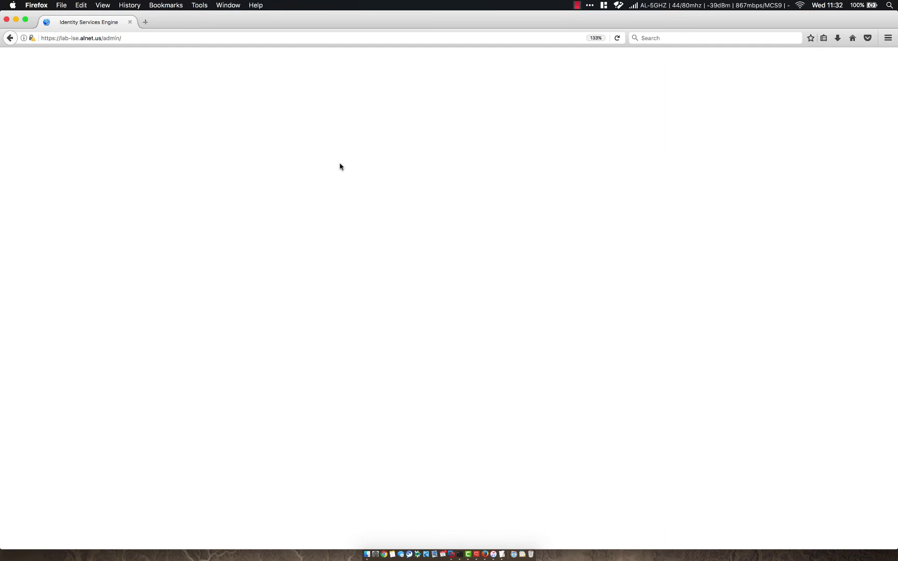
click(240, 38)
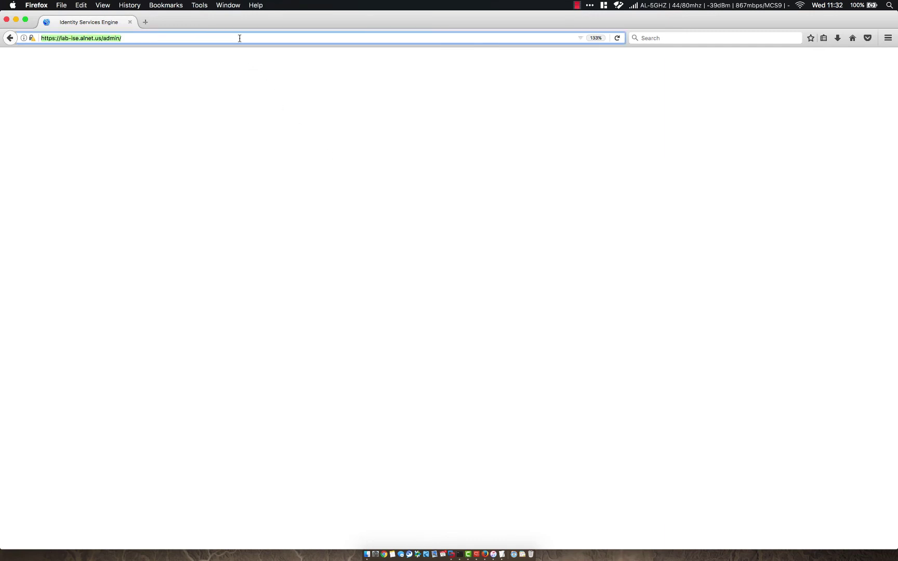
key(Return)
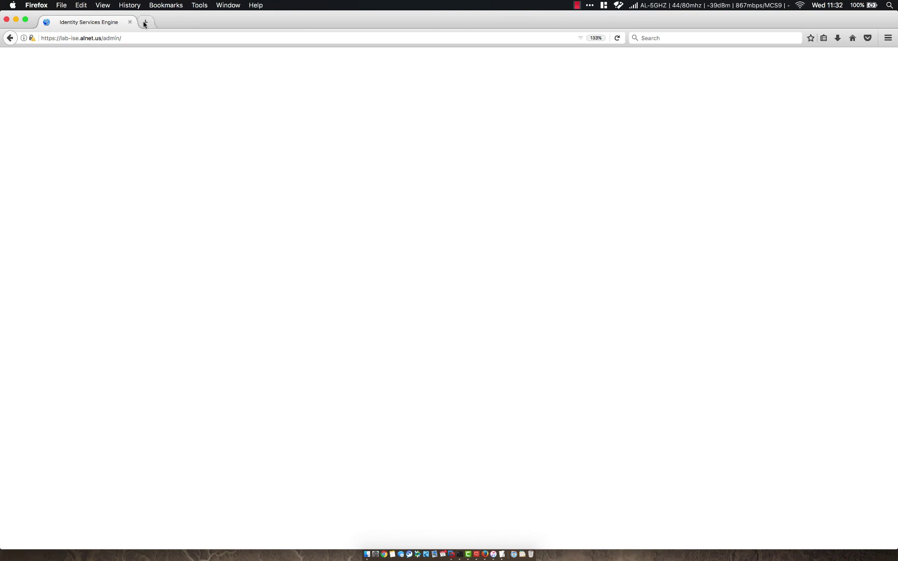
click(889, 38)
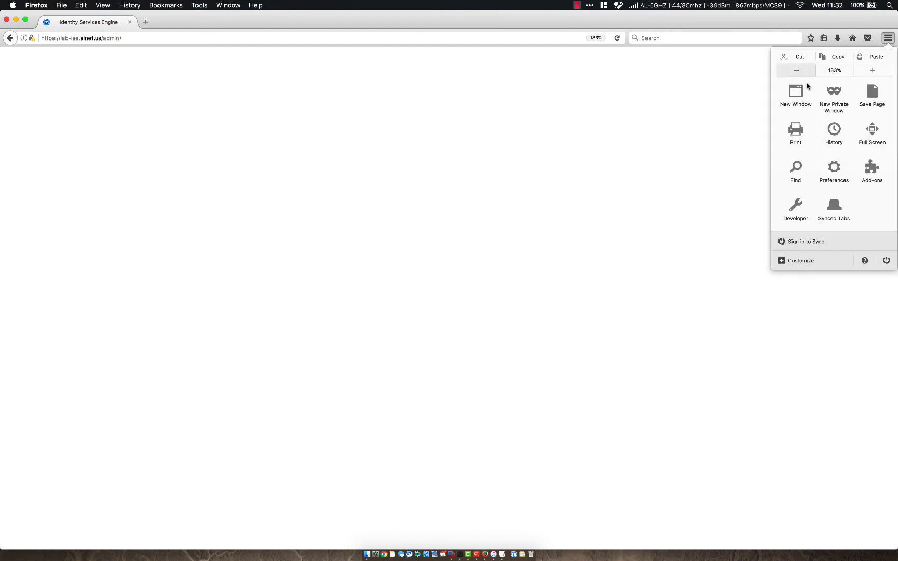
click(833, 93)
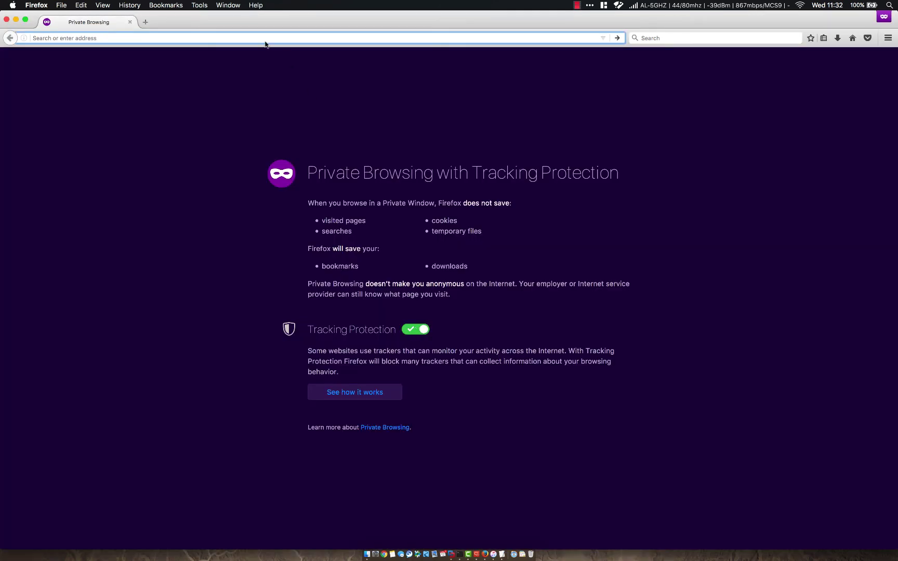
text(https://lab-ise.alnet.us/)
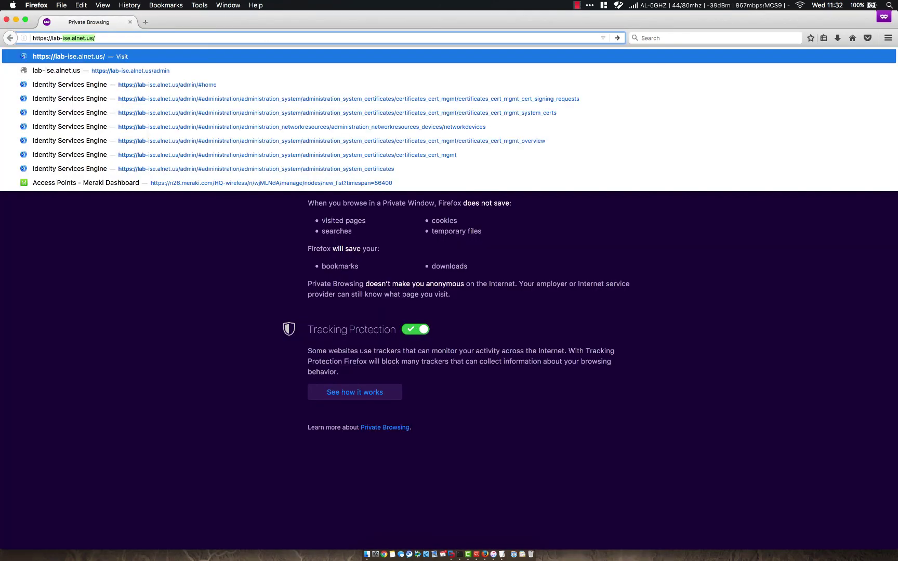
key(Return)
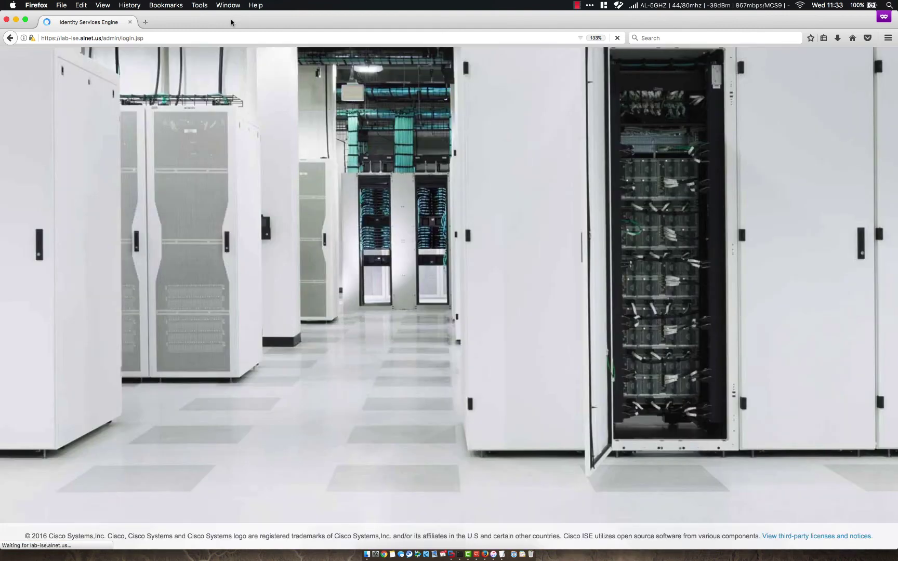
text(admin)
key(Tab)
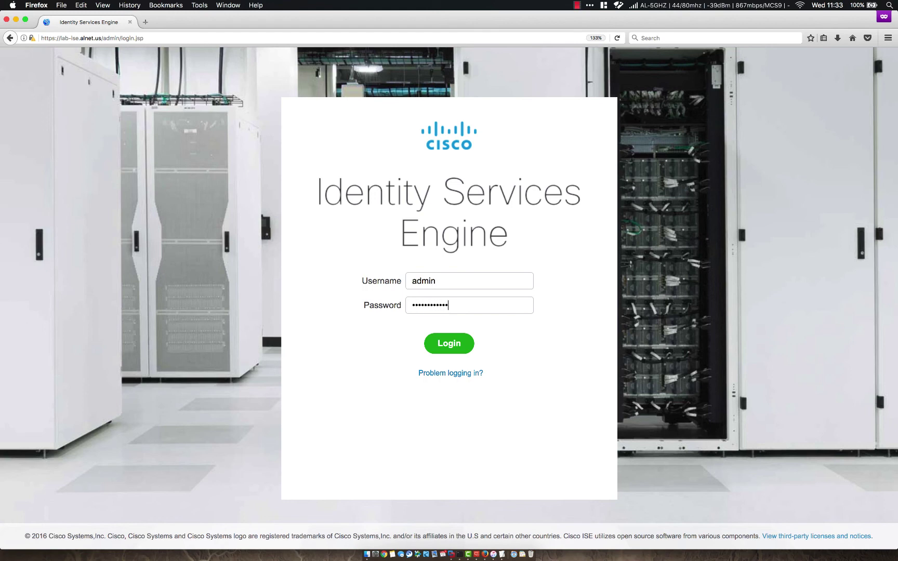
key(Return)
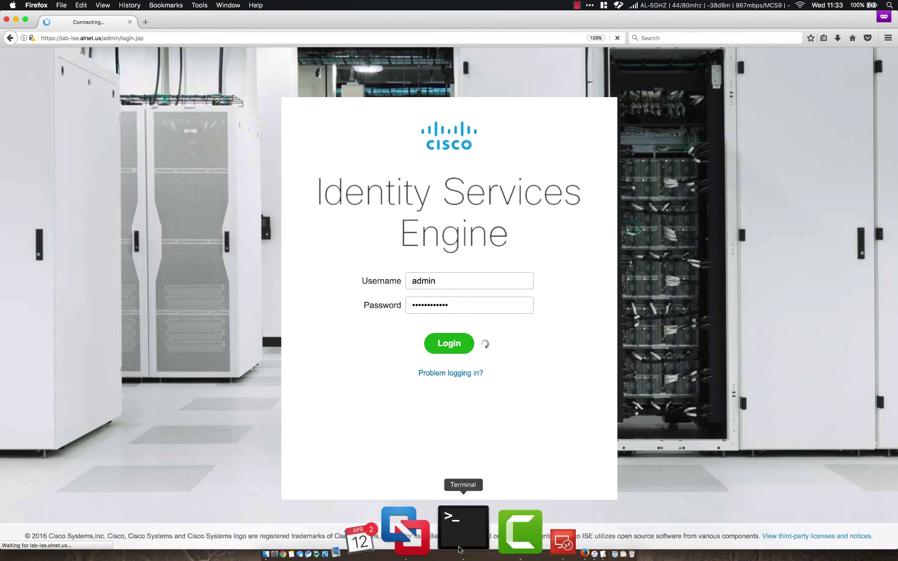
Step: Rerun 'show app status ise' in Terminal, then hide it and launch Google Chrome
click(461, 530)
key(Up)
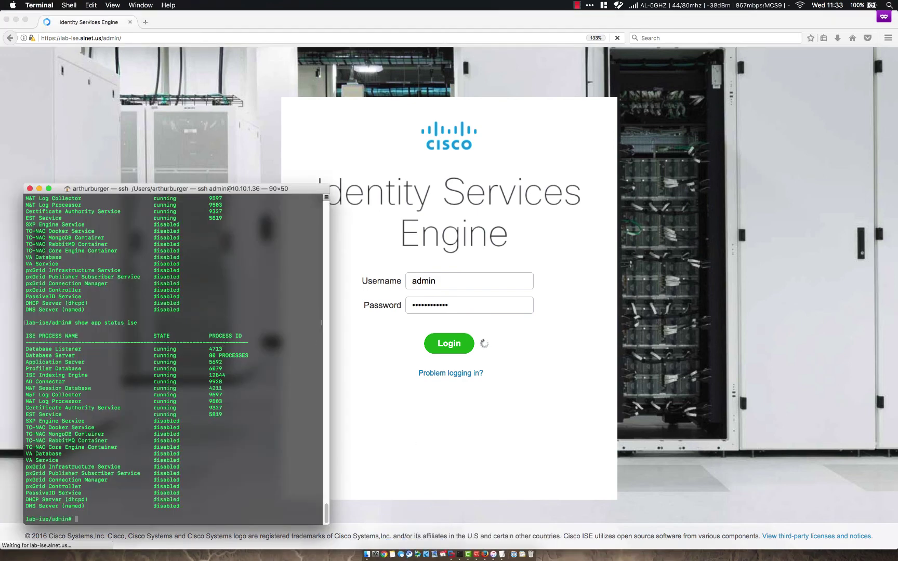
key(Return)
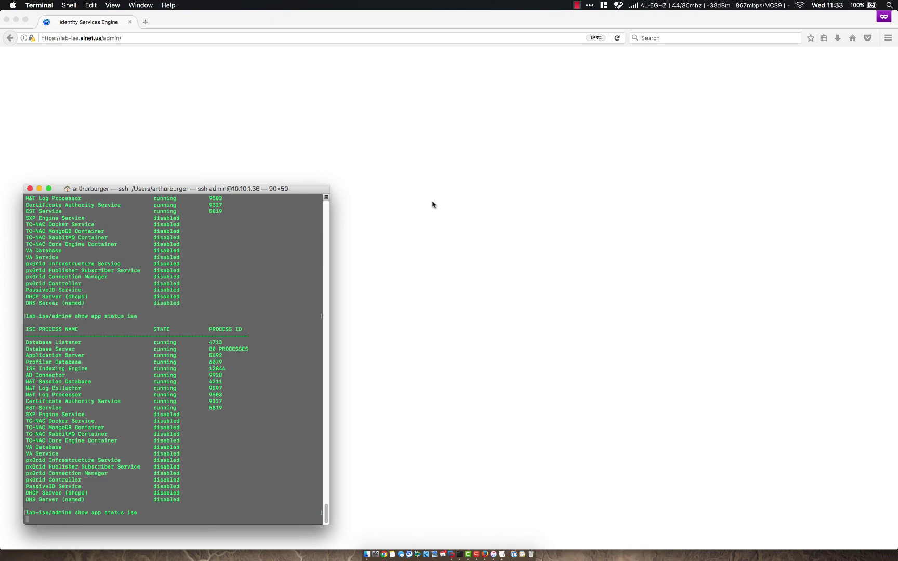
click(424, 226)
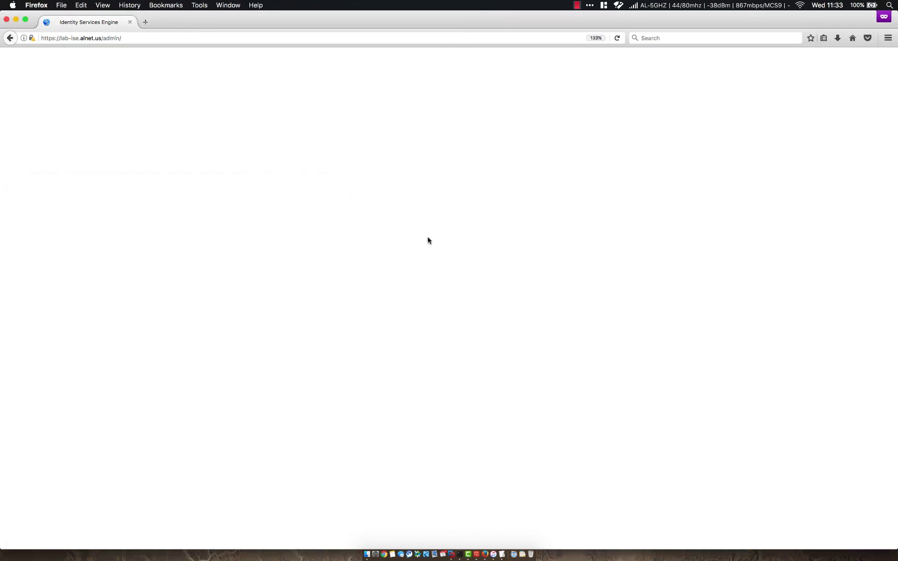
click(384, 549)
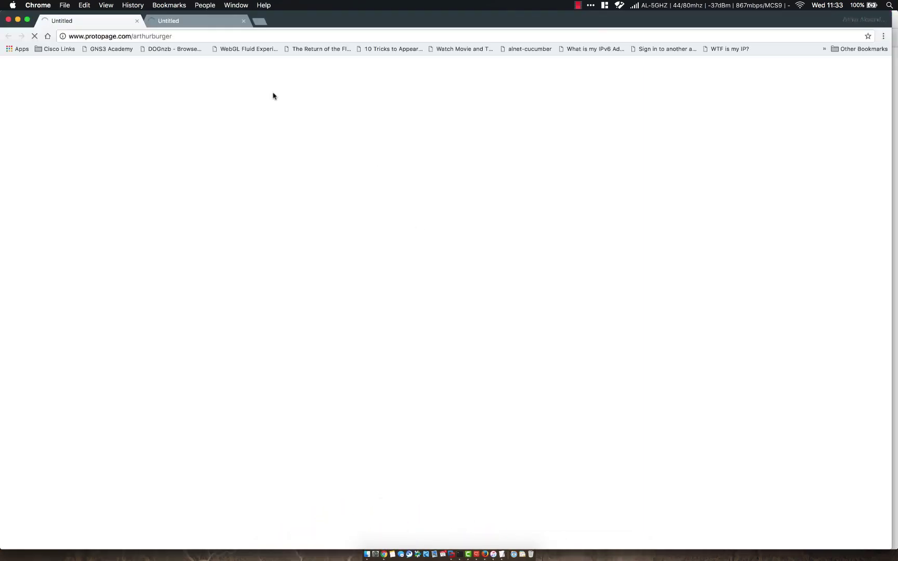
click(227, 36)
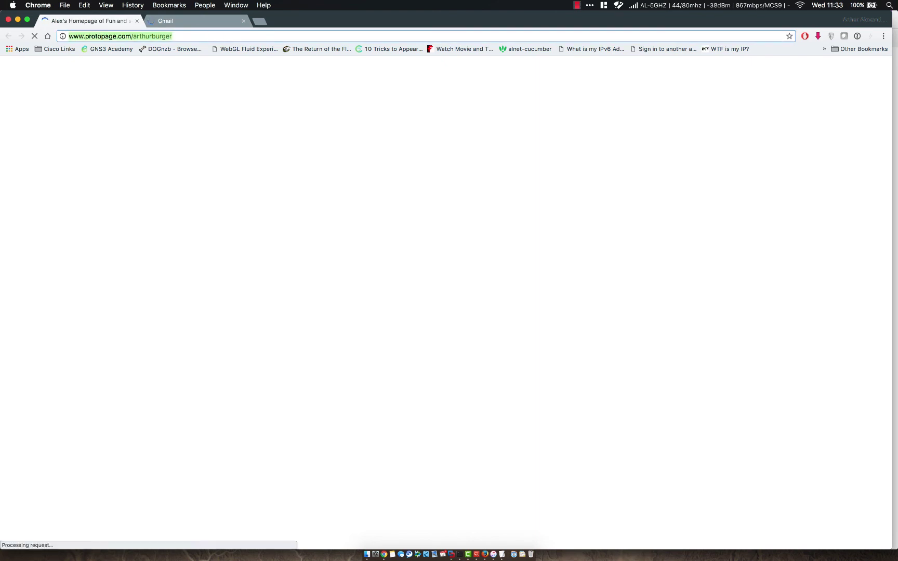
text(da)
key(BackSpace)
key(BackSpace)
key(BackSpace)
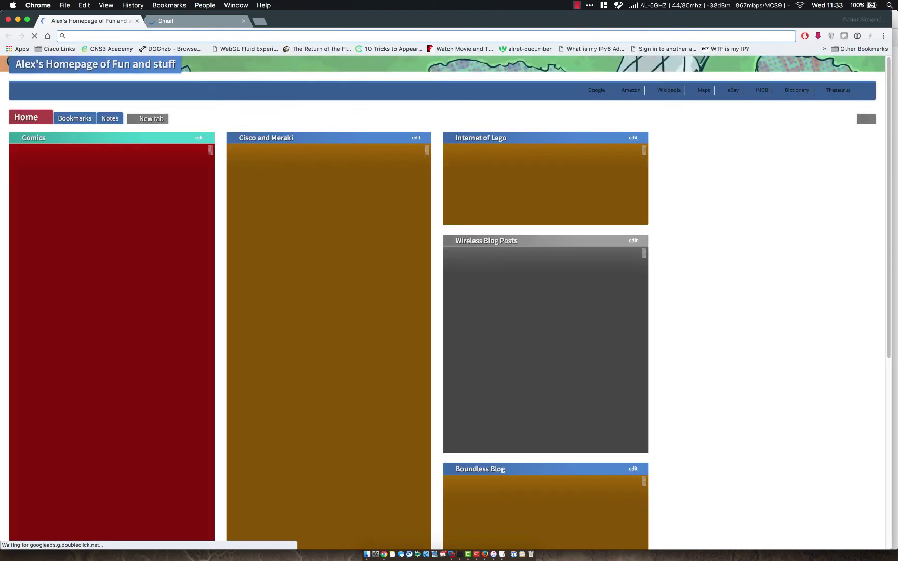
text(https://lab-is)
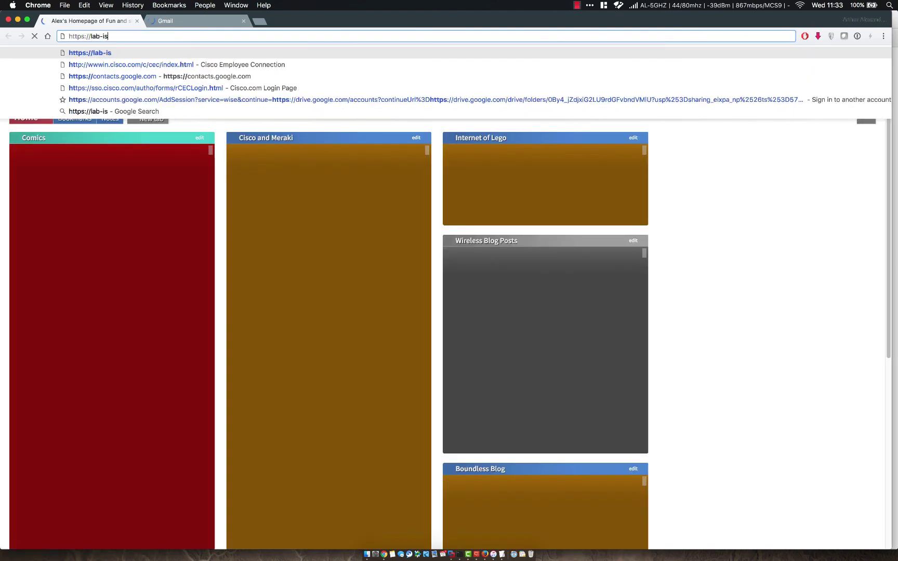
text(e.alnet.us)
key(Return)
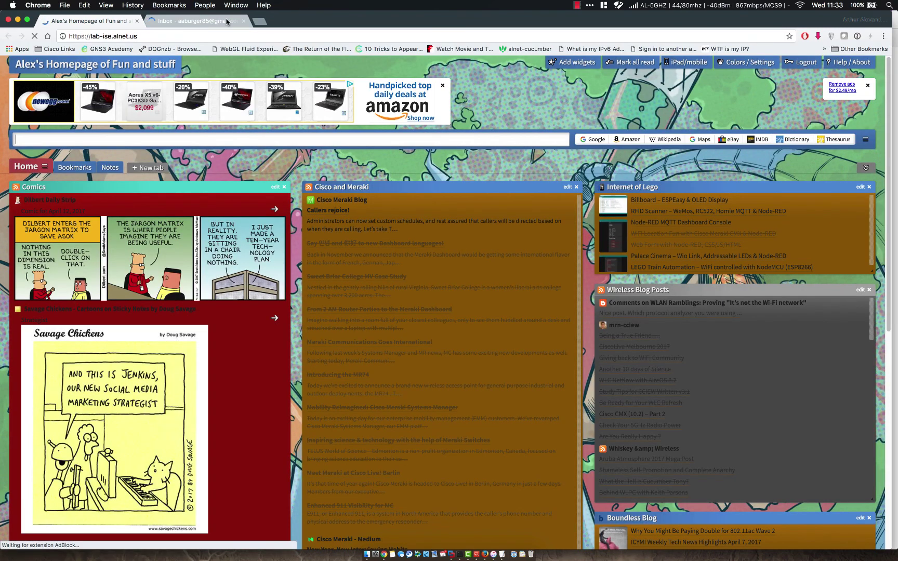
Step: Close the mail tab, proceed past the untrusted-certificate warning to the ISE login, then return to Firefox
click(241, 21)
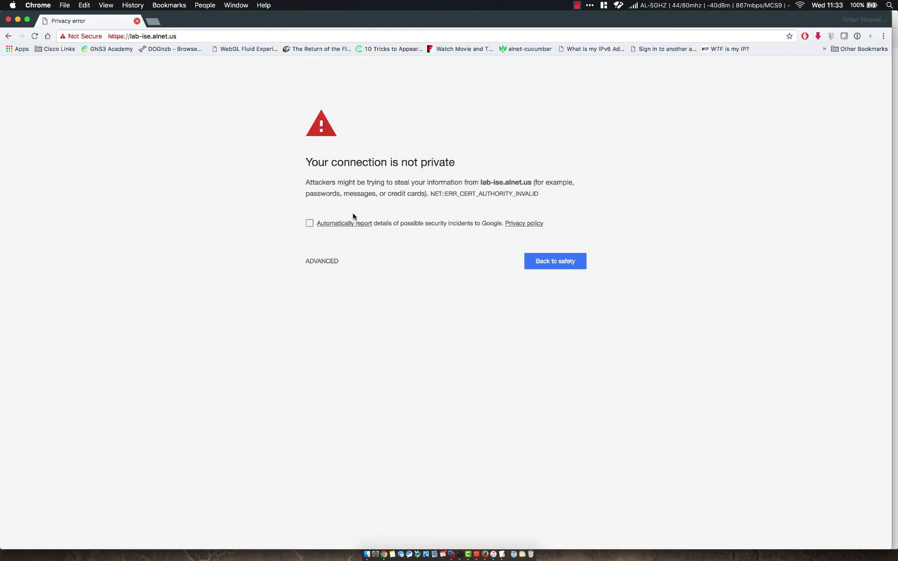
click(320, 262)
click(342, 344)
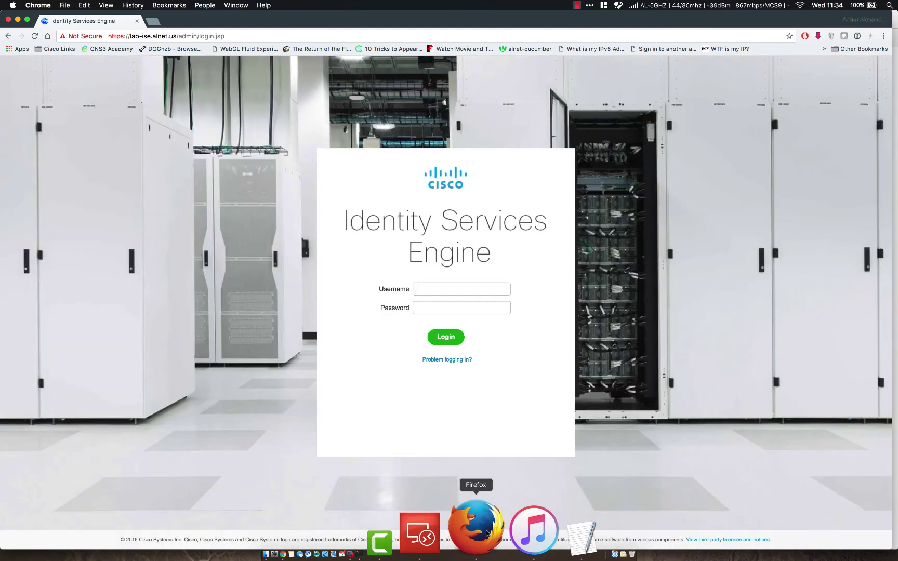
click(479, 530)
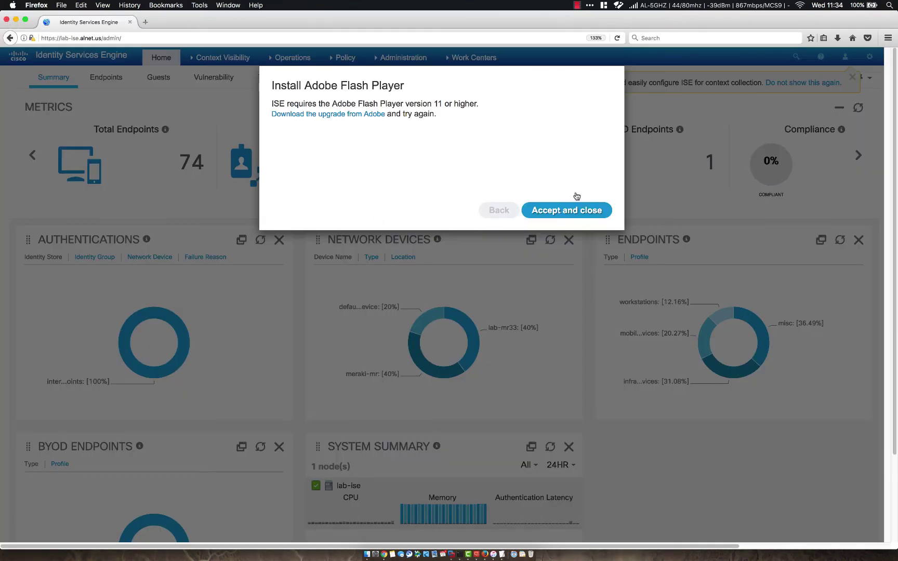
Step: Dismiss the Flash notice and open Administration > System > Certificates > System Certificates
click(576, 205)
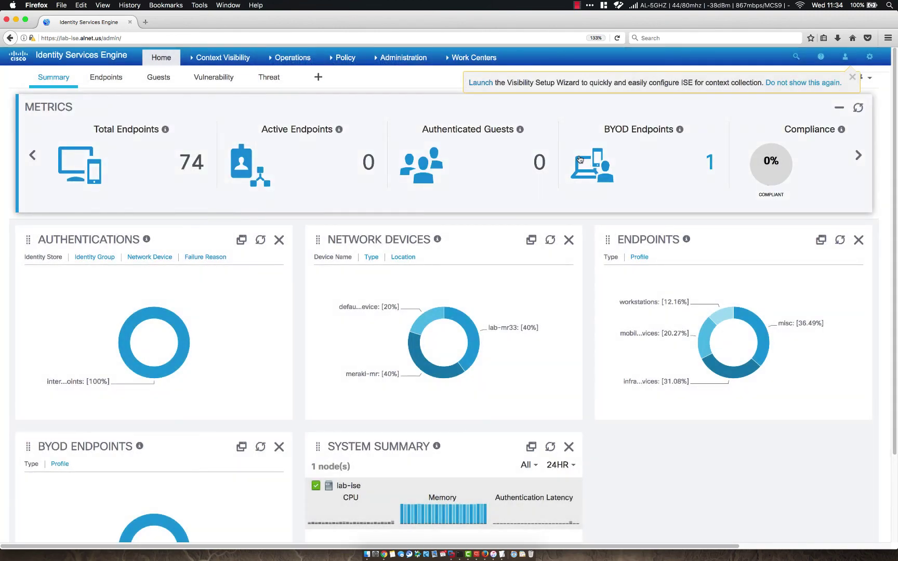
click(398, 59)
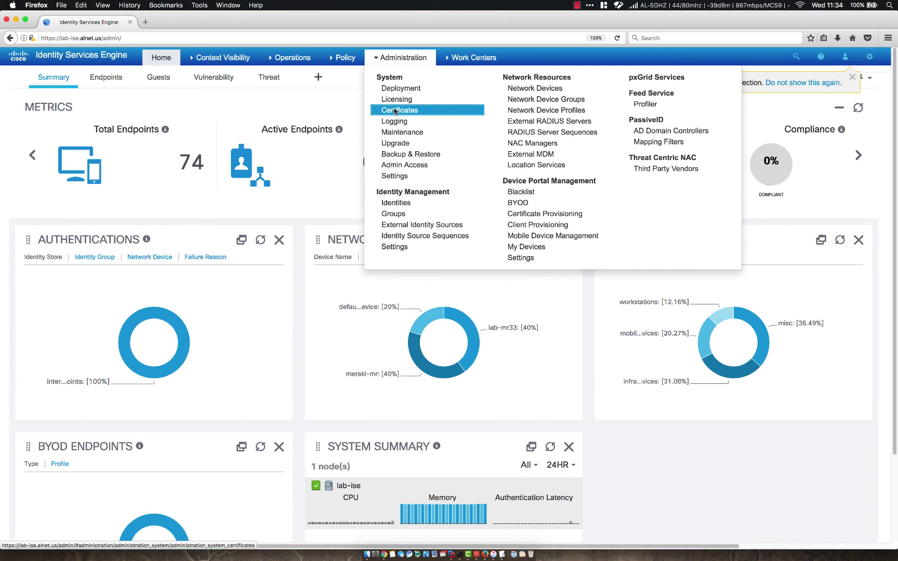
click(400, 110)
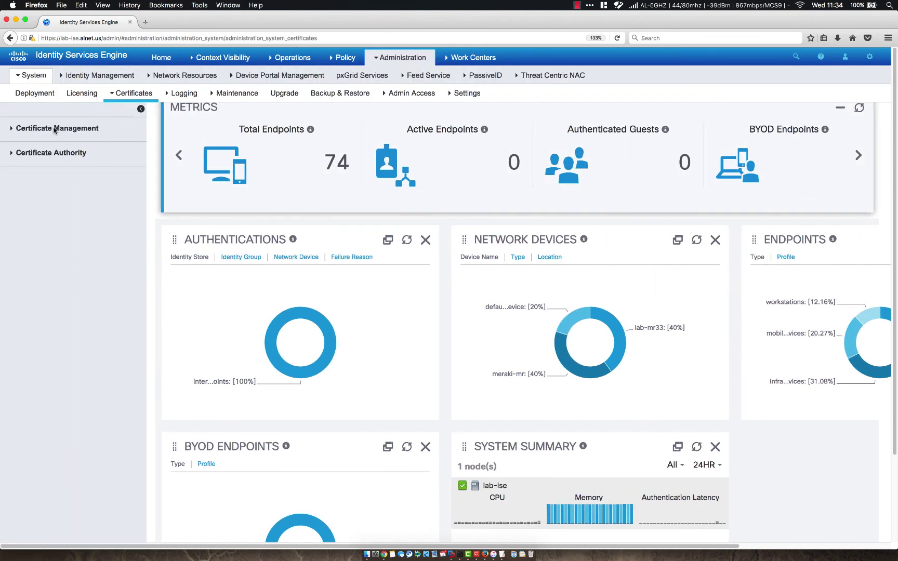
click(11, 129)
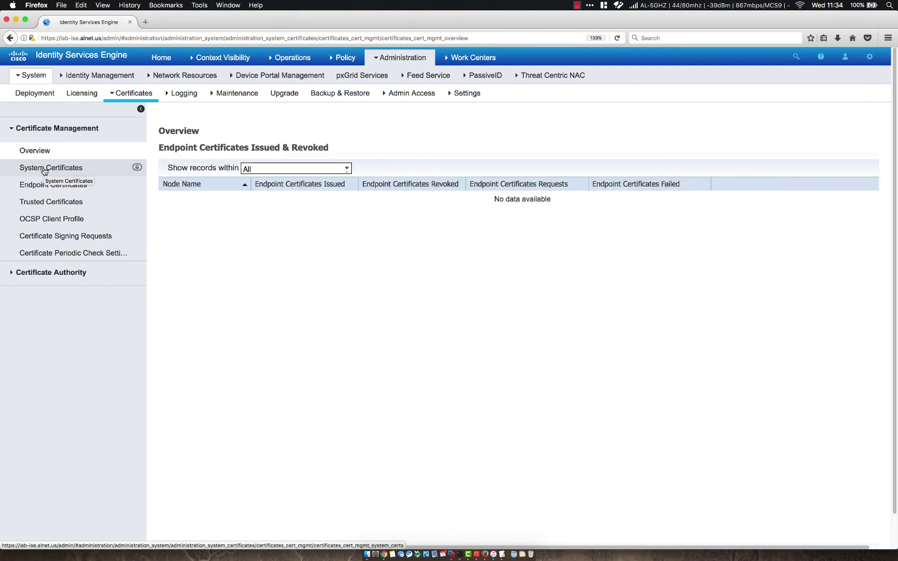
click(45, 169)
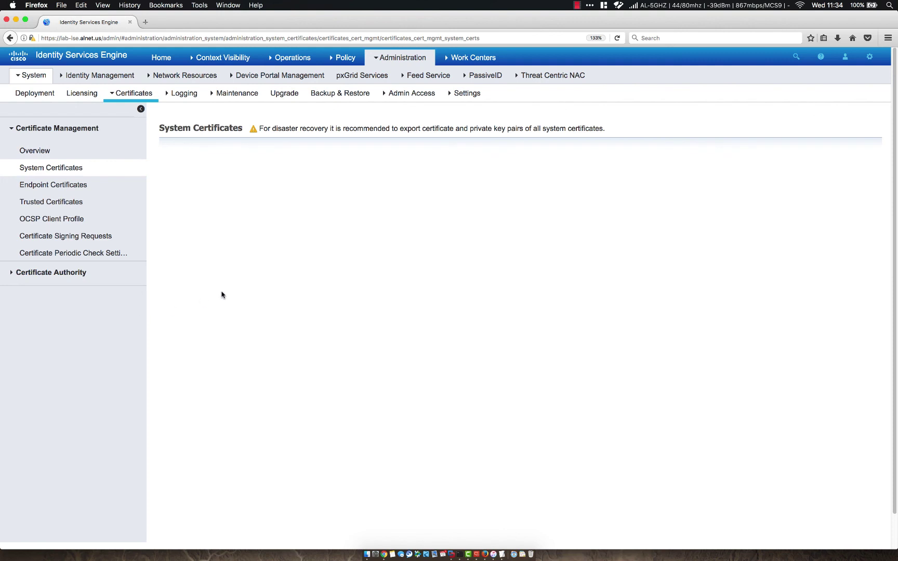
Step: Open ISE01-LAB-ISE to check issuer alnet-DC-CA and Admin/EAP usage, then view Trusted Certificates
click(73, 171)
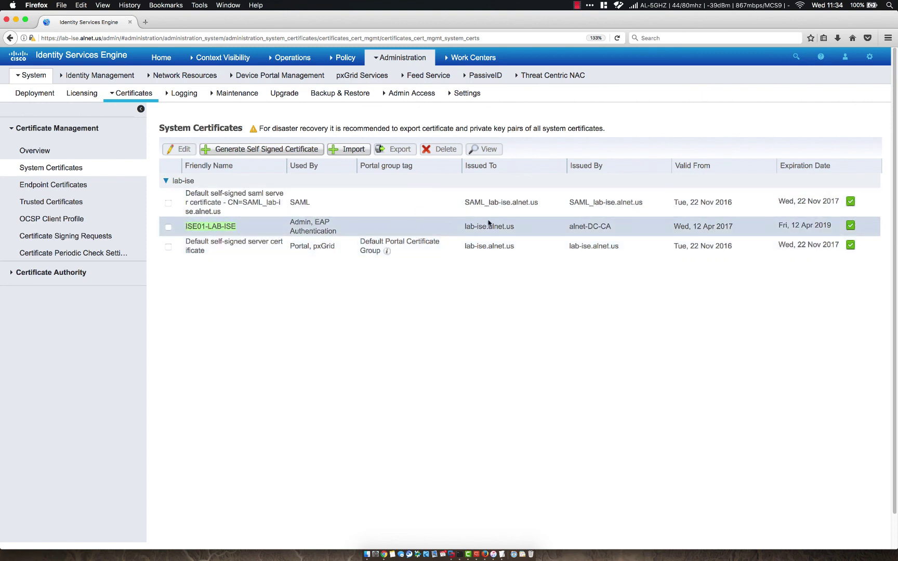
click(168, 227)
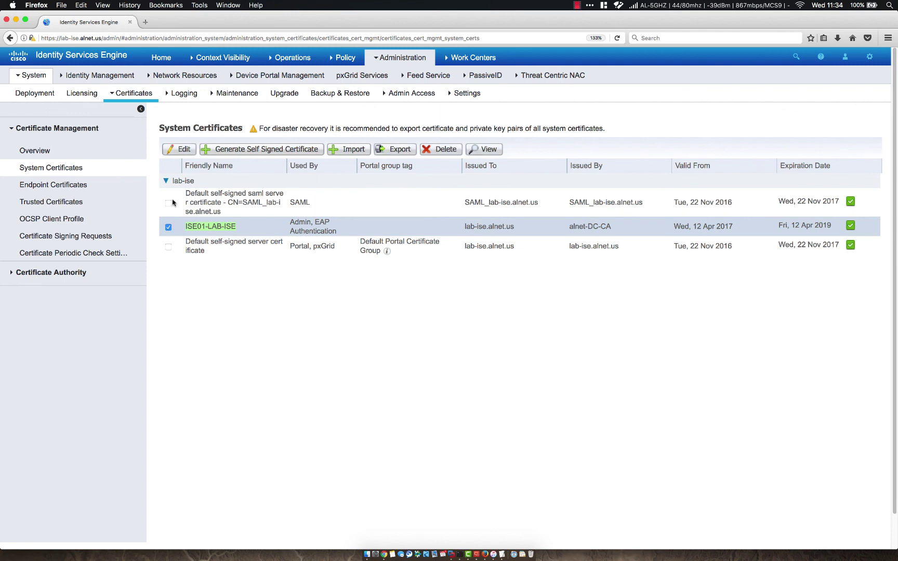
click(182, 150)
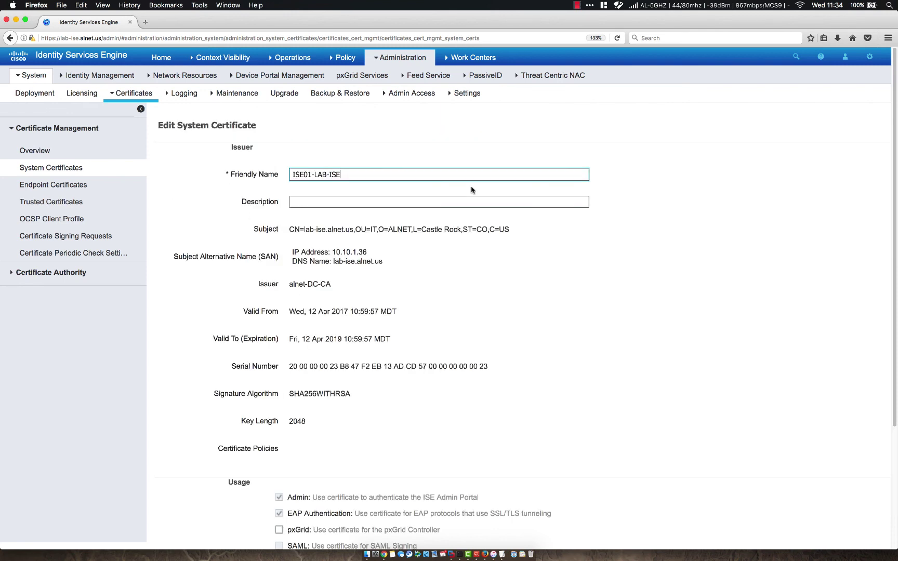
scroll(613, 339, down, 5)
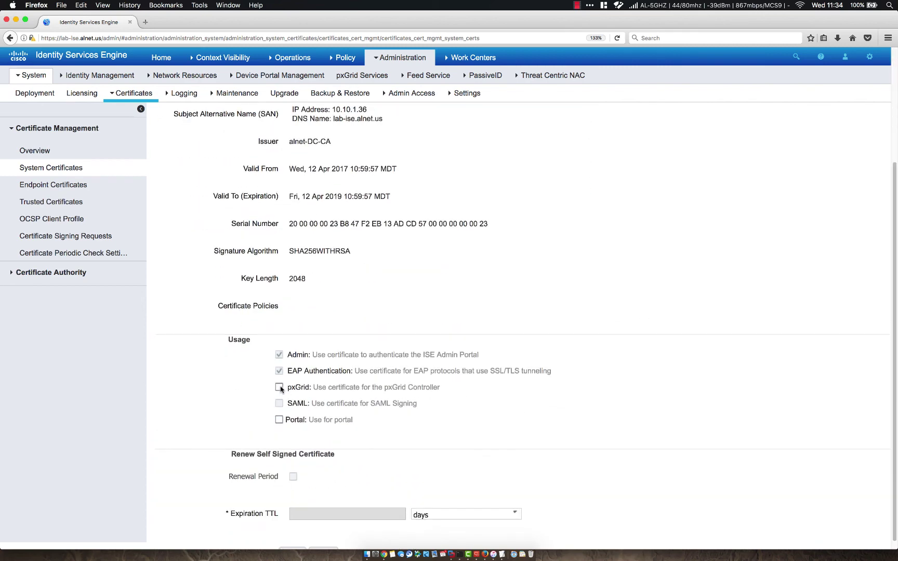
scroll(151, 441, down, 1)
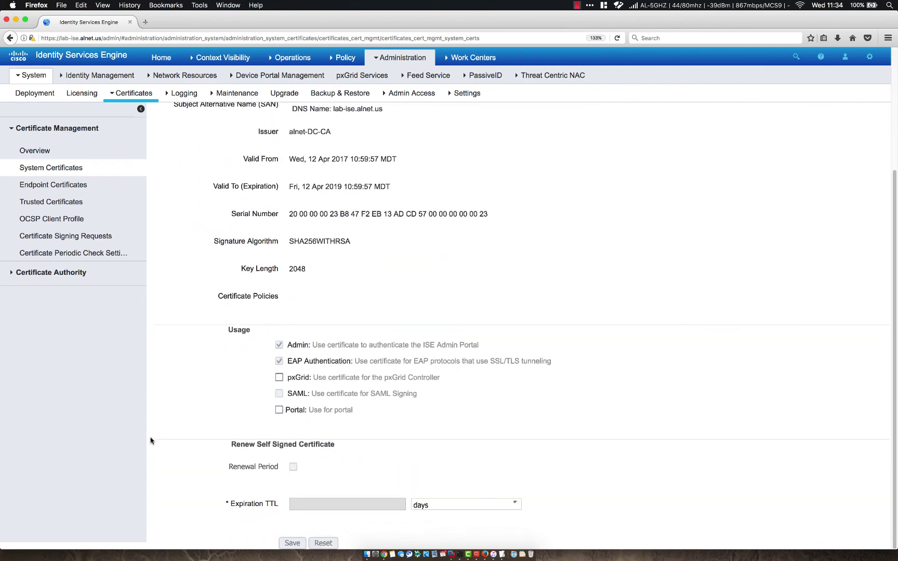
scroll(182, 340, up, 5)
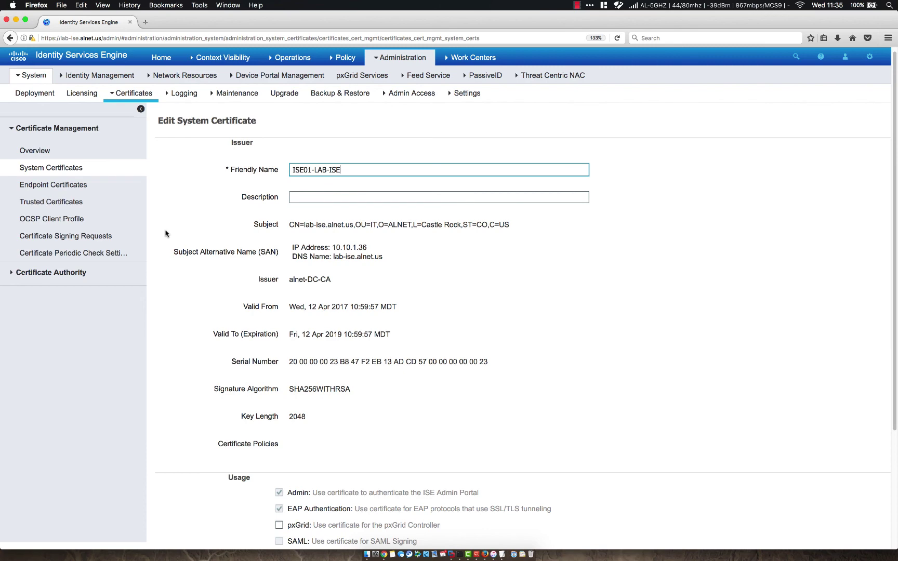
click(68, 204)
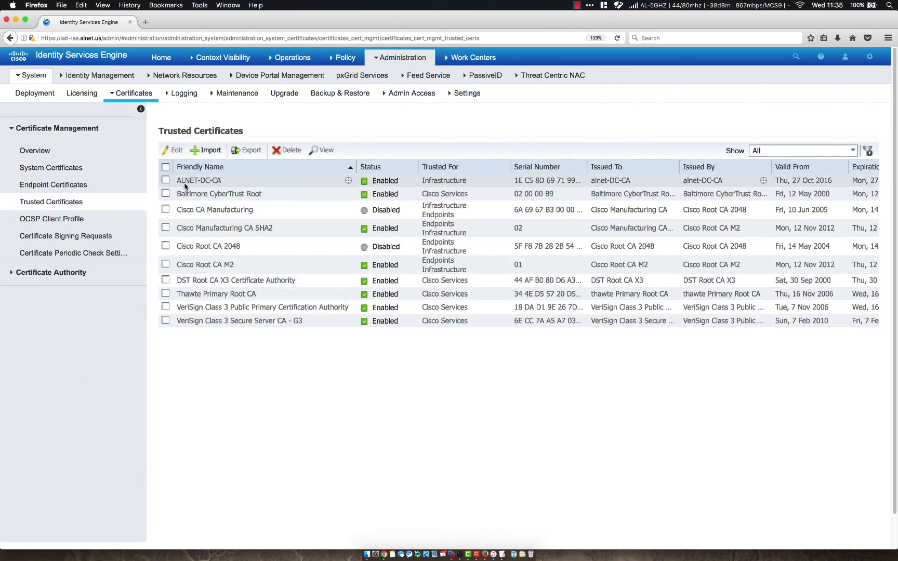
Step: Open ALNET-DC-CA to confirm it is enabled and trusted for ISE authentication, then return to System Certificates
drag(177, 181, 233, 181)
click(443, 182)
click(166, 180)
click(174, 150)
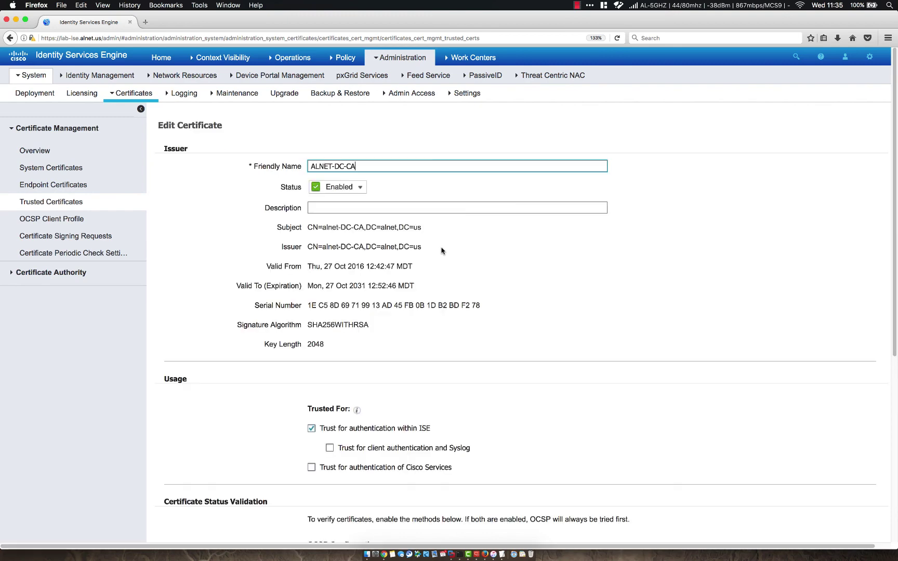
scroll(441, 251, down, 4)
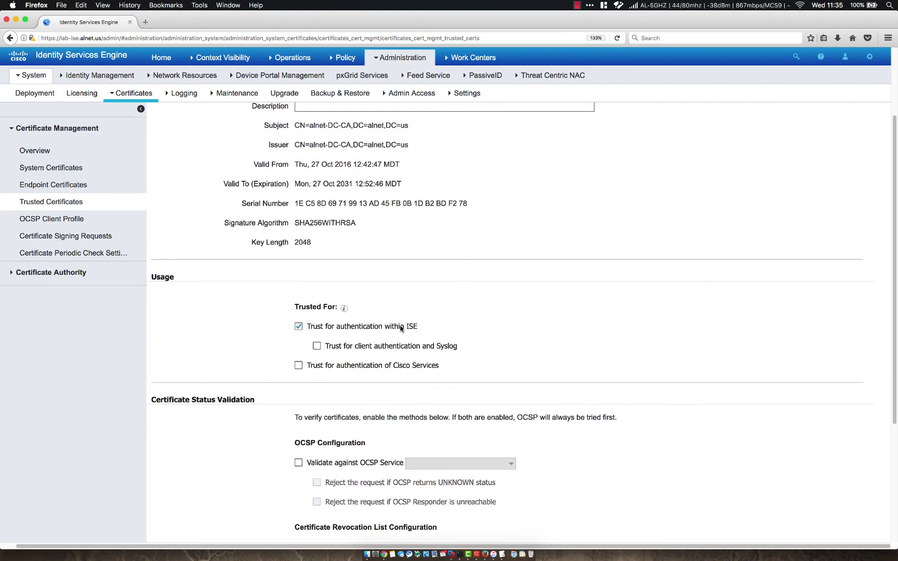
scroll(223, 352, down, 7)
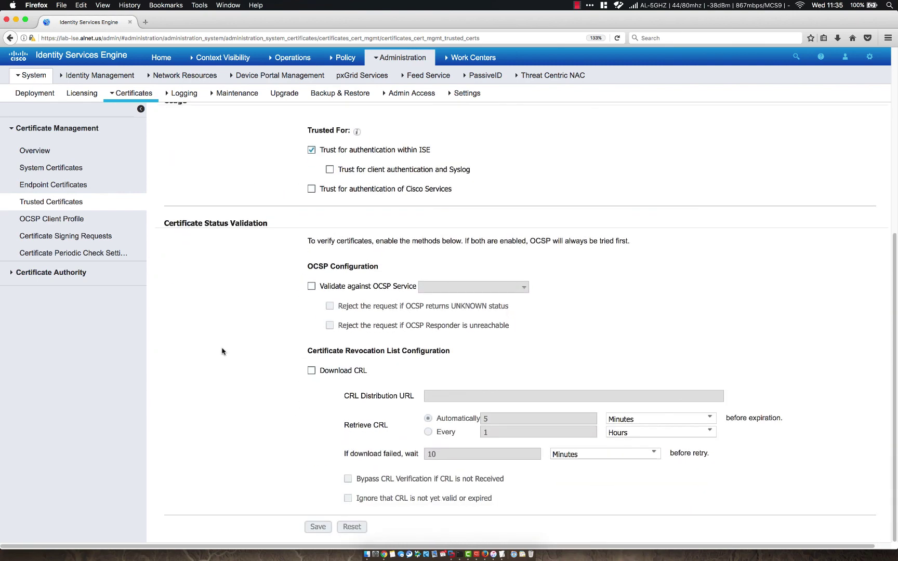
scroll(223, 386, up, 11)
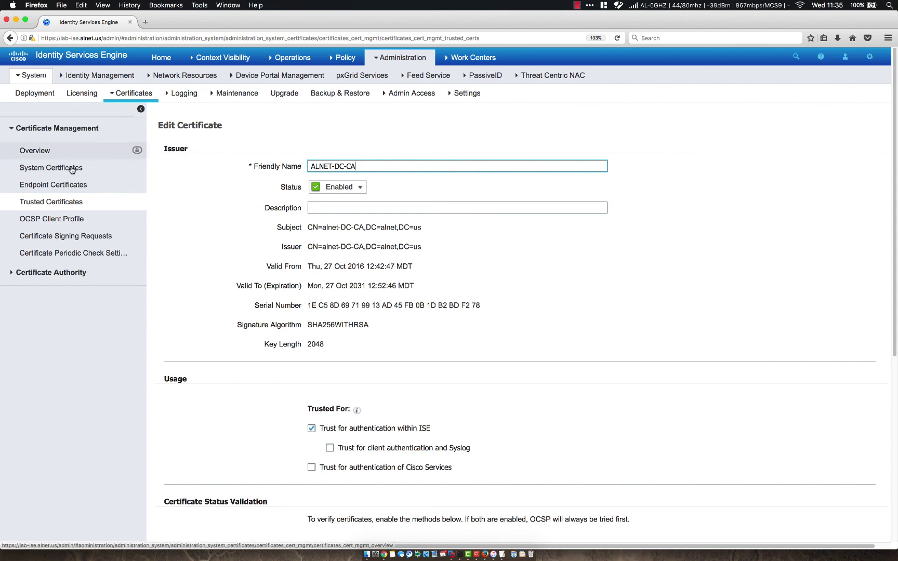
click(51, 167)
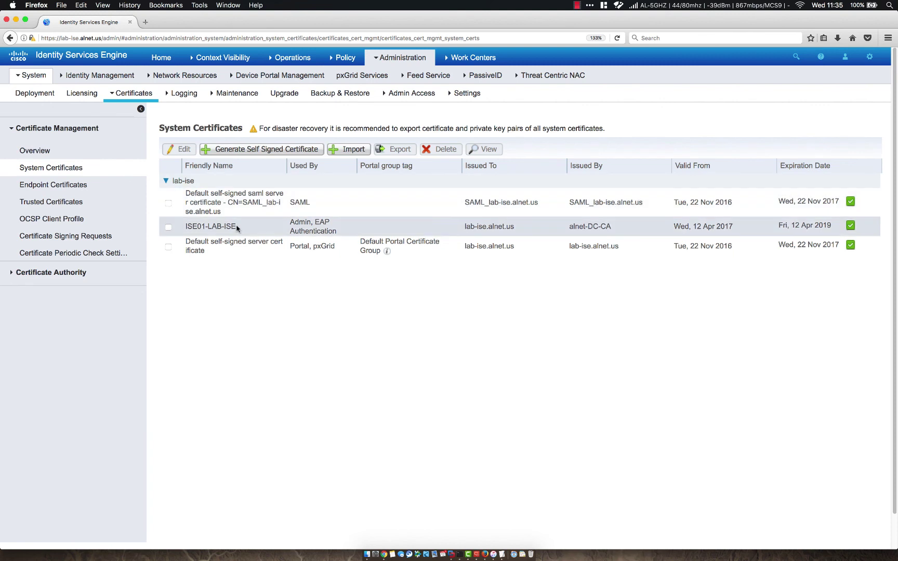